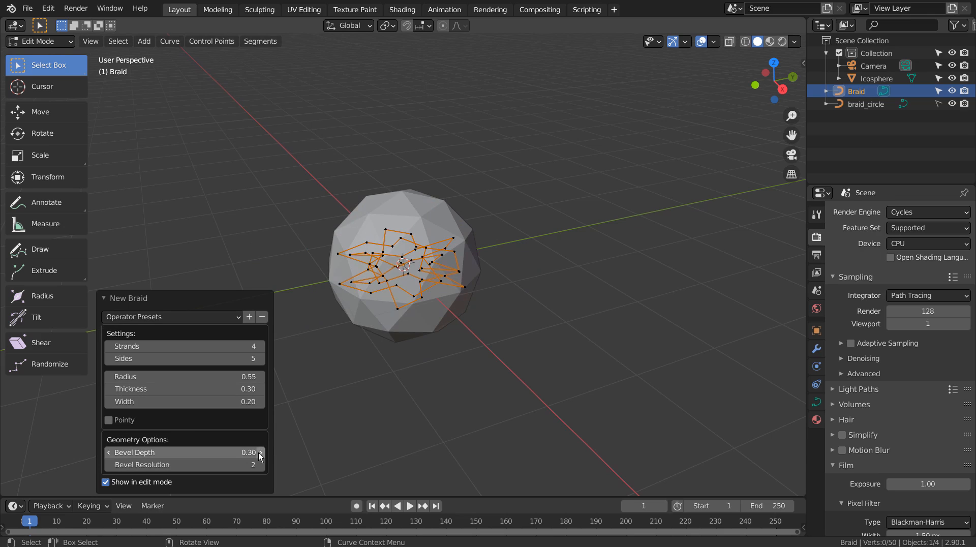
Step: Leave the braid's edit mode and delete the icosphere surrounding it
{"action": "key", "text": "Tab"}
{"action": "left_click", "coordinate": [445, 215]}
{"action": "key", "text": "x"}
{"action": "left_click", "coordinate": [439, 227]}
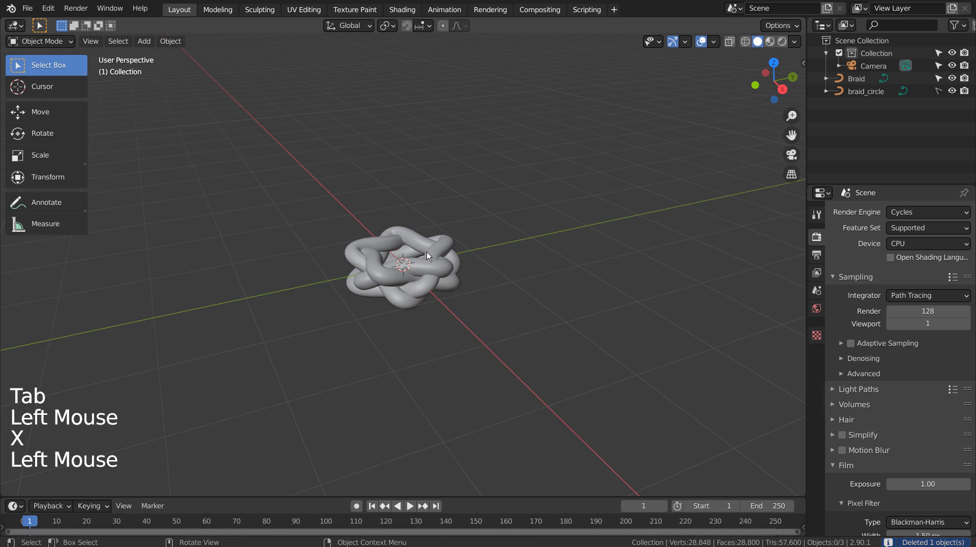
Step: Raise the braid's upper row of control points about 1.7 m along Z to stretch the braid upward
{"action": "left_click", "coordinate": [426, 252]}
{"action": "key", "text": "Tab"}
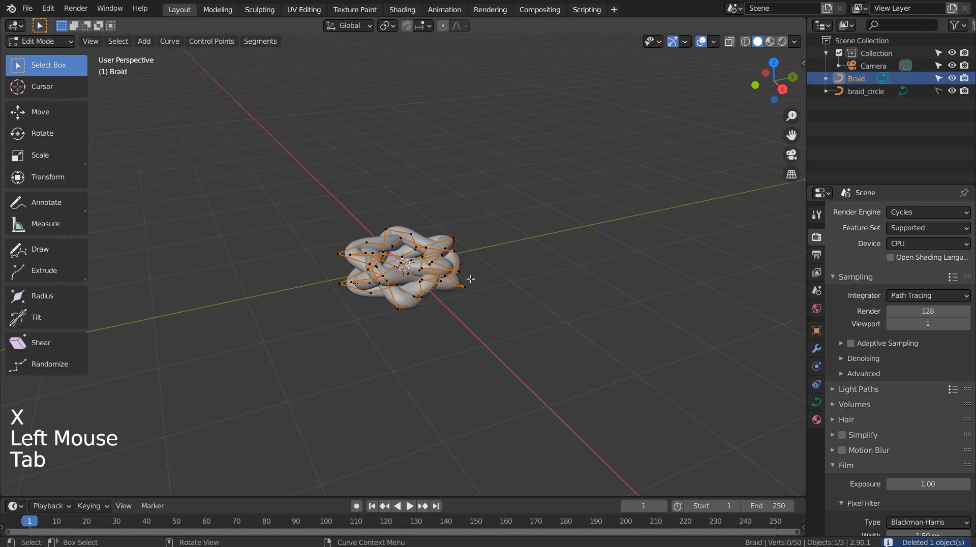
{"action": "middle_click_drag", "start_coordinate": [456, 265], "coordinate": [462, 261]}
{"action": "key", "text": "KP_1"}
{"action": "key", "text": "shift+z"}
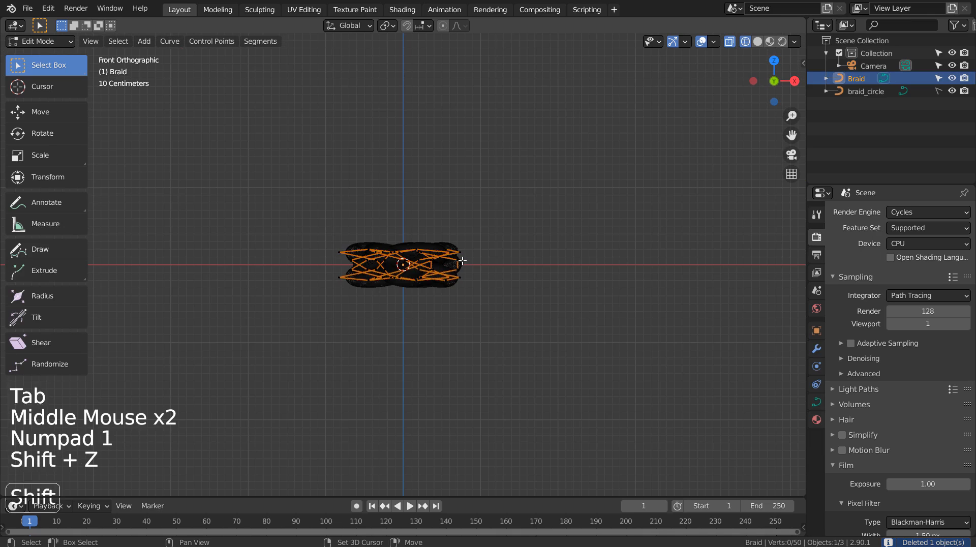
{"action": "left_click", "coordinate": [409, 235]}
{"action": "key", "text": "b"}
{"action": "left_click_drag", "start_coordinate": [306, 233], "coordinate": [498, 255]}
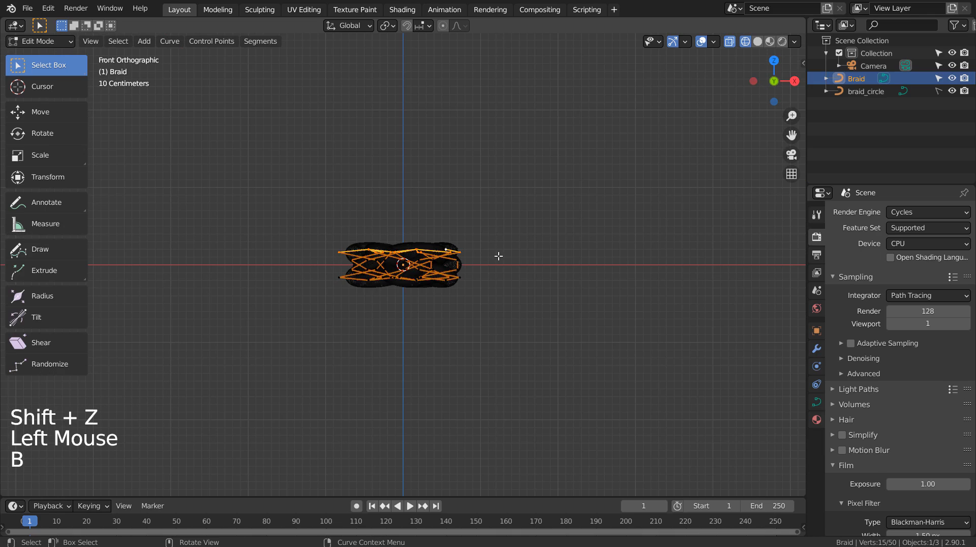
{"action": "key", "text": "g"}
{"action": "key", "text": "z"}
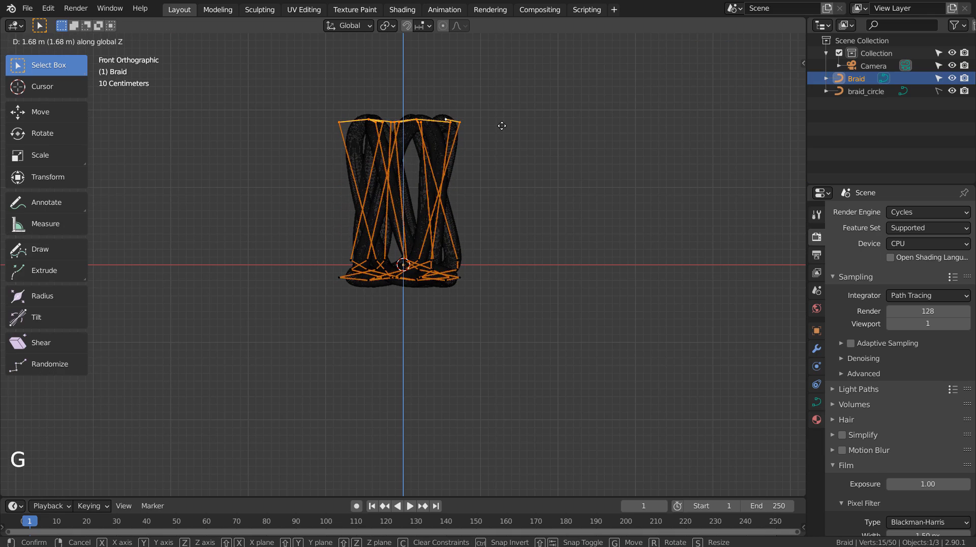
{"action": "left_click", "coordinate": [503, 130]}
{"action": "key", "text": "Tab"}
{"action": "key", "text": "shift+z"}
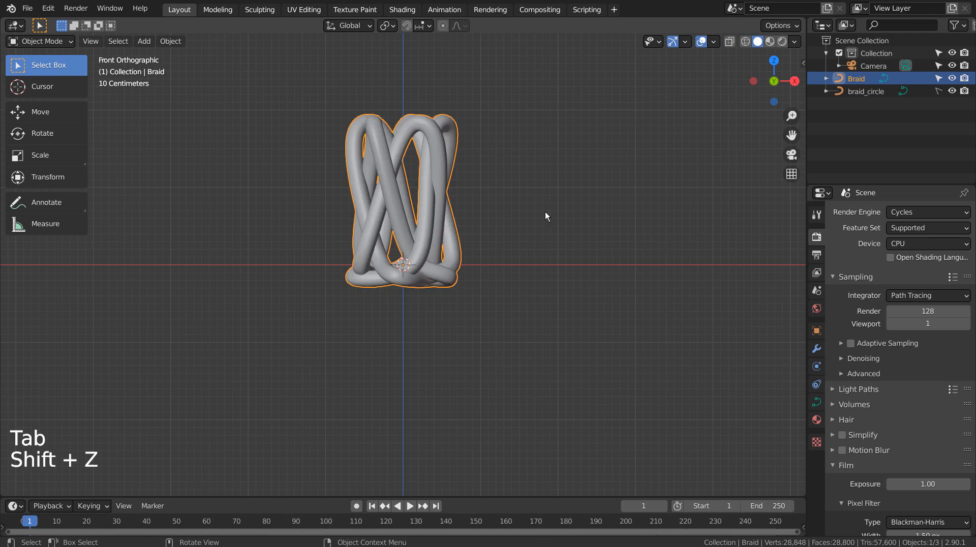
Step: Scale the braid's lower control points slightly inward, leaving the raised upper row out of the selection
{"action": "mouse_move", "coordinate": [544, 213]}
{"action": "middle_mouse_down"}
{"action": "mouse_move", "coordinate": [379, 363]}
{"action": "mouse_move", "coordinate": [493, 218]}
{"action": "mouse_move", "coordinate": [518, 202]}
{"action": "middle_mouse_up"}
{"action": "key", "text": "shift+z"}
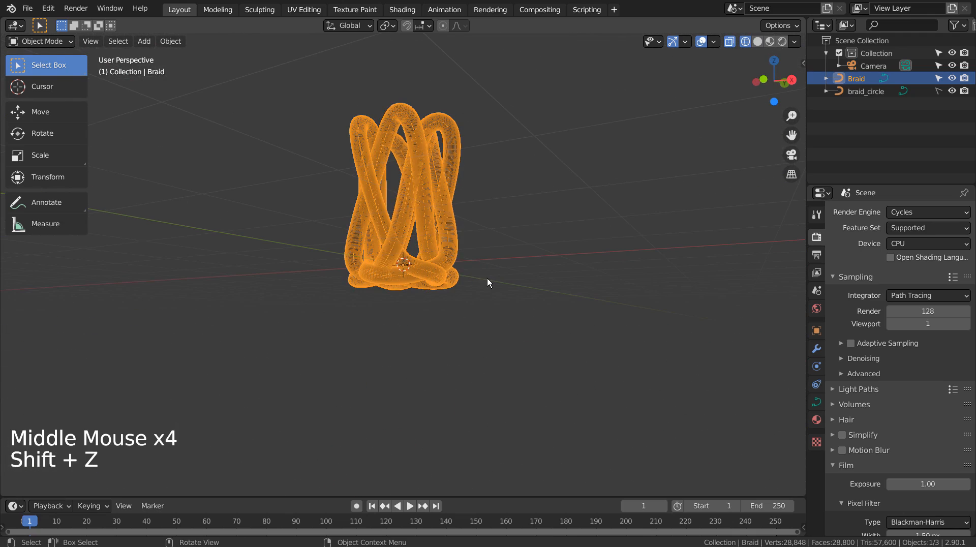
{"action": "key", "text": "KP_1"}
{"action": "key", "text": "shift+z"}
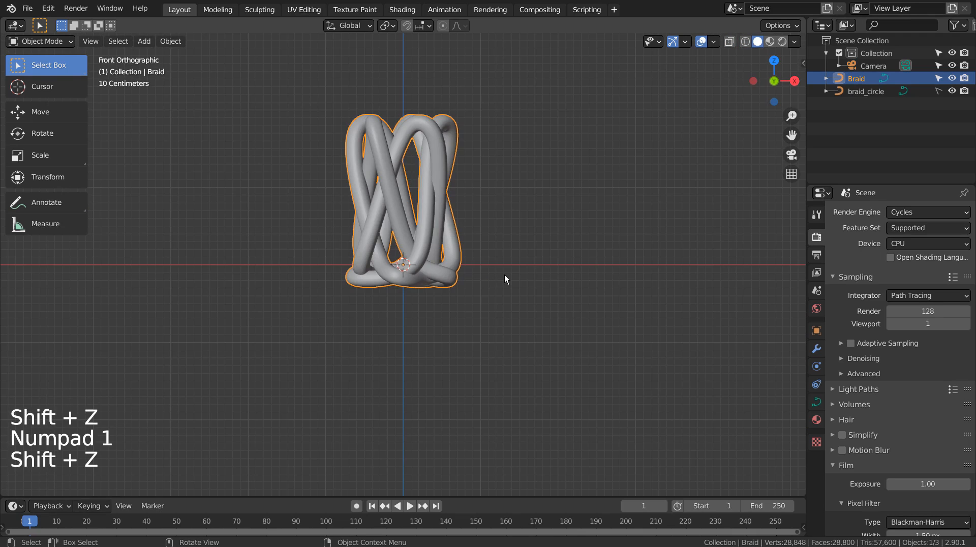
{"action": "left_click", "coordinate": [504, 275]}
{"action": "key", "text": "Tab"}
{"action": "left_click", "coordinate": [504, 274]}
{"action": "key", "text": "b"}
{"action": "left_click_drag", "start_coordinate": [287, 239], "coordinate": [532, 309]}
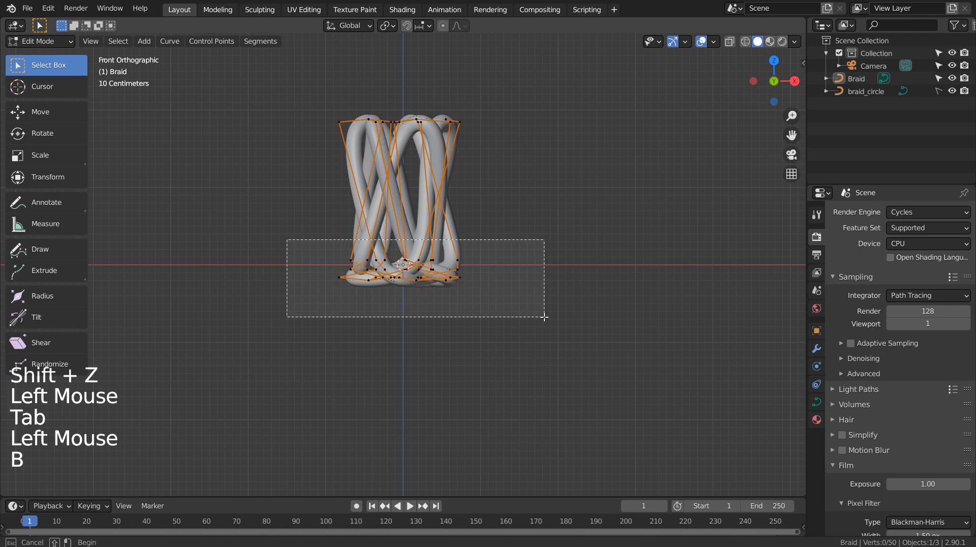
{"action": "key", "text": "shift+z"}
{"action": "key", "text": "b"}
{"action": "left_click_drag", "start_coordinate": [293, 237], "coordinate": [557, 326]}
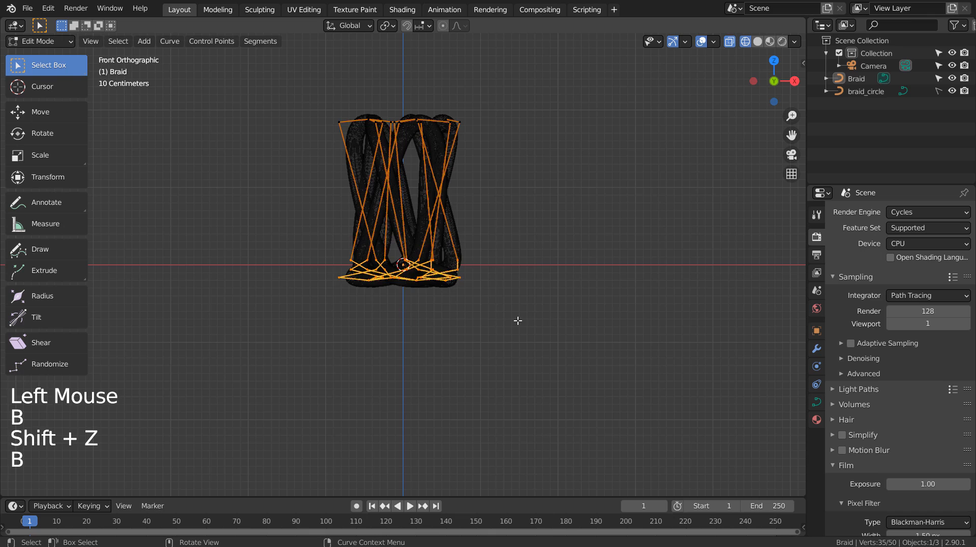
{"action": "key", "text": "s"}
{"action": "left_click", "coordinate": [518, 310]}
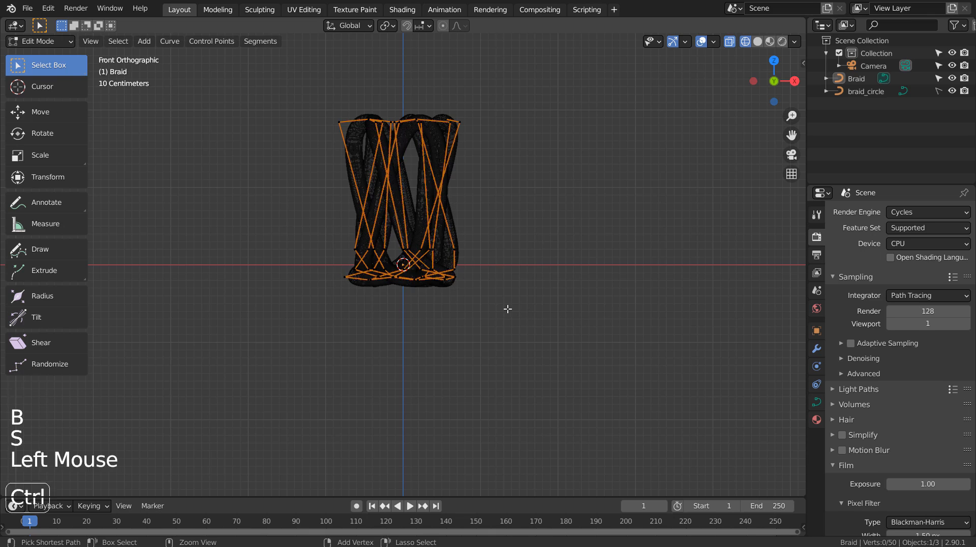
{"action": "key", "text": "ctrl+z"}
{"action": "middle_click_drag", "start_coordinate": [524, 302], "coordinate": [554, 267]}
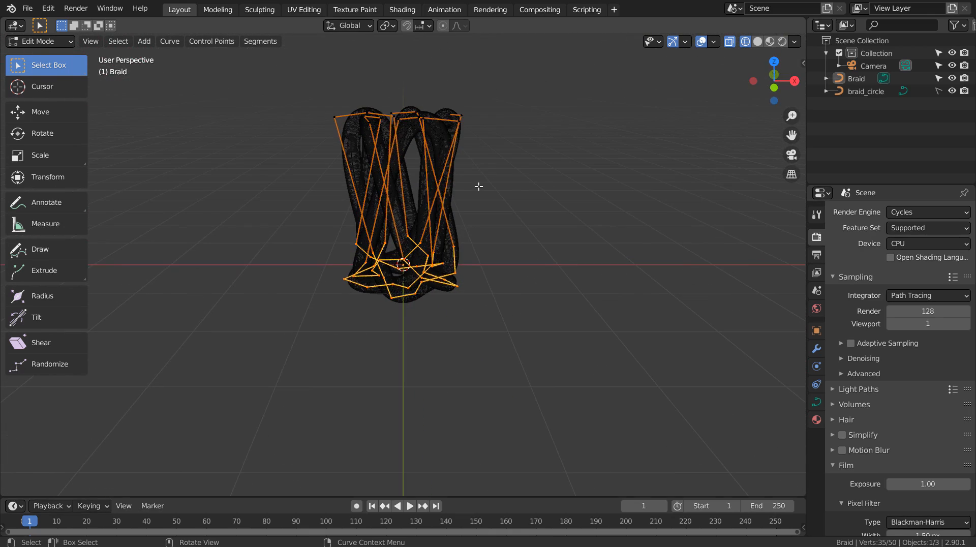
Step: Add an Archemedian spiral curve at the origin with 5 turns
{"action": "key", "text": "Tab"}
{"action": "key", "text": "shift+a"}
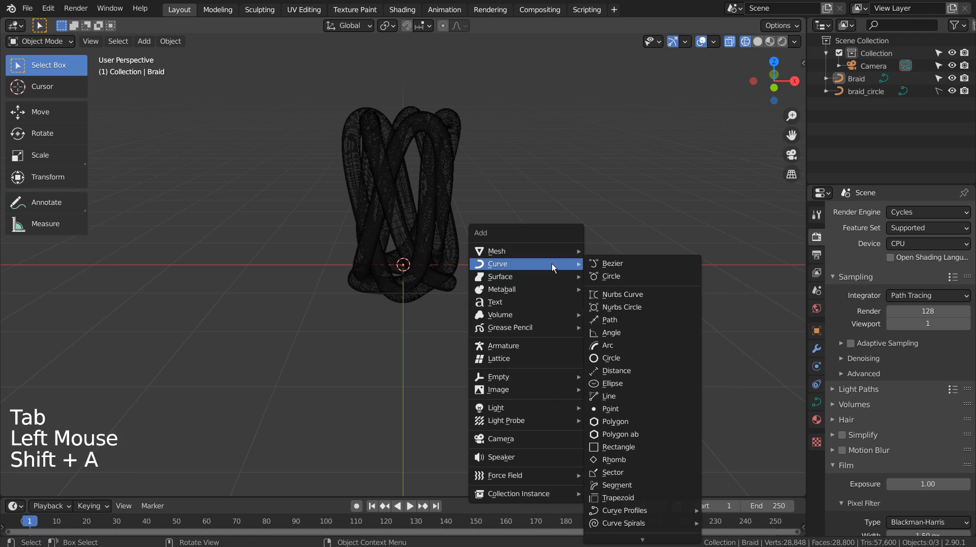
{"action": "mouse_move", "coordinate": [630, 510]}
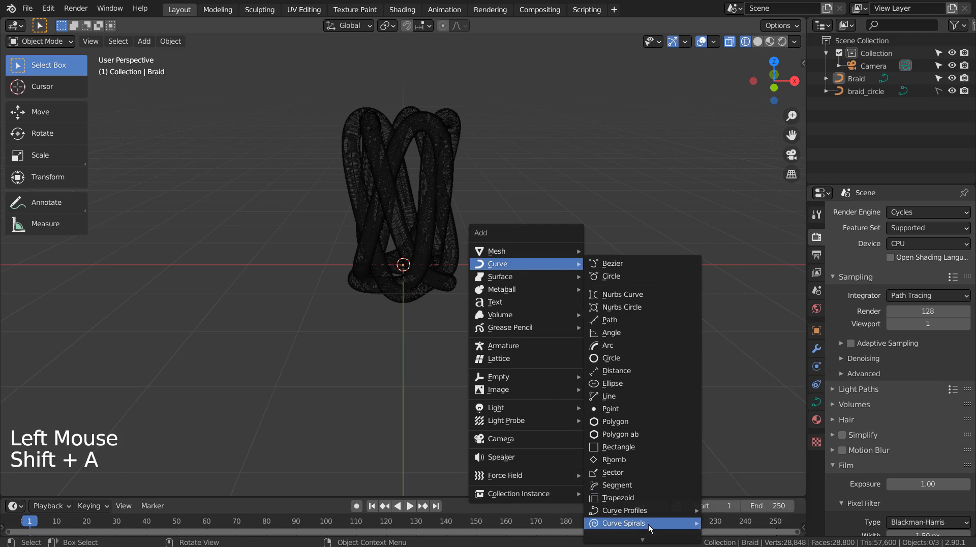
{"action": "left_click", "coordinate": [764, 481]}
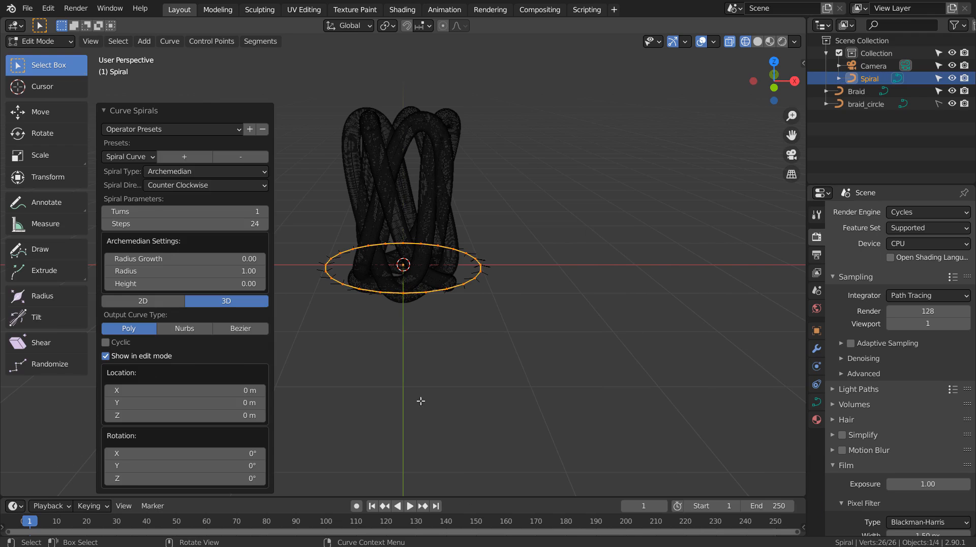
{"action": "left_click", "coordinate": [224, 208]}
{"action": "key", "text": "Return"}
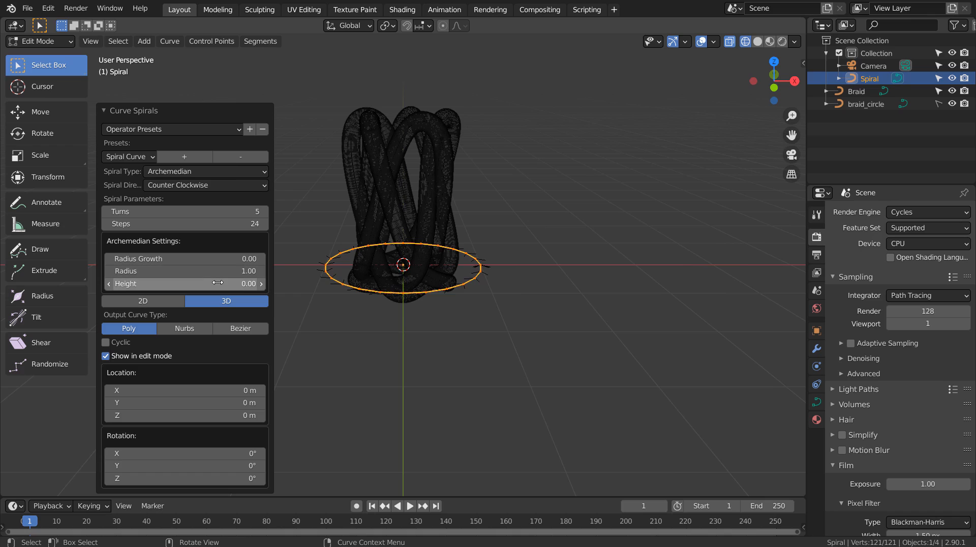
Step: Set the spiral's height to 1.00 and its radius growth to 1.00, then return to Object Mode
{"action": "left_click_drag", "start_coordinate": [218, 282], "coordinate": [239, 283]}
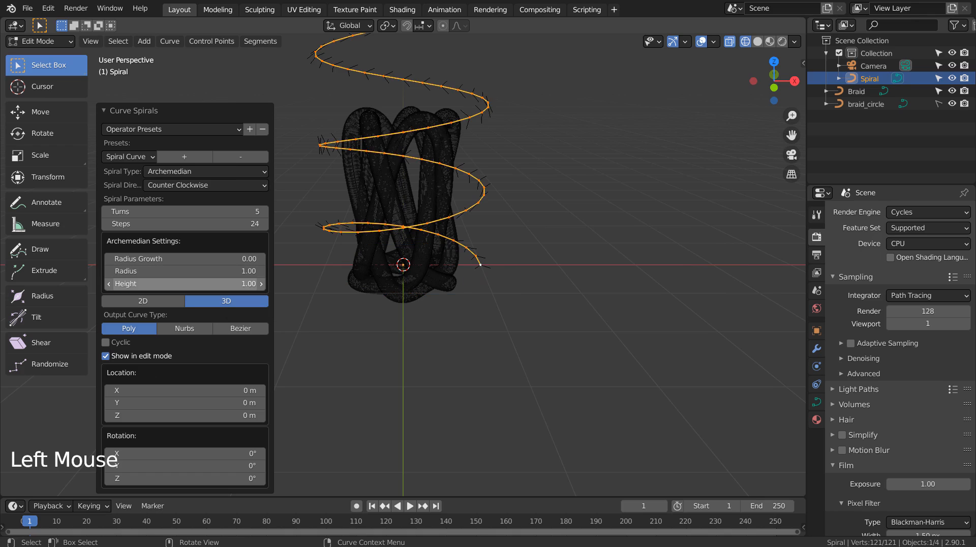
{"action": "scroll", "coordinate": [461, 204], "scroll_direction": "down", "scroll_amount": 4}
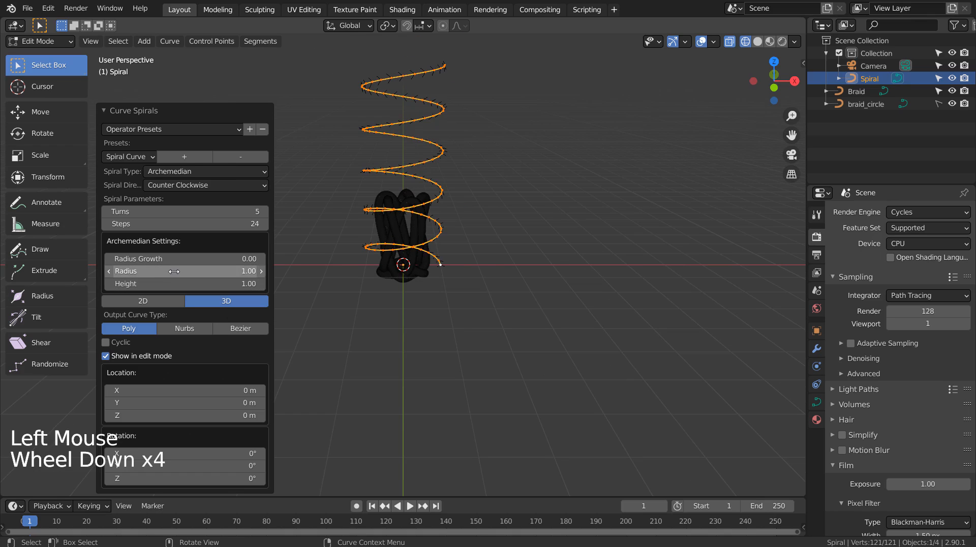
{"action": "left_click_drag", "start_coordinate": [155, 258], "coordinate": [176, 257]}
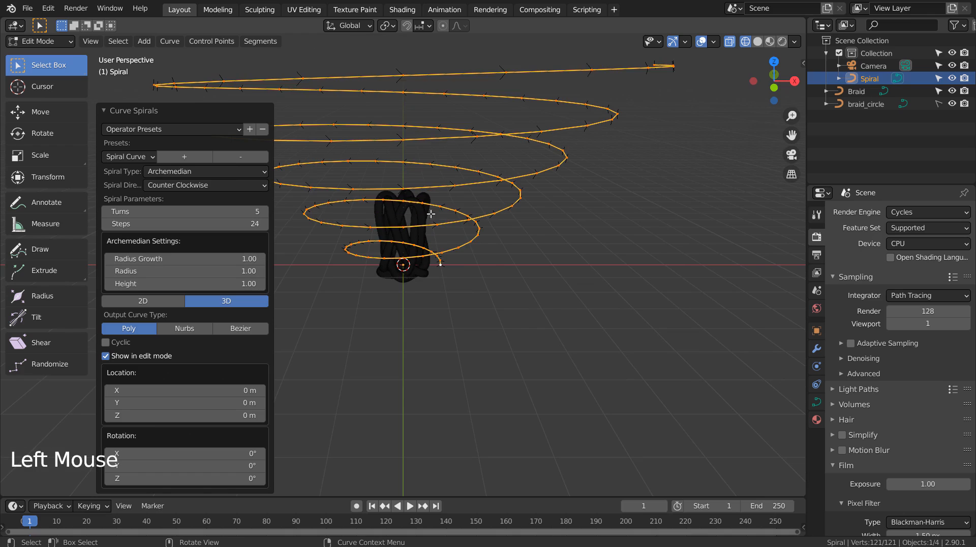
{"action": "scroll", "coordinate": [431, 214], "scroll_direction": "down", "scroll_amount": 4}
{"action": "middle_click_drag", "start_coordinate": [431, 214], "coordinate": [447, 279]}
{"action": "scroll", "coordinate": [429, 290], "scroll_direction": "up", "scroll_amount": 4}
{"action": "scroll", "coordinate": [424, 275], "scroll_direction": "down", "scroll_amount": 1}
{"action": "left_click", "coordinate": [425, 272]}
{"action": "key", "text": "Tab"}
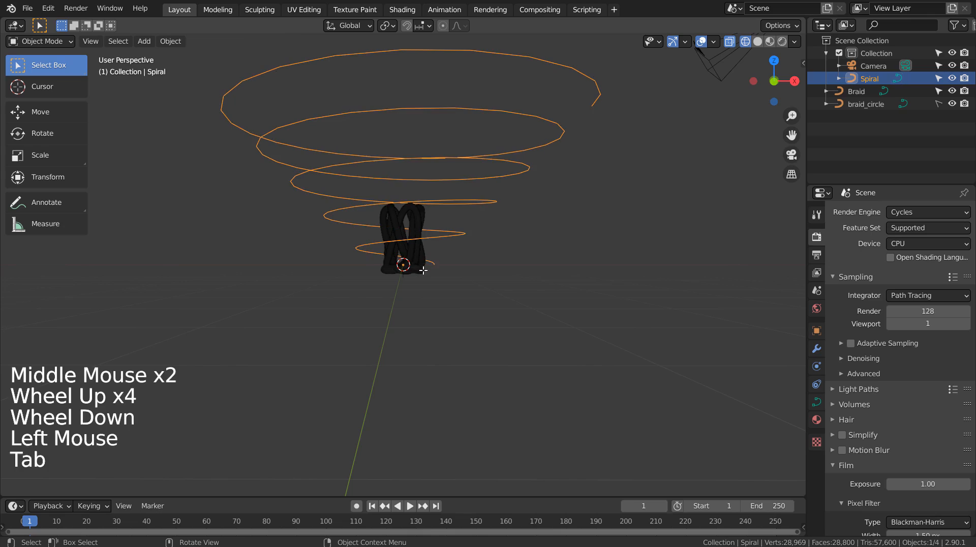
Step: Add a Curve modifier to the braid with Spiral as its curve object
{"action": "left_click", "coordinate": [423, 271]}
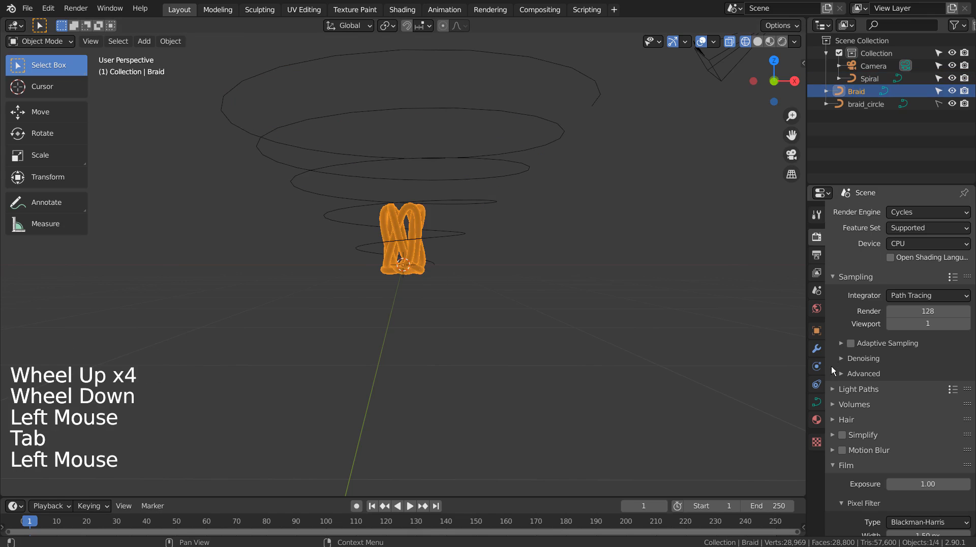
{"action": "left_click", "coordinate": [816, 349]}
{"action": "left_click", "coordinate": [856, 212]}
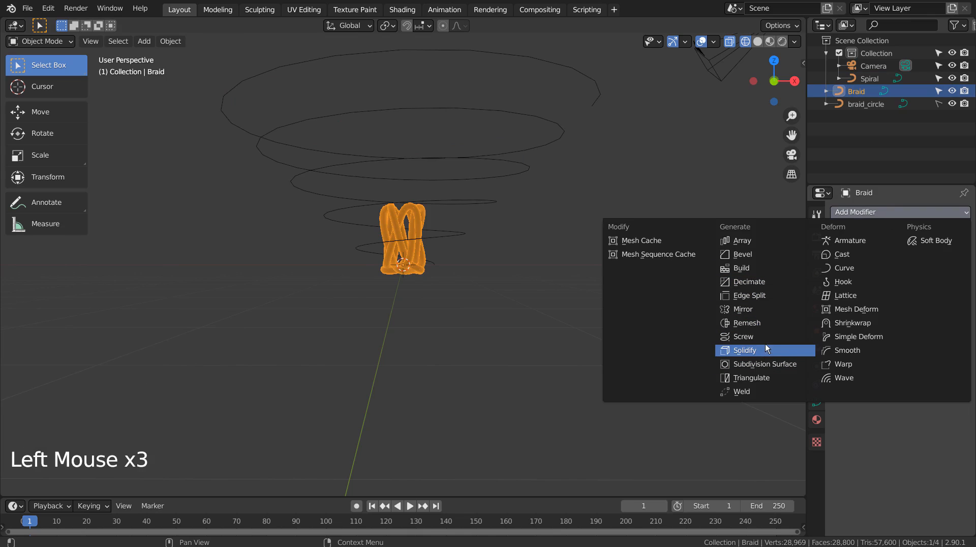
{"action": "left_click", "coordinate": [840, 268]}
{"action": "left_click", "coordinate": [888, 251]}
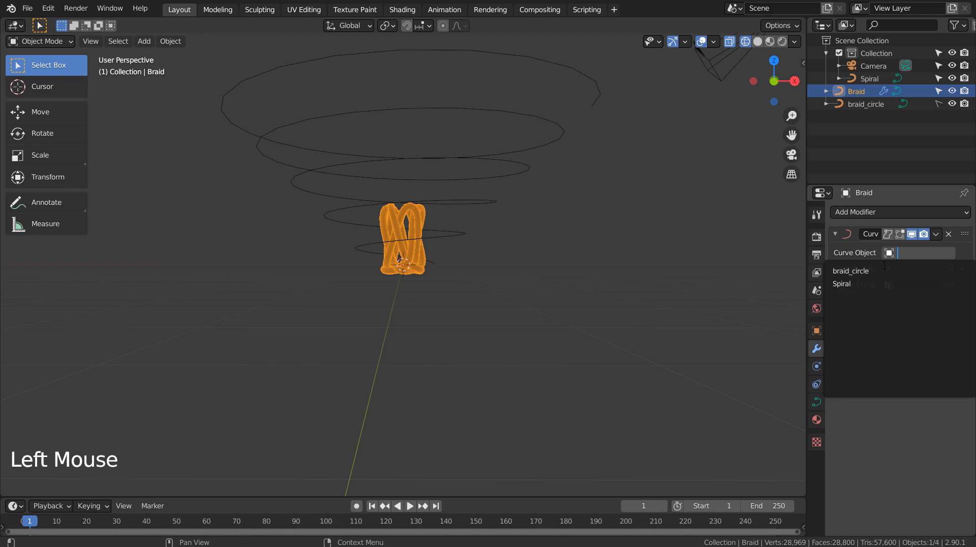
{"action": "left_click", "coordinate": [859, 284]}
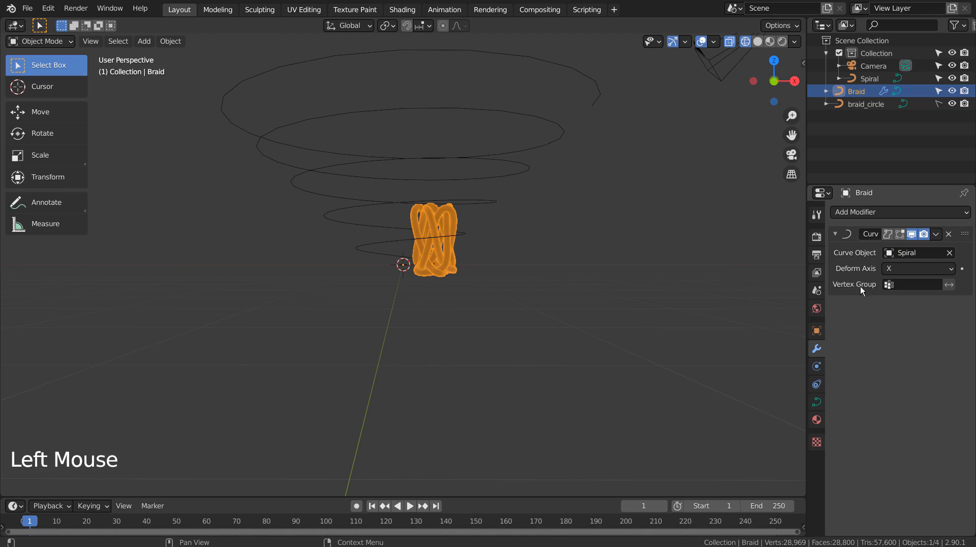
Step: Try the Y deform axis on the braid's Curve modifier and settle on Z
{"action": "middle_click_drag", "start_coordinate": [737, 255], "coordinate": [610, 305]}
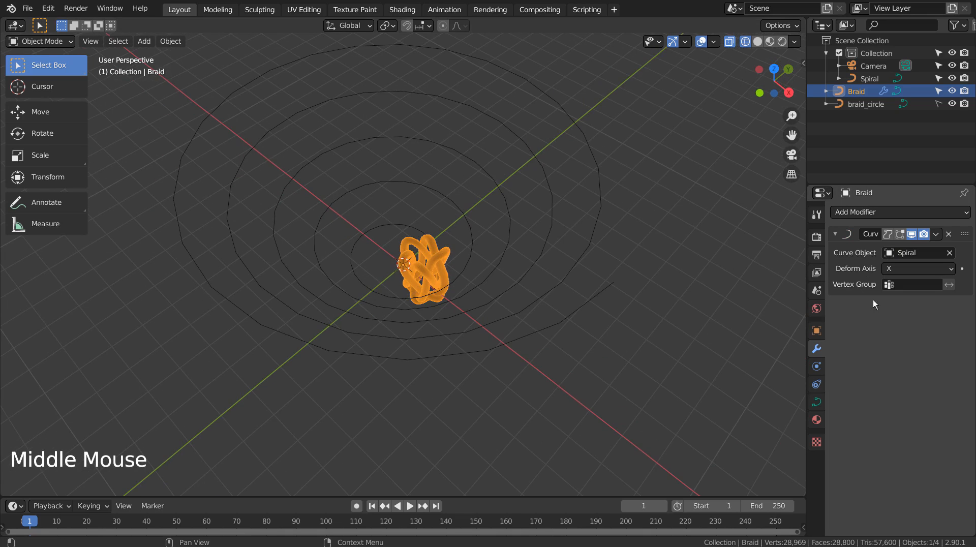
{"action": "left_click", "coordinate": [919, 268]}
{"action": "left_click", "coordinate": [909, 294]}
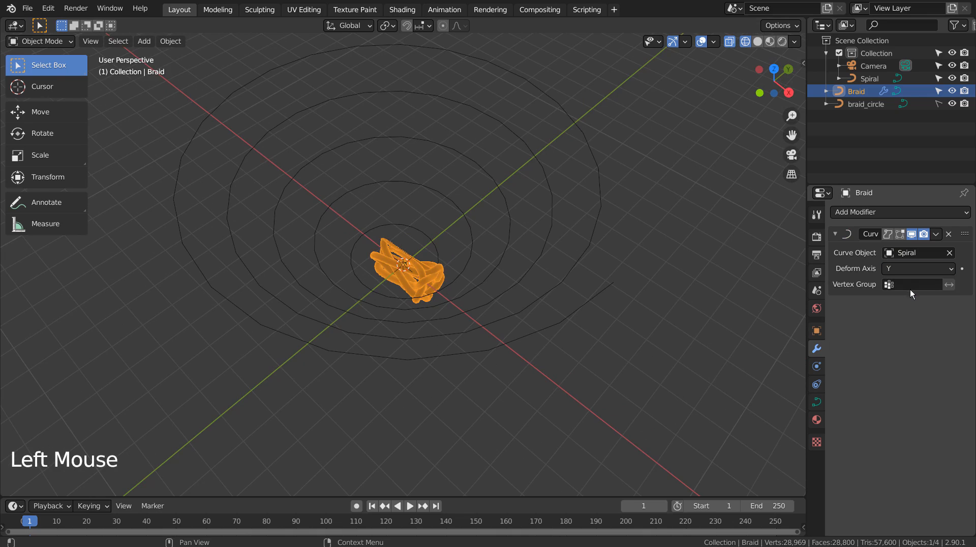
{"action": "left_click", "coordinate": [910, 269]}
{"action": "left_click", "coordinate": [900, 310]}
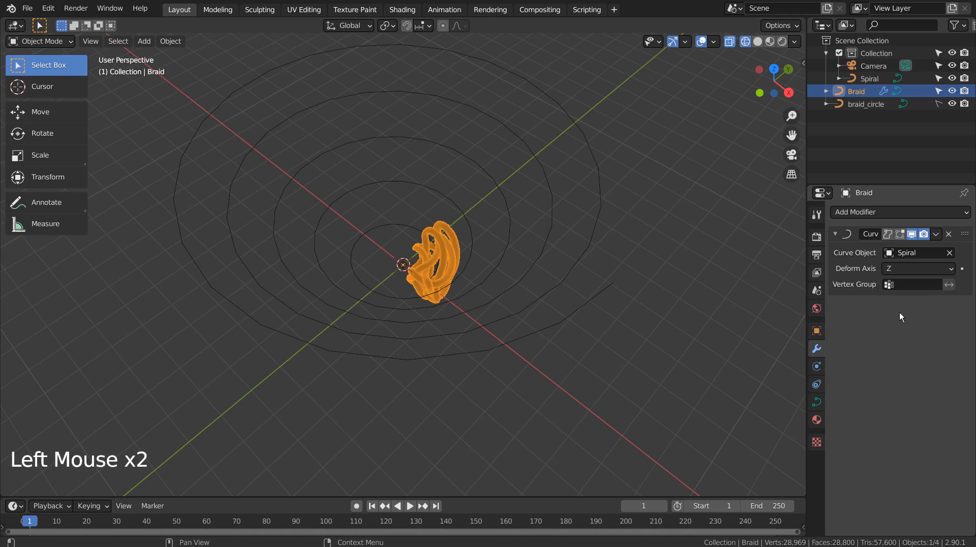
Step: Scale the spiral curve down uniformly to about 0.176 so the braid wraps tightly around it
{"action": "left_click", "coordinate": [612, 285]}
{"action": "key", "text": "s"}
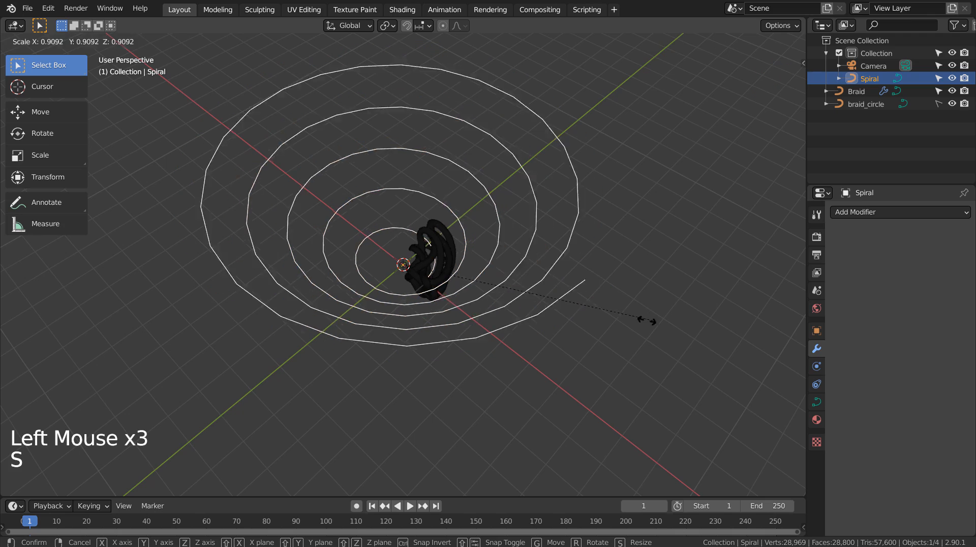
{"action": "left_click", "coordinate": [445, 289]}
{"action": "scroll", "coordinate": [446, 290], "scroll_direction": "up", "scroll_amount": 4}
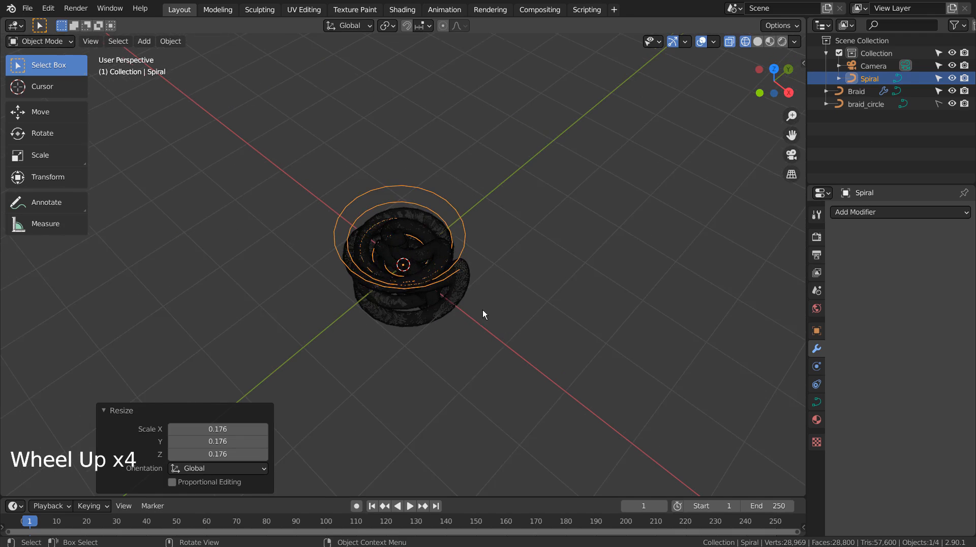
{"action": "middle_click_drag", "start_coordinate": [483, 311], "coordinate": [501, 293]}
{"action": "key", "text": "Tab"}
{"action": "mouse_move", "coordinate": [501, 292]}
{"action": "middle_mouse_down"}
{"action": "mouse_move", "coordinate": [518, 272]}
{"action": "mouse_move", "coordinate": [582, 307]}
{"action": "mouse_move", "coordinate": [578, 333]}
{"action": "mouse_move", "coordinate": [621, 285]}
{"action": "mouse_move", "coordinate": [495, 259]}
{"action": "middle_mouse_up"}
{"action": "scroll", "coordinate": [518, 274], "scroll_direction": "up", "scroll_amount": 2}
{"action": "key", "text": "Tab"}
Step: Add a second Curve modifier to the braid, using Spiral as the curve object and Z as the deform axis
{"action": "left_click", "coordinate": [470, 270]}
{"action": "key", "text": "shift+z"}
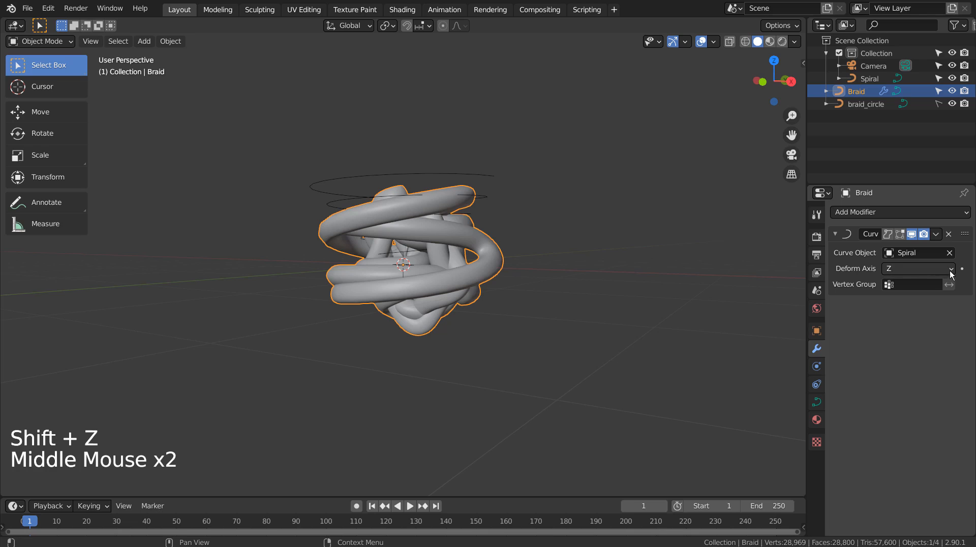
{"action": "left_click", "coordinate": [890, 212]}
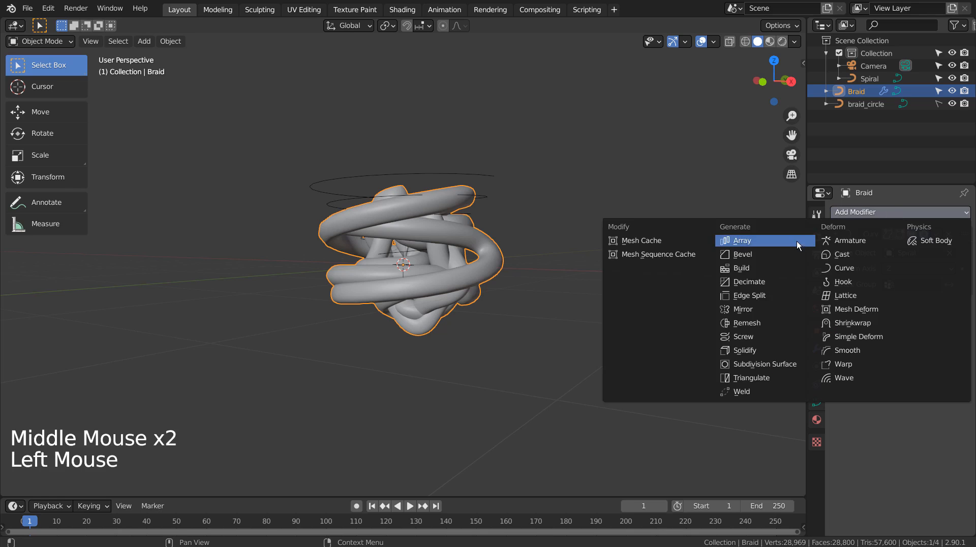
{"action": "left_click", "coordinate": [854, 268]}
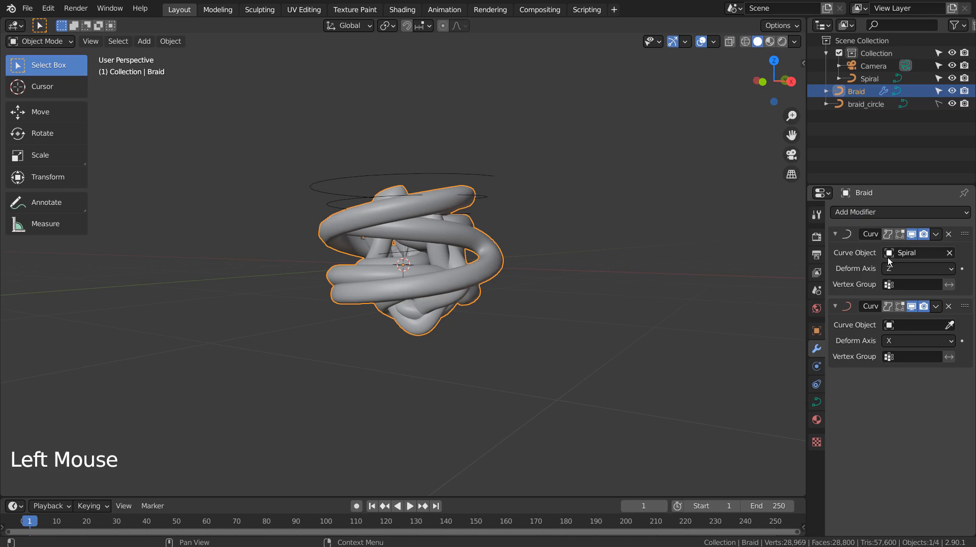
{"action": "left_click", "coordinate": [891, 325]}
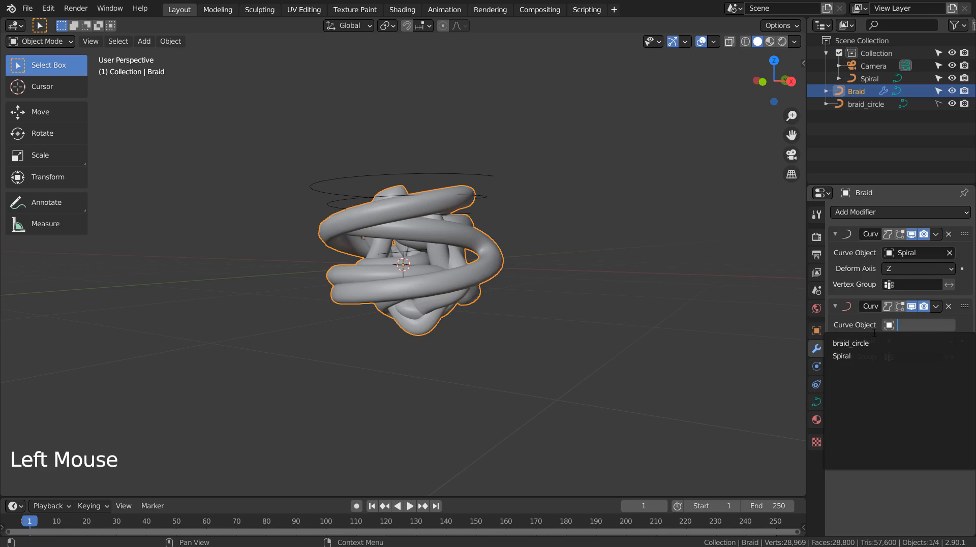
{"action": "left_click", "coordinate": [861, 356]}
{"action": "left_click_drag", "start_coordinate": [926, 340], "coordinate": [905, 382]}
Step: Scale the braid uniformly to about 0.82
{"action": "middle_click_drag", "start_coordinate": [533, 284], "coordinate": [632, 296]}
{"action": "key", "text": "s"}
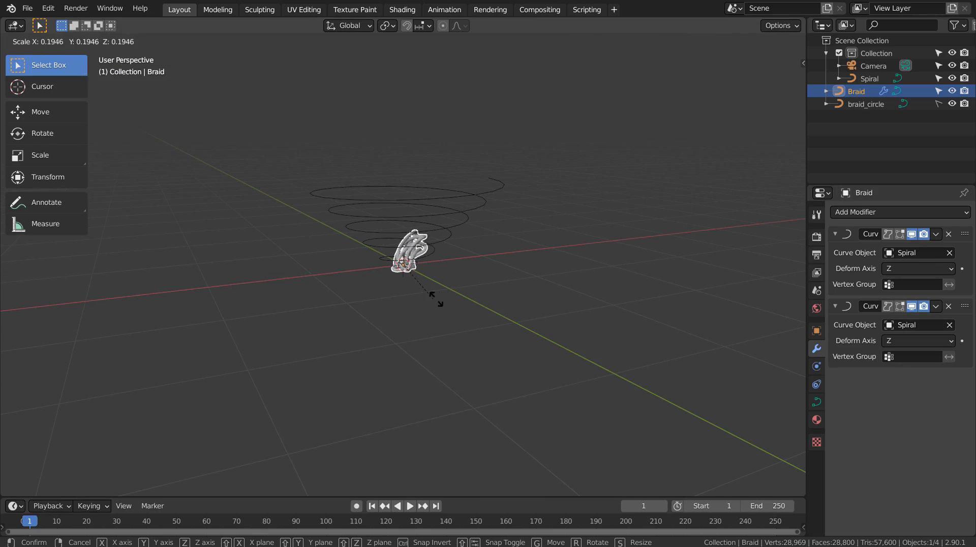
{"action": "left_click", "coordinate": [588, 306]}
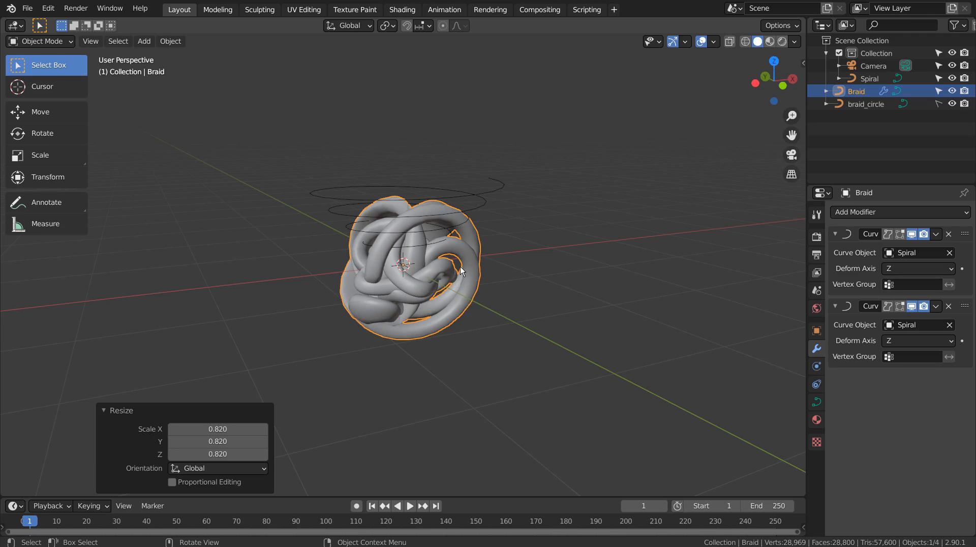
Step: Add a Simple Deform modifier to the braid below its two Curve modifiers
{"action": "scroll", "coordinate": [465, 271], "scroll_direction": "up", "scroll_amount": 4}
{"action": "left_click", "coordinate": [608, 307]}
{"action": "middle_click_drag", "start_coordinate": [608, 307], "coordinate": [632, 324]}
{"action": "scroll", "coordinate": [559, 323], "scroll_direction": "down", "scroll_amount": 4}
{"action": "left_click", "coordinate": [438, 295]}
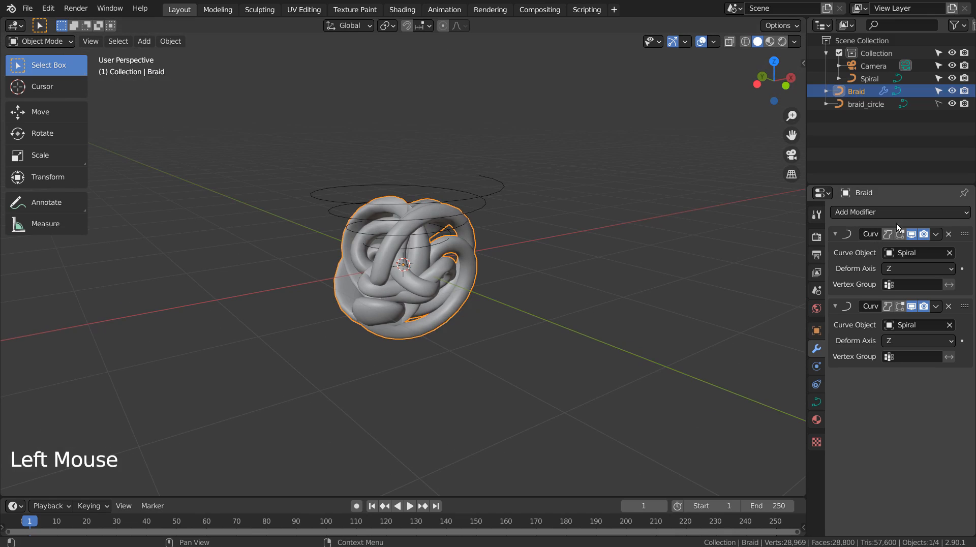
{"action": "left_click", "coordinate": [904, 212]}
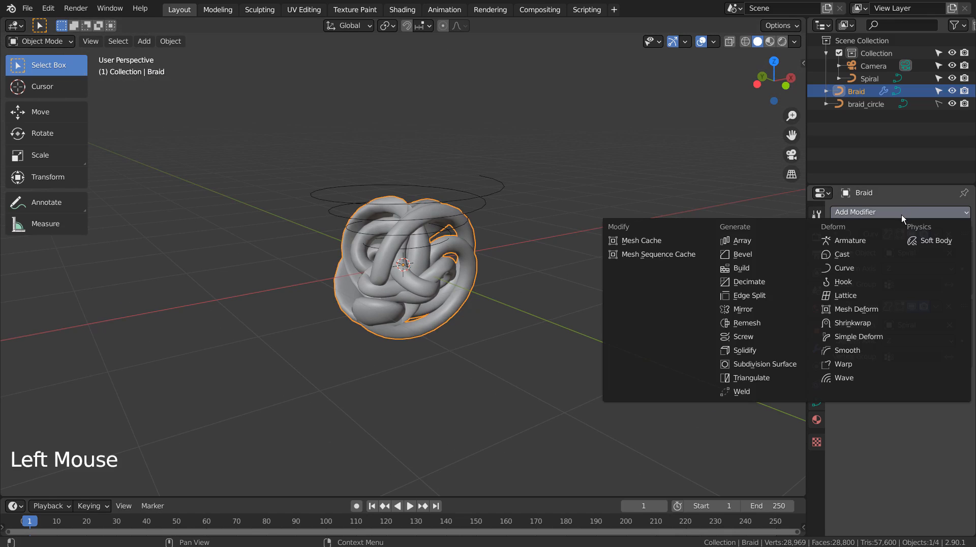
{"action": "left_click", "coordinate": [866, 337]}
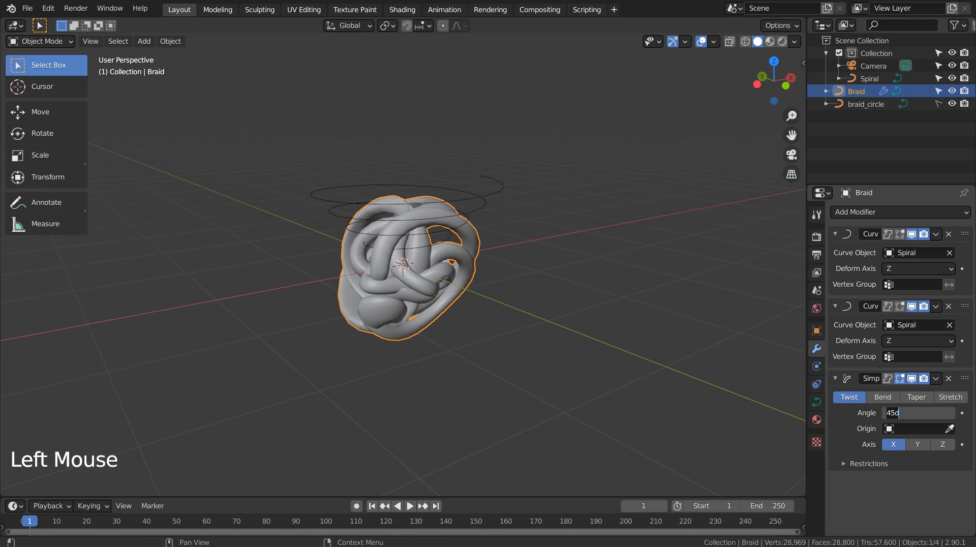
Step: Try twist angles of 53° and 155° on the Simple Deform modifier and settle on 266°
{"action": "type", "text": "53"}
{"action": "key", "text": "Return"}
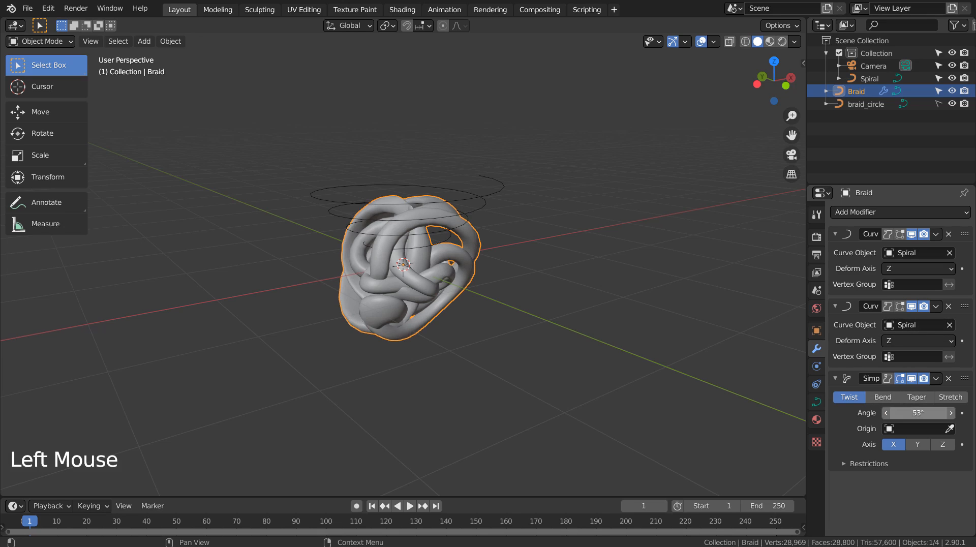
{"action": "type", "text": "155"}
{"action": "key", "text": "Return"}
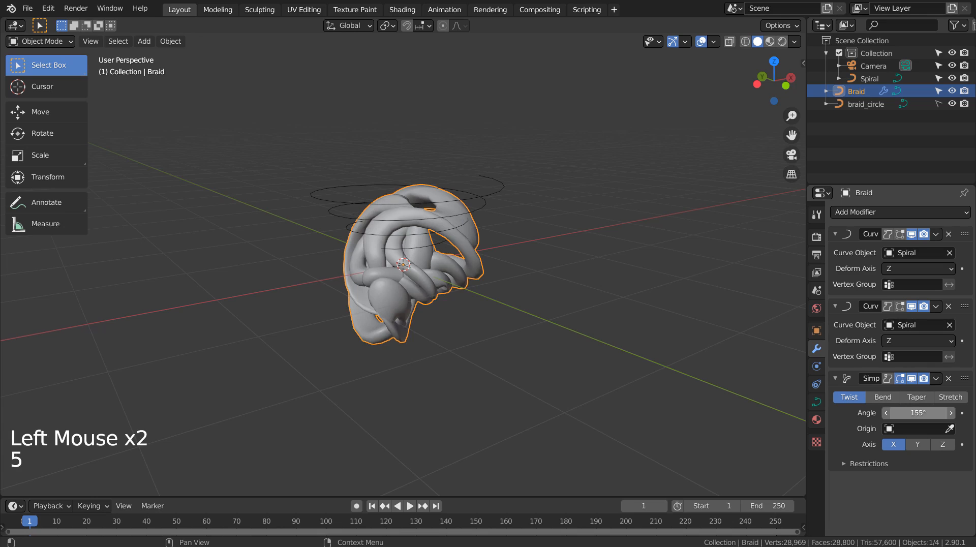
{"action": "left_click", "coordinate": [915, 412]}
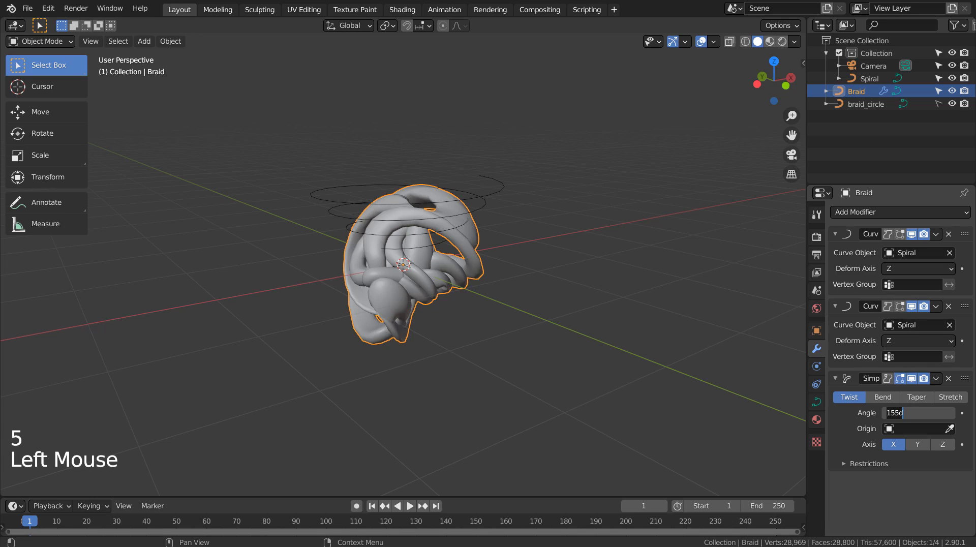
{"action": "type", "text": "66"}
Step: Compare Y and Z as the twist axis of the Simple Deform modifier and settle on Z
{"action": "middle_click_drag", "start_coordinate": [506, 304], "coordinate": [810, 341]}
{"action": "left_click", "coordinate": [915, 446]}
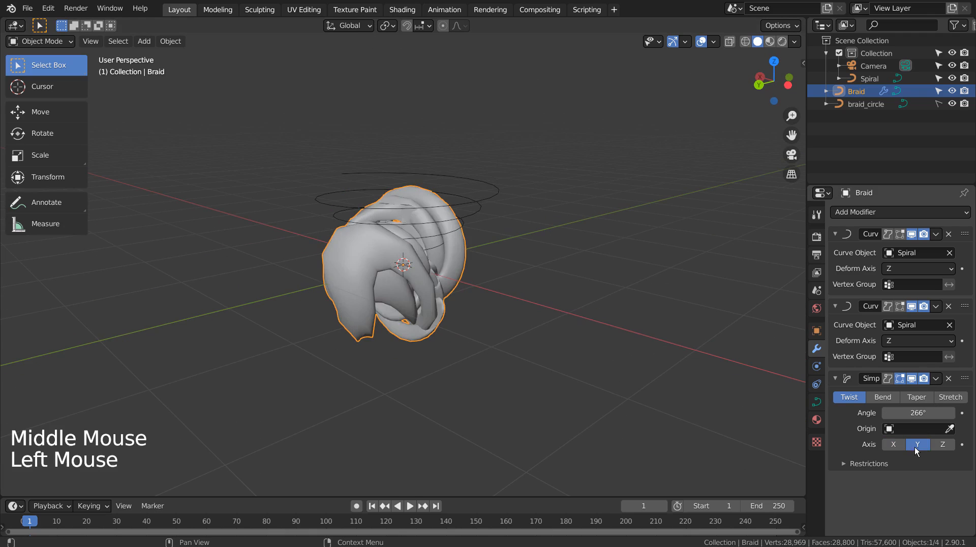
{"action": "left_click", "coordinate": [943, 444]}
{"action": "middle_click_drag", "start_coordinate": [746, 388], "coordinate": [508, 352]}
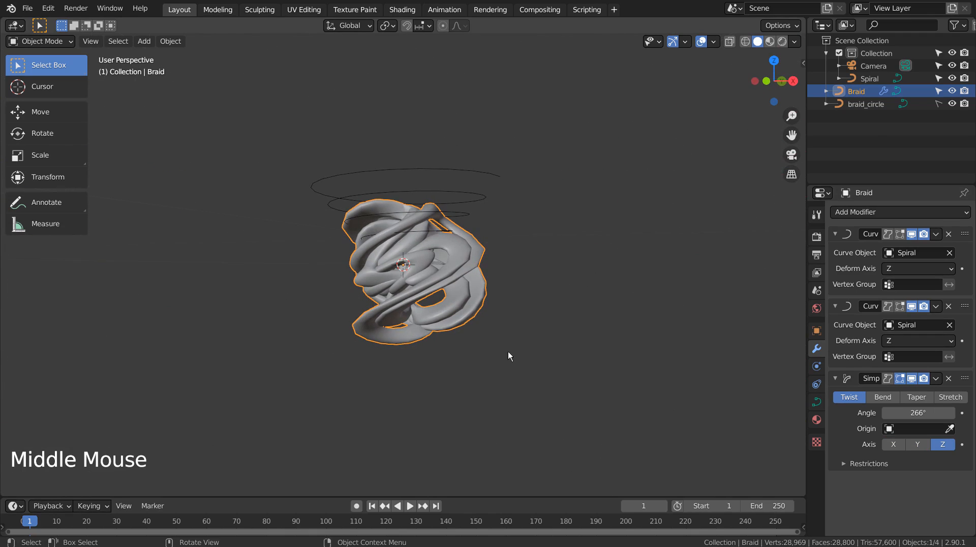
{"action": "left_click", "coordinate": [919, 444]}
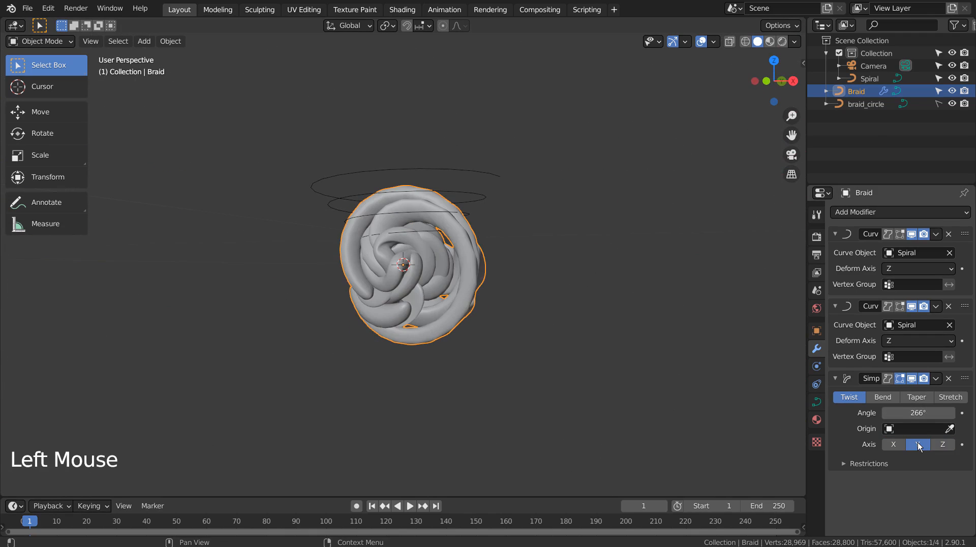
{"action": "left_click", "coordinate": [942, 444]}
{"action": "middle_click_drag", "start_coordinate": [519, 275], "coordinate": [546, 273]}
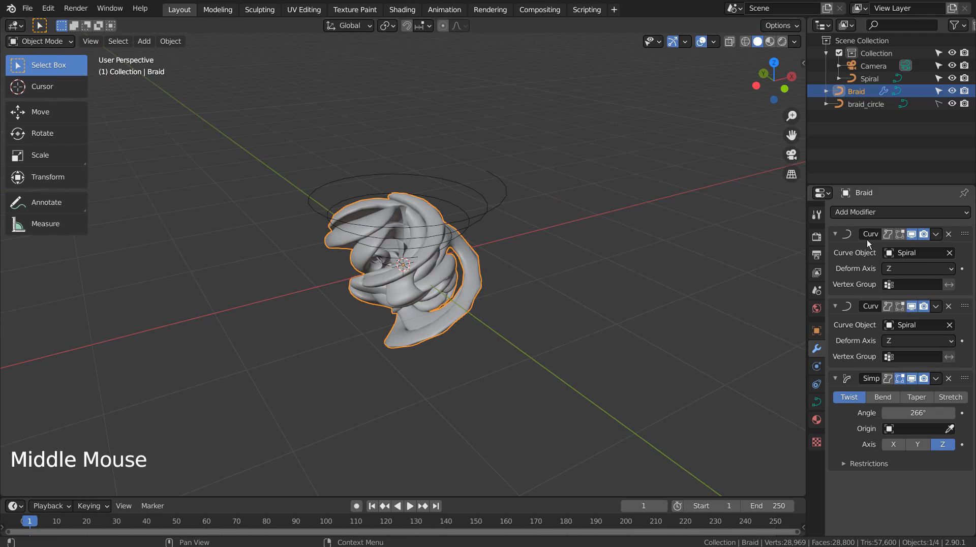
Step: Try X as the deform axis of the braid's second Curve modifier and settle on Y
{"action": "left_click", "coordinate": [915, 325]}
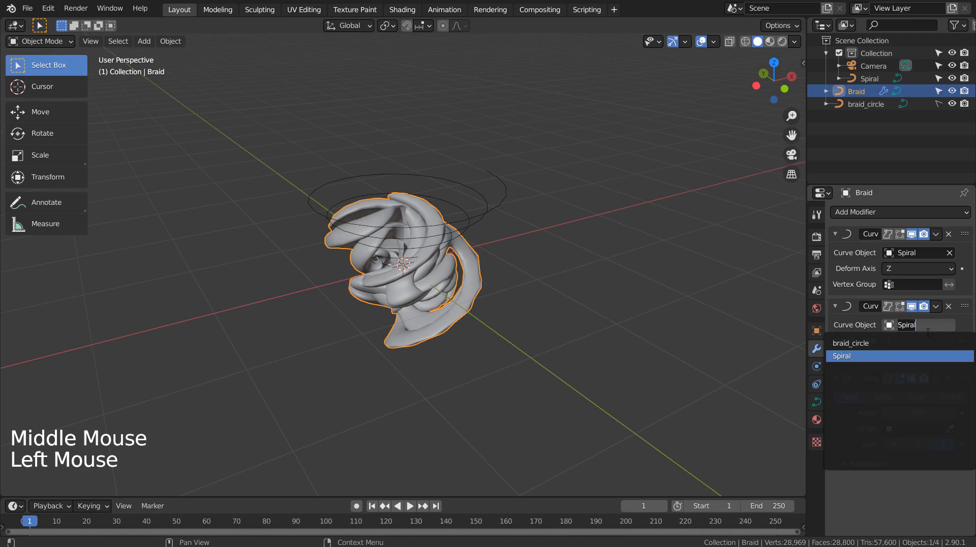
{"action": "left_click", "coordinate": [867, 332]}
{"action": "left_click", "coordinate": [904, 341]}
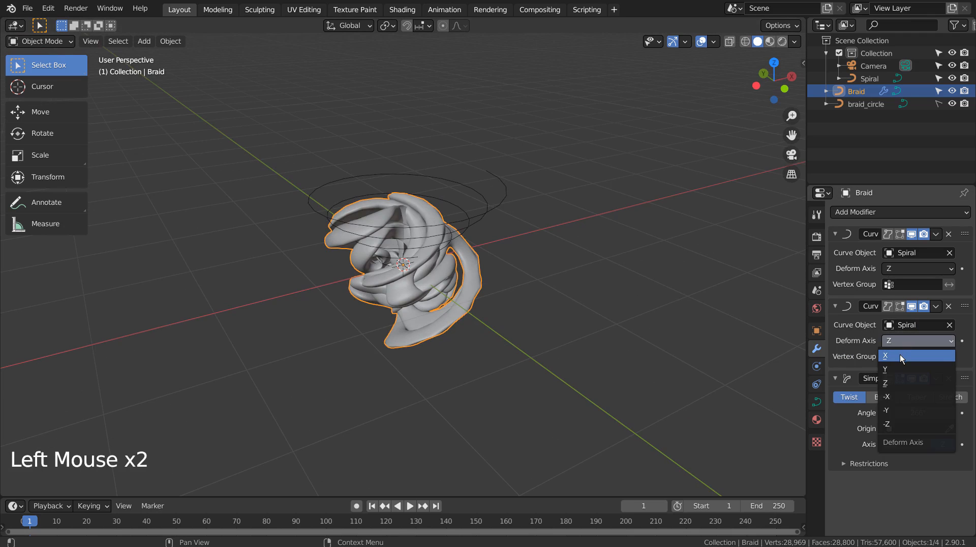
{"action": "left_click", "coordinate": [900, 354]}
{"action": "left_click", "coordinate": [914, 341]}
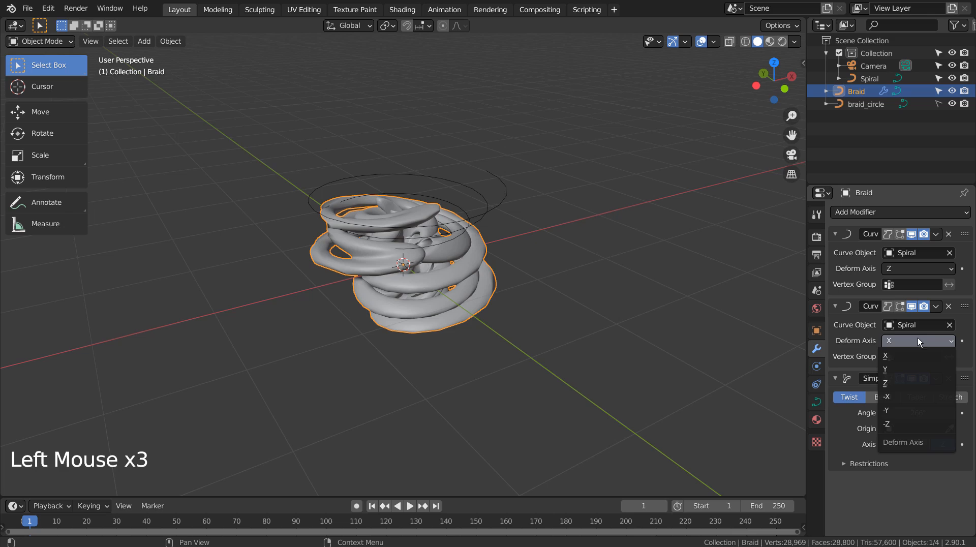
{"action": "left_click", "coordinate": [910, 363]}
Step: Scale the Spiral curve up uniformly to loosen the braid's deformation
{"action": "middle_click_drag", "start_coordinate": [565, 314], "coordinate": [458, 226]}
{"action": "left_click", "coordinate": [459, 226]}
{"action": "key", "text": "s"}
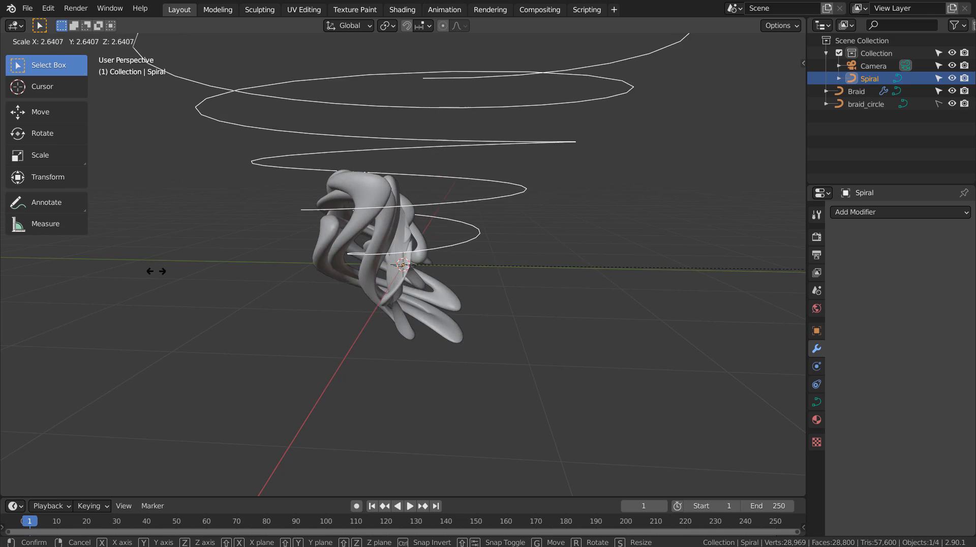
{"action": "left_click", "coordinate": [327, 270]}
Step: Try applying all three modifiers on the braid
{"action": "middle_click_drag", "start_coordinate": [264, 307], "coordinate": [511, 303]}
{"action": "left_click", "coordinate": [476, 291]}
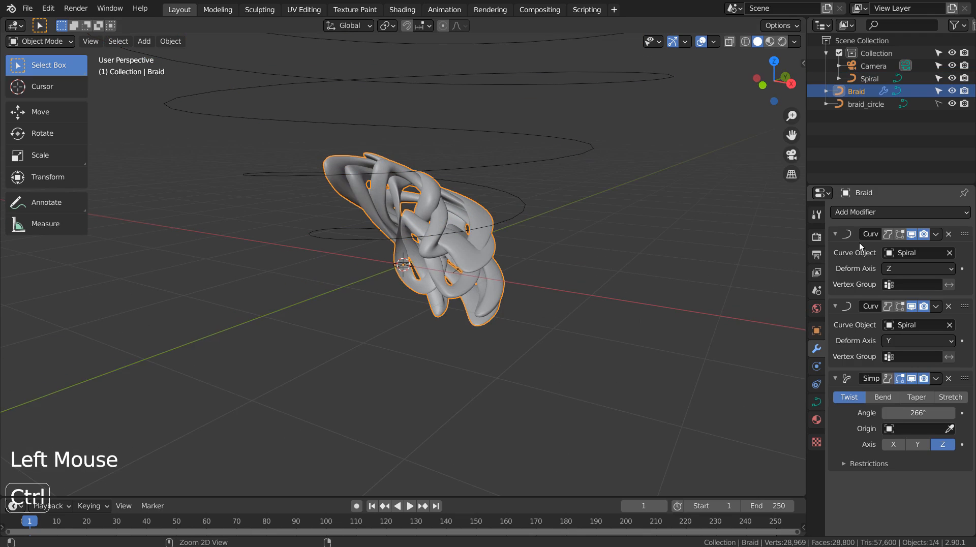
{"action": "key", "text": "ctrl+a"}
{"action": "key", "text": "ctrl+a"}
{"action": "key", "text": "ctrl+a"}
{"action": "key", "text": "ctrl+a"}
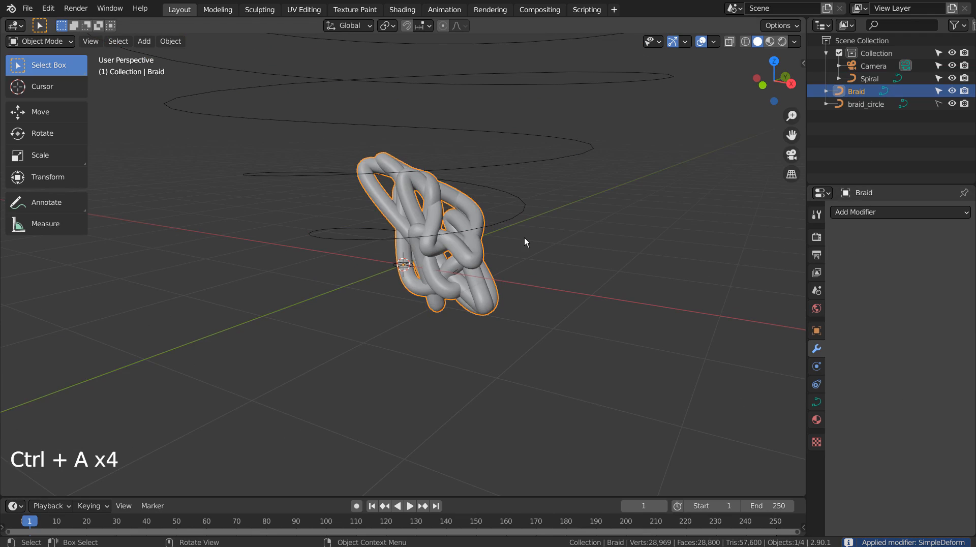
Step: Undo the application of the braid's three modifiers
{"action": "key", "text": "ctrl+z"}
{"action": "key", "text": "ctrl+z"}
{"action": "key", "text": "ctrl+z"}
{"action": "key", "text": "ctrl+z"}
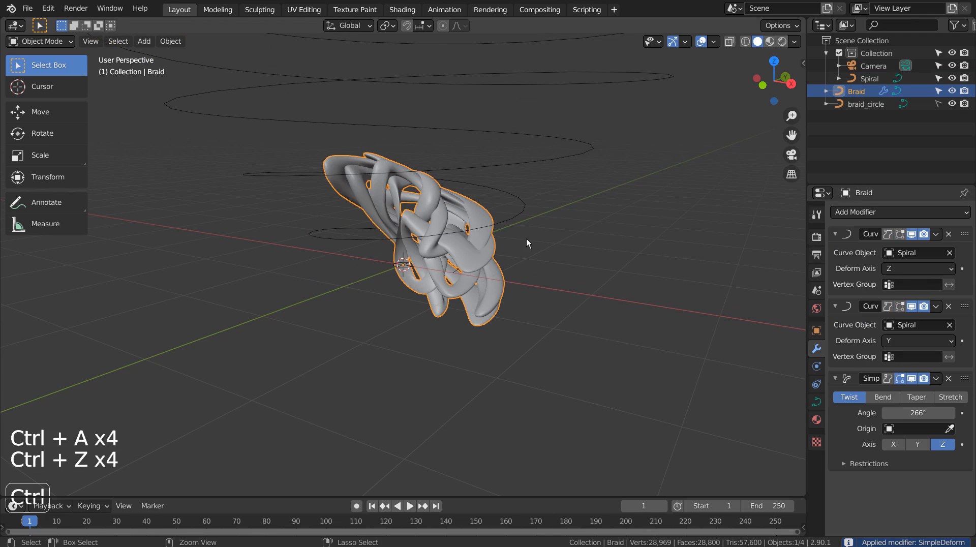
{"action": "right_click", "coordinate": [480, 255]}
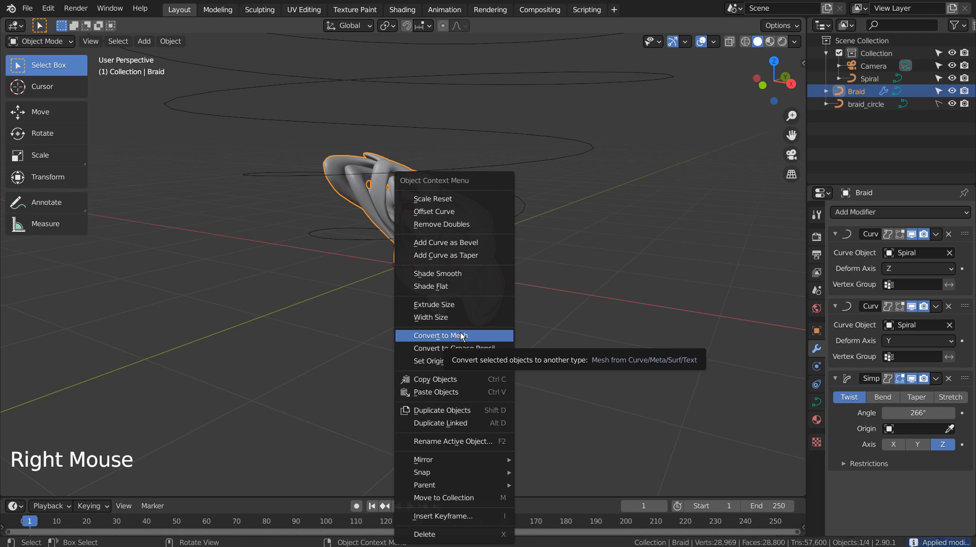
{"action": "left_click", "coordinate": [539, 297]}
Step: Save the file and add a Subdivision Surface modifier with viewport level 3 to the braid
{"action": "left_click", "coordinate": [484, 254]}
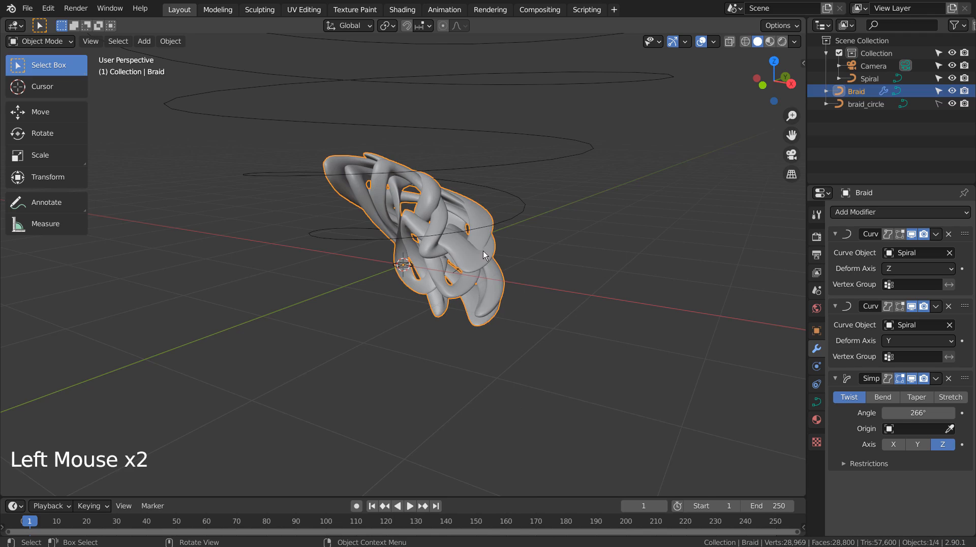
{"action": "key", "text": "ctrl+s"}
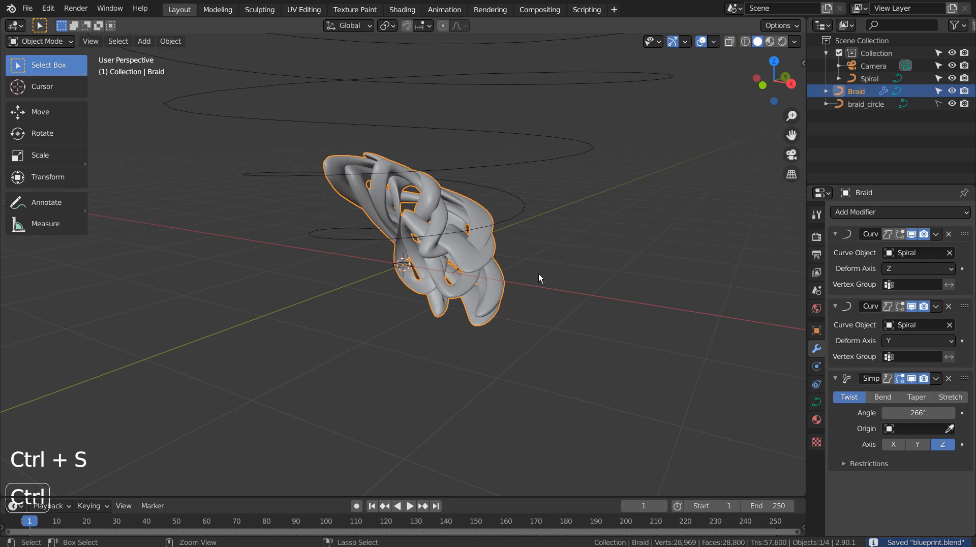
{"action": "key", "text": "ctrl+3"}
Step: Align the camera to an angled view from above that frames the whole knot
{"action": "middle_click_drag", "start_coordinate": [492, 277], "coordinate": [738, 258]}
{"action": "middle_click_drag", "start_coordinate": [706, 306], "coordinate": [484, 269]}
{"action": "middle_click_drag", "start_coordinate": [545, 268], "coordinate": [547, 306]}
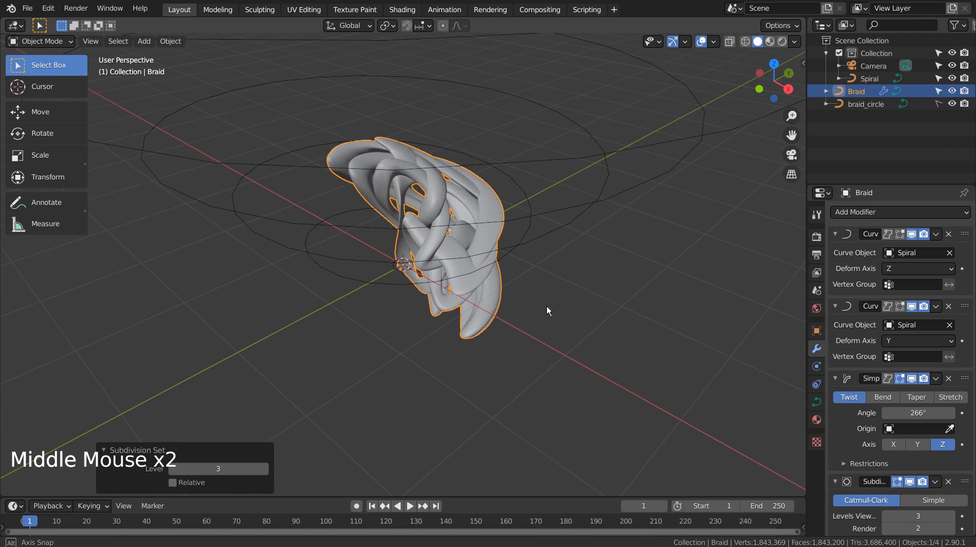
{"action": "middle_click", "coordinate": [547, 306]}
{"action": "left_click", "coordinate": [561, 298]}
{"action": "key", "text": "ctrl+alt+KP_0"}
{"action": "key", "text": "shift+grave"}
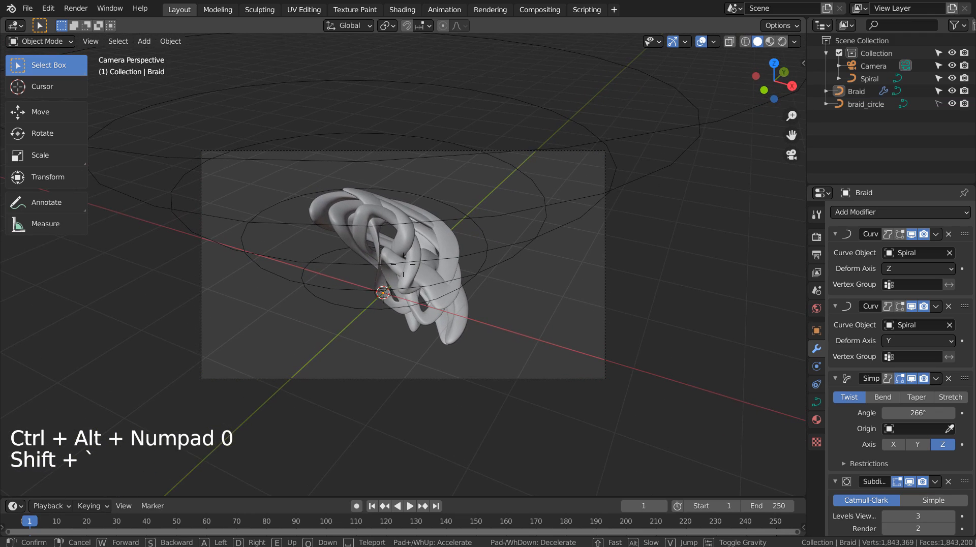
{"action": "left_click", "coordinate": [422, 280]}
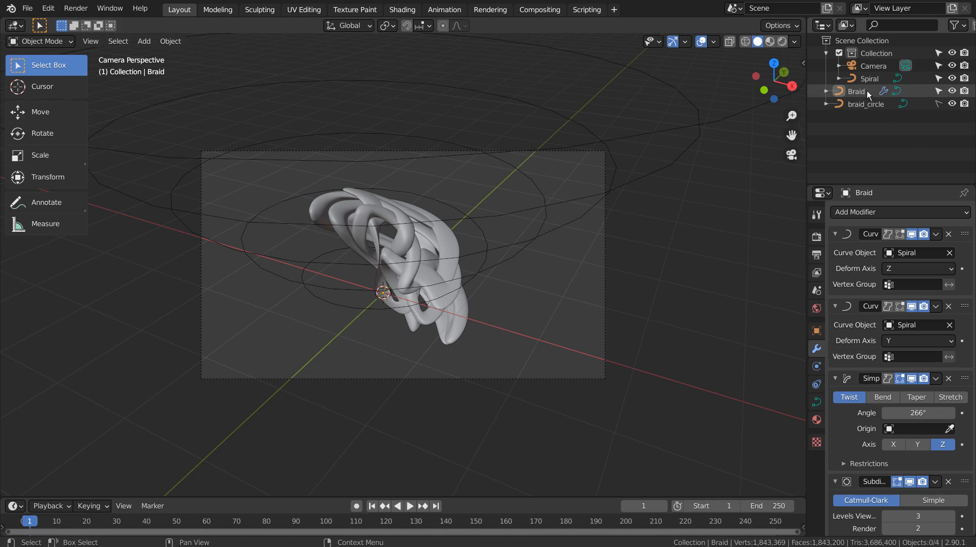
Step: Set the render level of the braid's Subdivision modifier to 3
{"action": "left_click", "coordinate": [917, 528]}
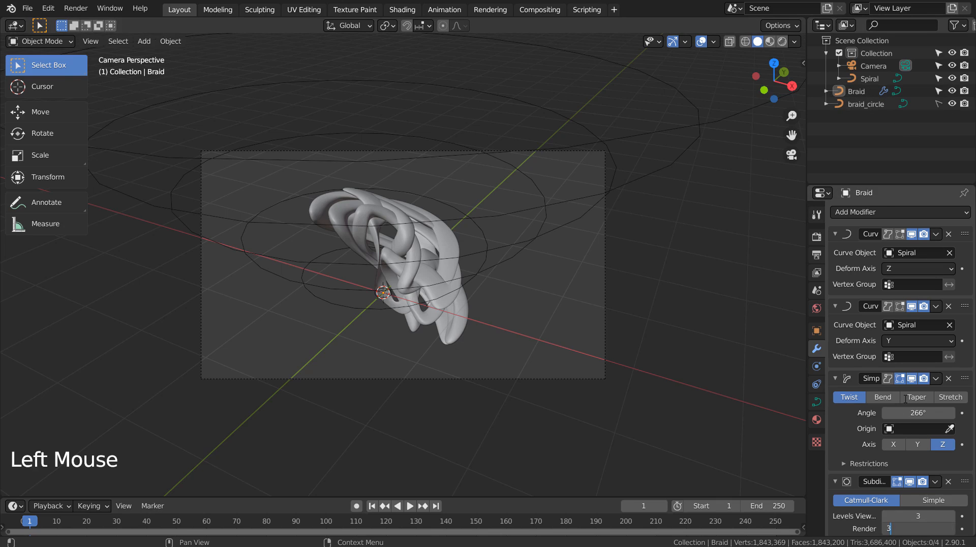
{"action": "type", "text": "3"}
{"action": "key", "text": "Return"}
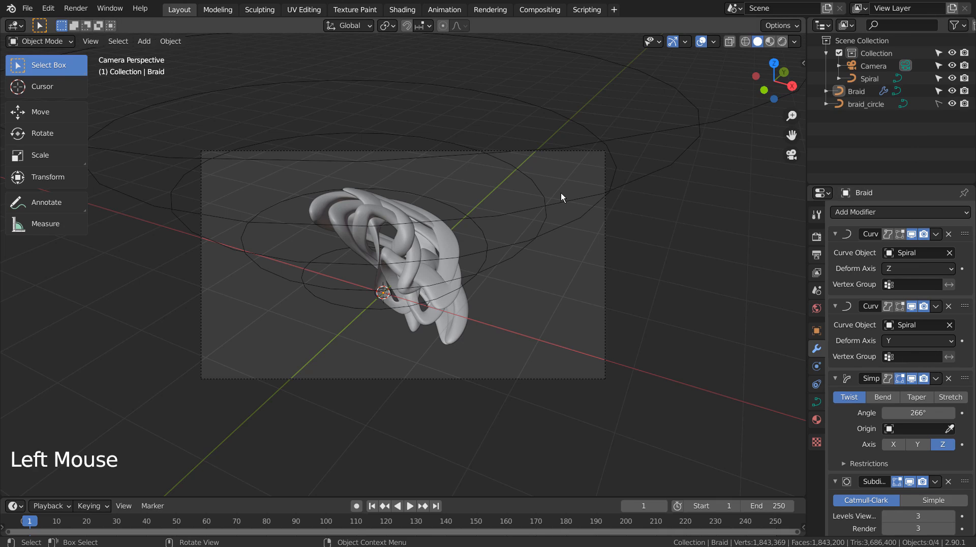
Step: Hide the braid_circle and Spiral curves in the viewport and make Spiral unselectable
{"action": "left_click", "coordinate": [953, 104]}
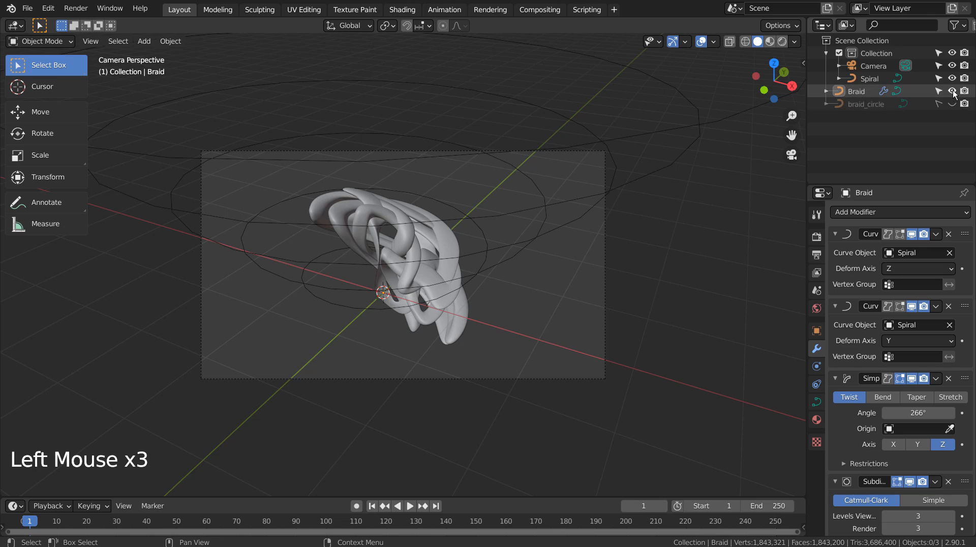
{"action": "left_click", "coordinate": [952, 79]}
{"action": "left_click", "coordinate": [939, 79]}
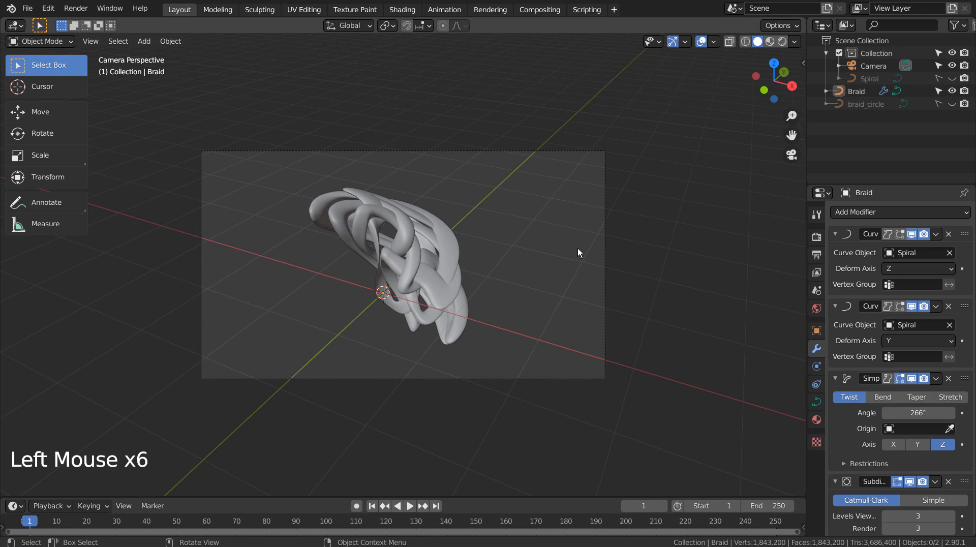
Step: Fine-tune the camera framing around the knot with walk navigation
{"action": "key", "text": "shift+grave"}
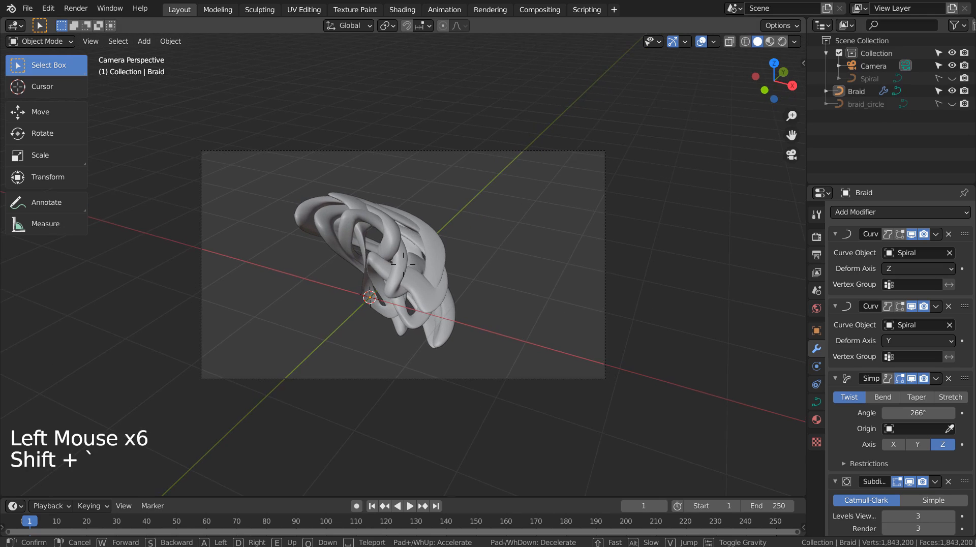
{"action": "left_click", "coordinate": [483, 225]}
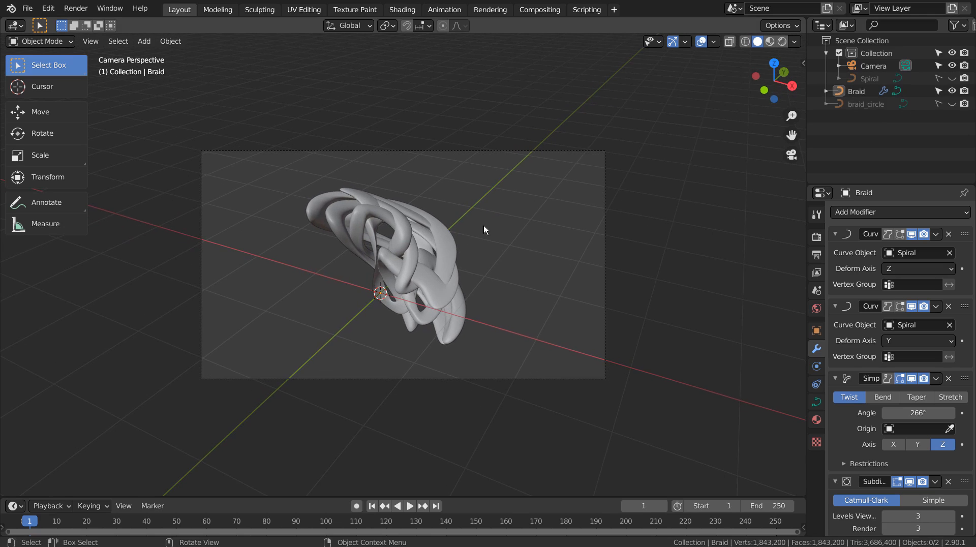
Step: Add a plane at the origin and scale it uniformly to 4.38 as a floor
{"action": "key", "text": "shift+a"}
{"action": "mouse_move", "coordinate": [513, 201]}
{"action": "left_click", "coordinate": [572, 195]}
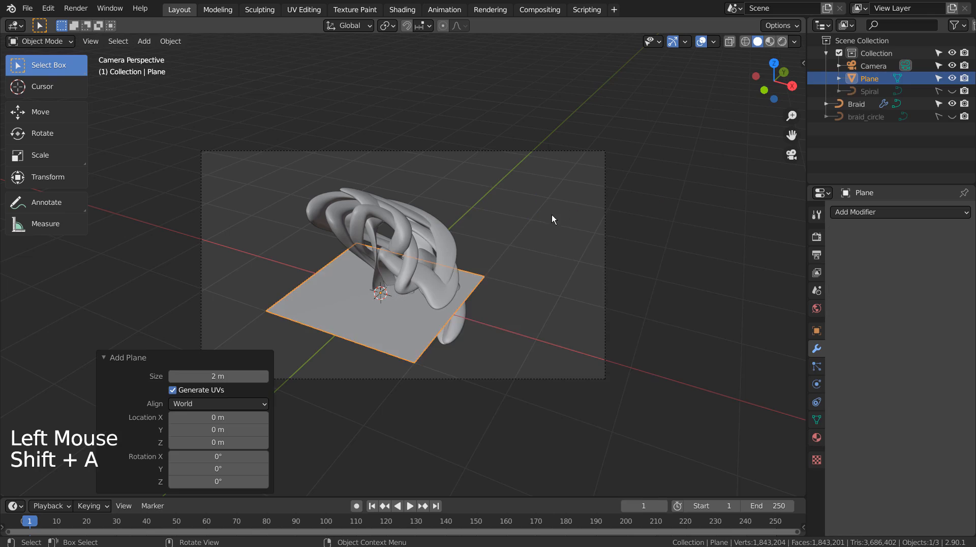
{"action": "key", "text": "s"}
{"action": "left_click", "coordinate": [392, 224]}
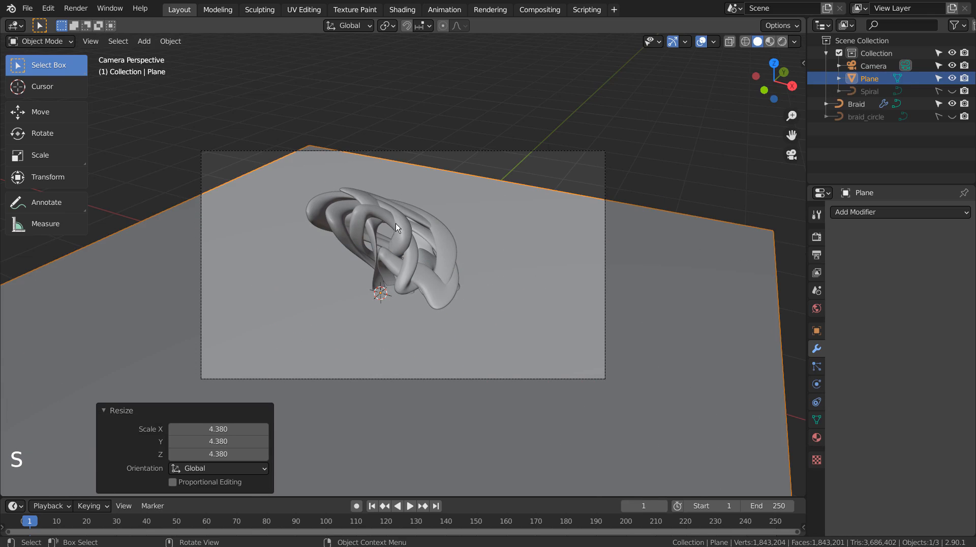
Step: Try to raise the braid about 1.07 m along its local Z axis in front view
{"action": "key", "text": "KP_1"}
{"action": "left_click", "coordinate": [398, 218]}
{"action": "key", "text": "g"}
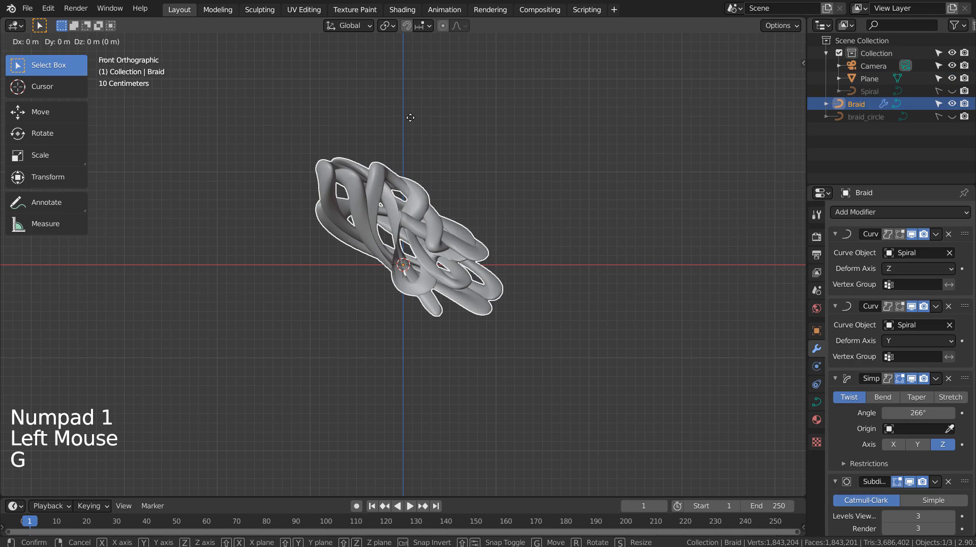
{"action": "key", "text": "z"}
{"action": "key", "text": "z"}
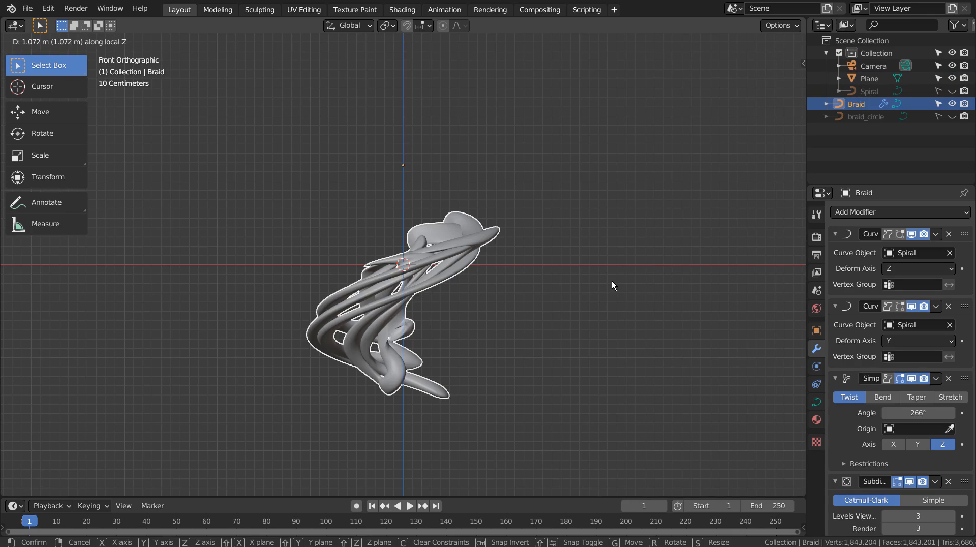
{"action": "key", "text": "ctrl+z"}
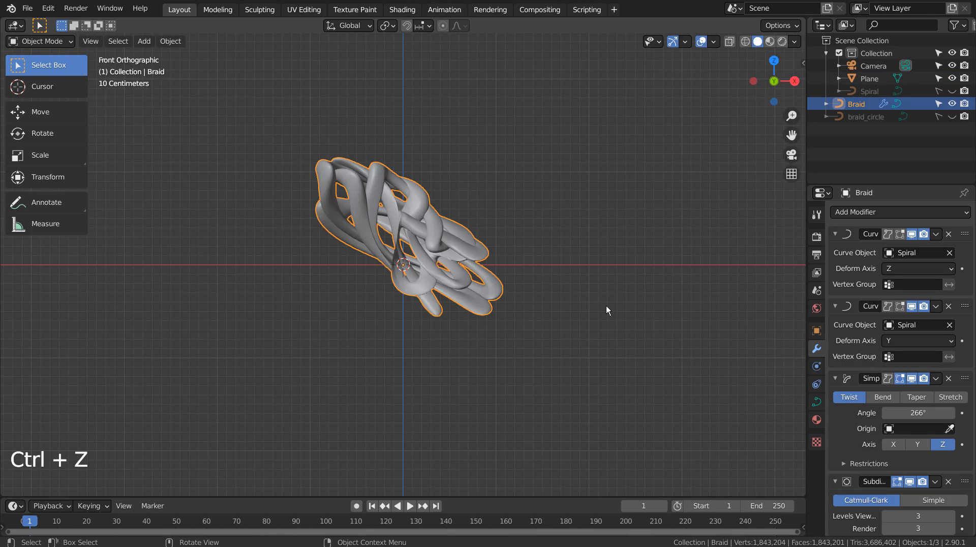
Step: Lower the floor plane about 0.53 m along Z to the underside of the braid
{"action": "left_click", "coordinate": [640, 270]}
{"action": "key", "text": "g"}
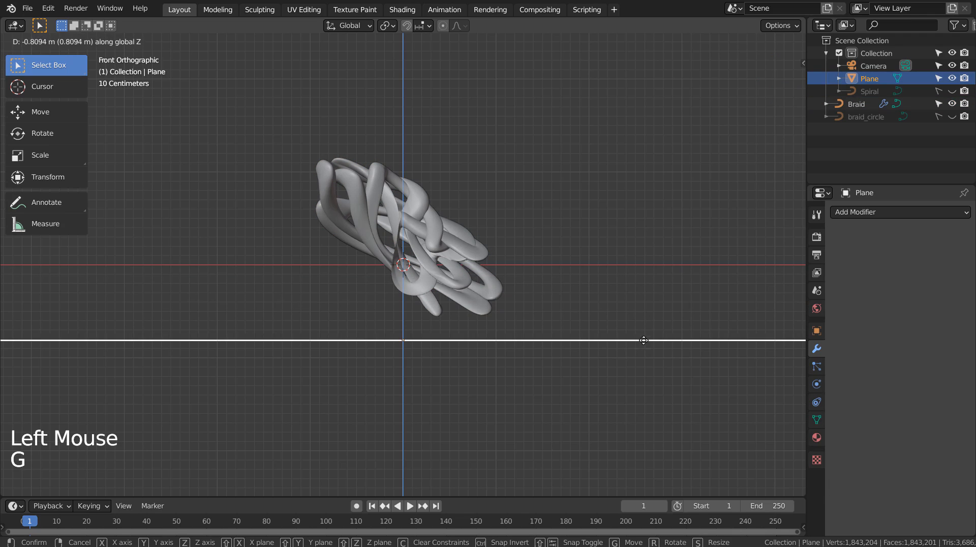
{"action": "left_click", "coordinate": [641, 315]}
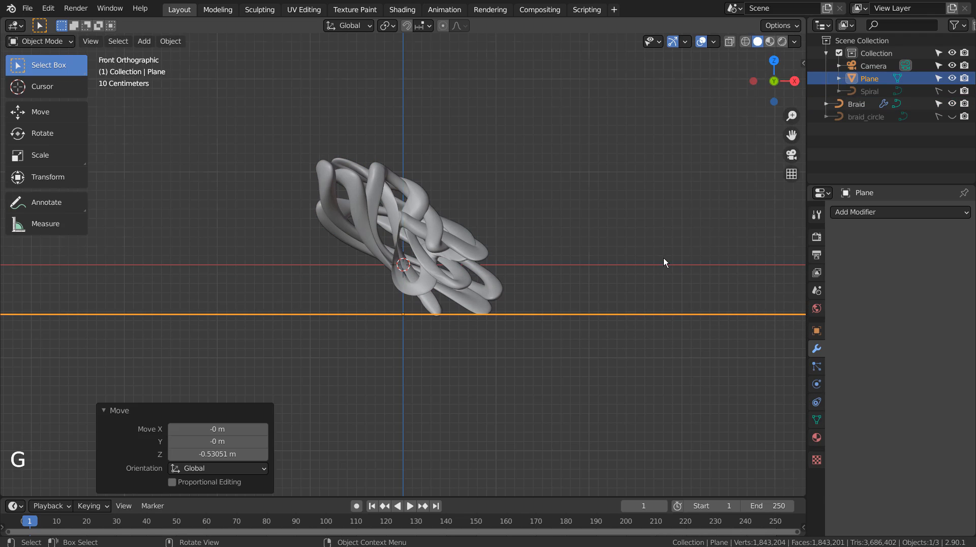
Step: Scale the floor plane uniformly by about 2.04 while looking through the camera
{"action": "middle_click_drag", "start_coordinate": [664, 259], "coordinate": [556, 313]}
{"action": "key", "text": "KP_0"}
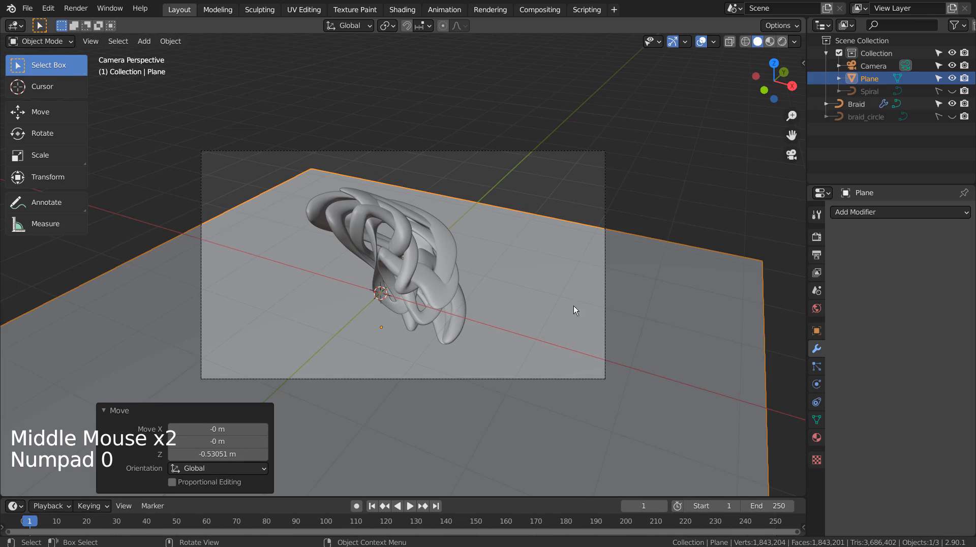
{"action": "left_click", "coordinate": [621, 273]}
{"action": "key", "text": "s"}
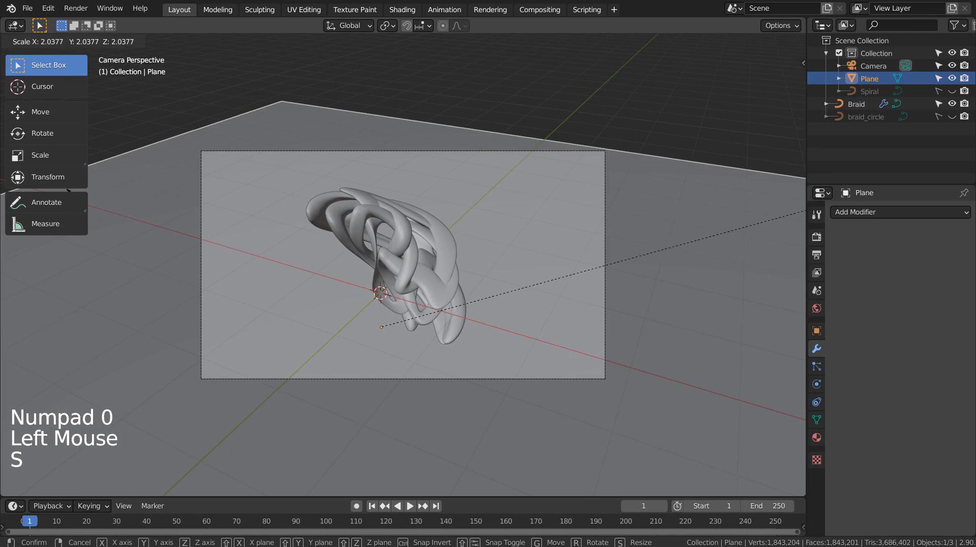
{"action": "left_click", "coordinate": [57, 197]}
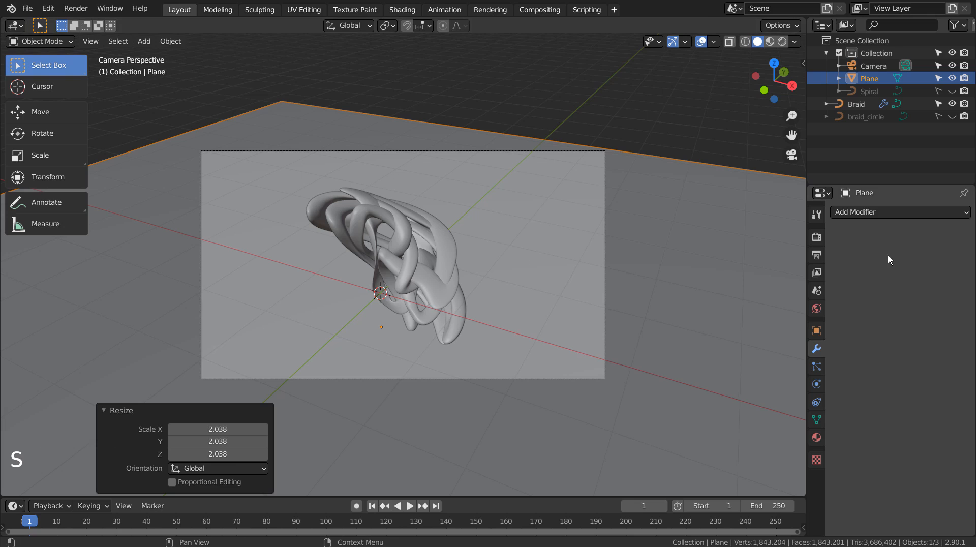
Step: Give the floor plane a new material with a black base color, metallic 0.937 and roughness 0.091
{"action": "left_click", "coordinate": [816, 437]}
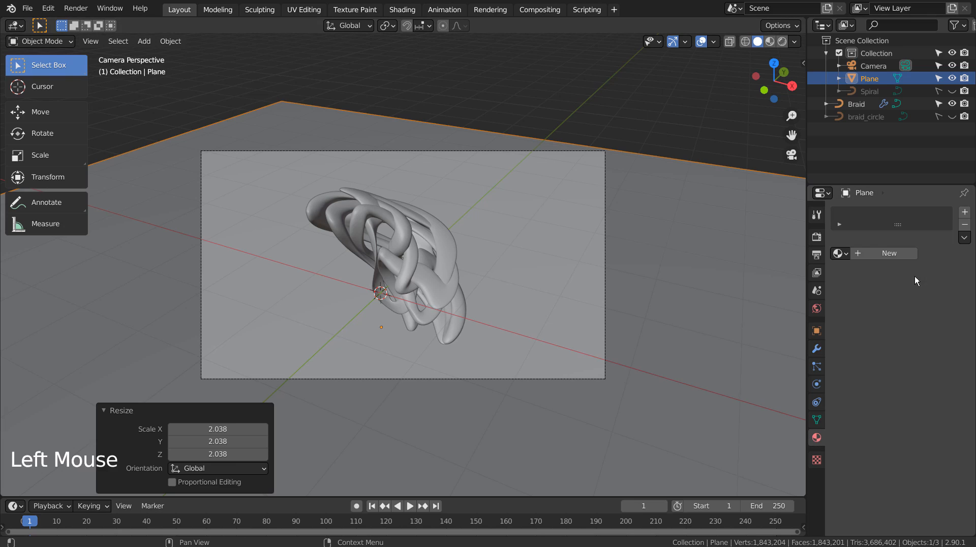
{"action": "left_click", "coordinate": [908, 258]}
{"action": "left_click", "coordinate": [896, 254]}
{"action": "left_click", "coordinate": [925, 361]}
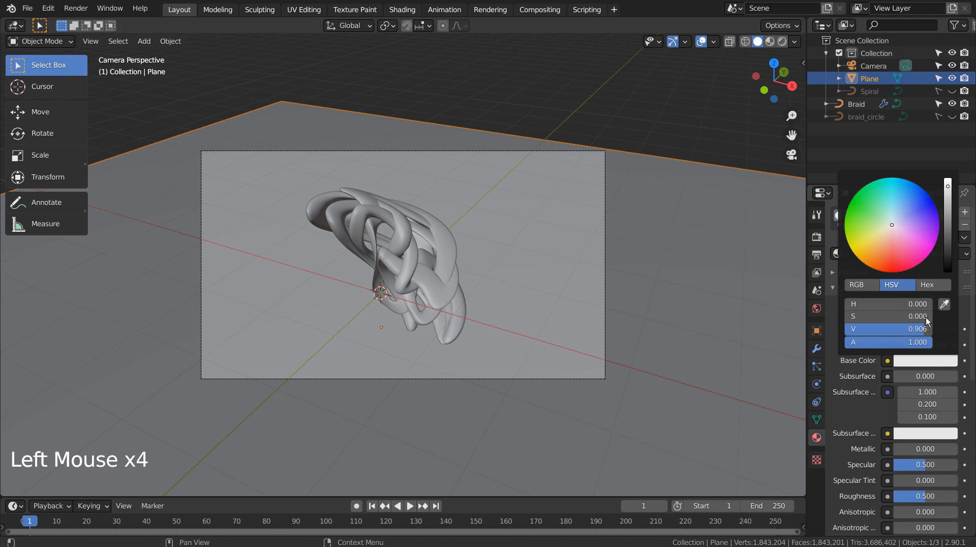
{"action": "left_click_drag", "start_coordinate": [948, 237], "coordinate": [947, 271]}
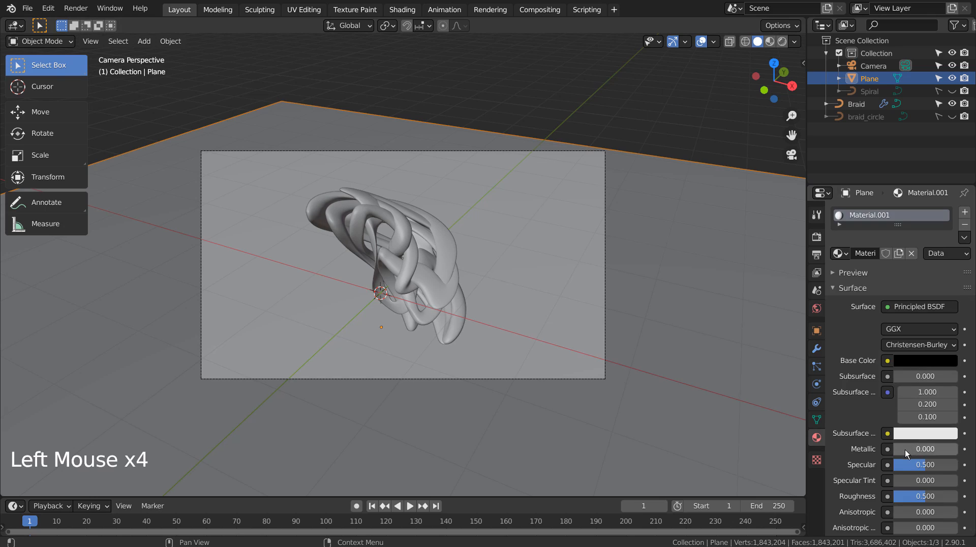
{"action": "left_click_drag", "start_coordinate": [905, 449], "coordinate": [956, 449]}
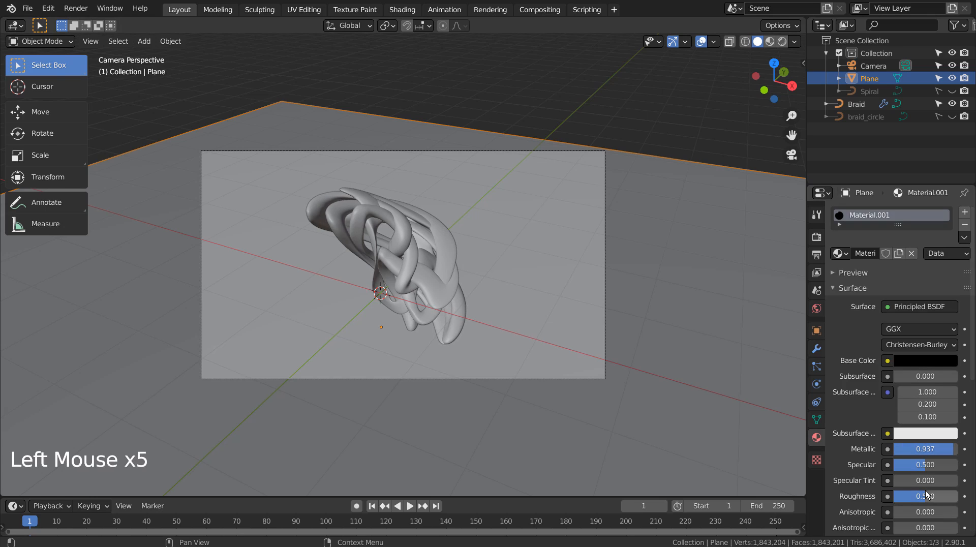
{"action": "left_click_drag", "start_coordinate": [930, 496], "coordinate": [900, 496]}
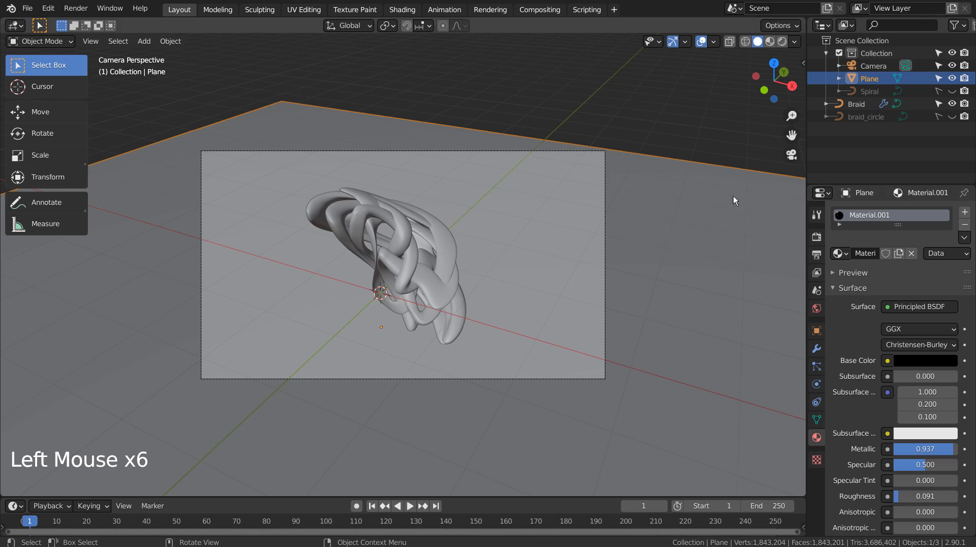
Step: Preview the floor material in rendered shading and save the file
{"action": "left_click", "coordinate": [782, 42]}
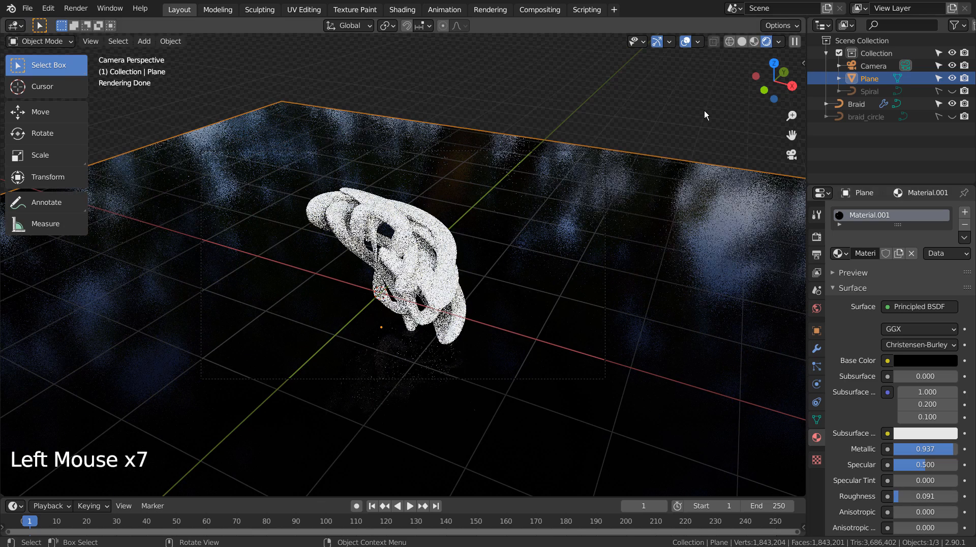
{"action": "left_click", "coordinate": [704, 111]}
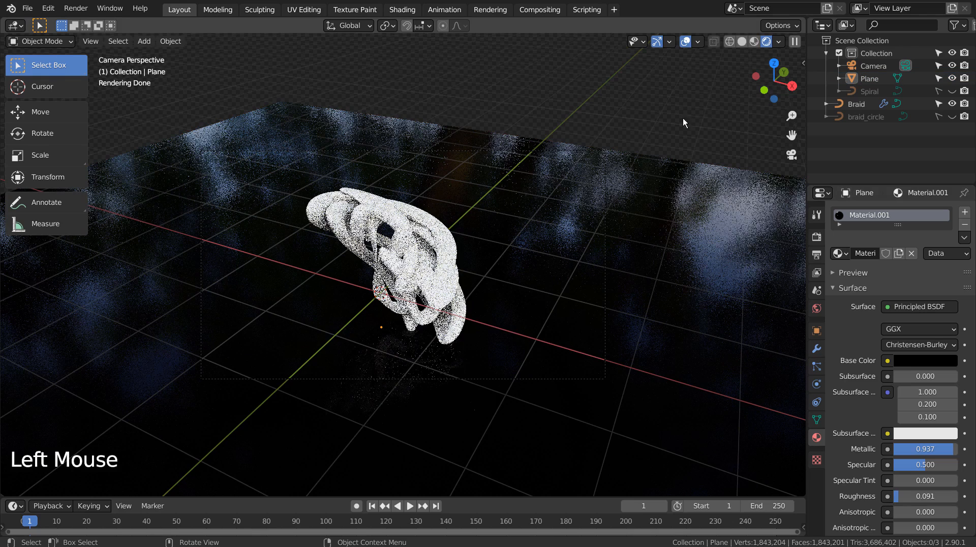
{"action": "left_click", "coordinate": [443, 245]}
{"action": "key", "text": "ctrl+s"}
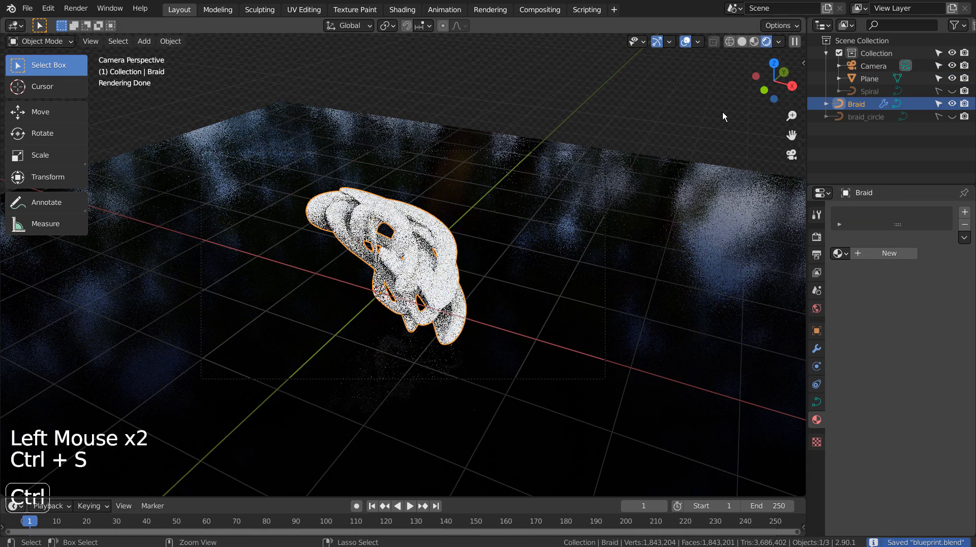
{"action": "left_click", "coordinate": [722, 112]}
Step: Return to solid shading and create a new material for the braid in the Shading workspace
{"action": "left_click", "coordinate": [743, 42]}
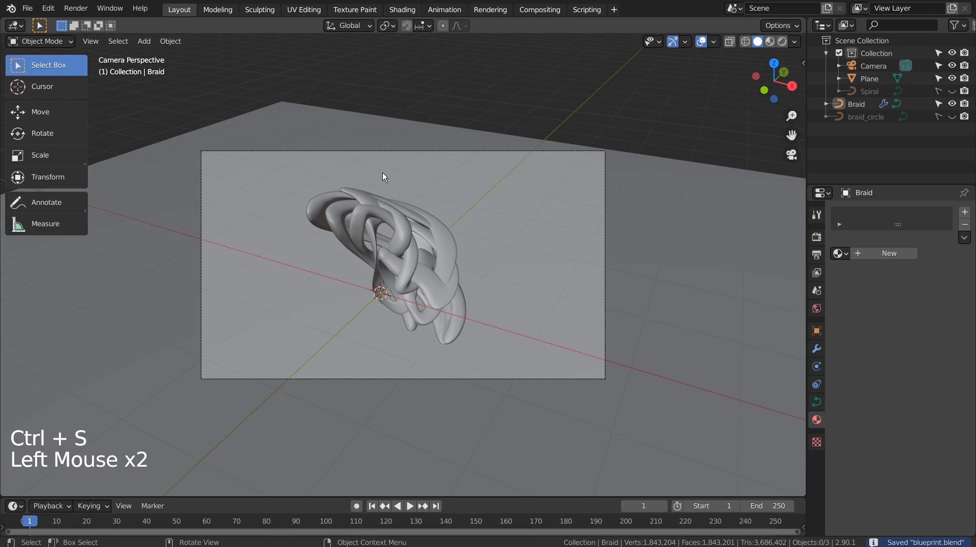
{"action": "left_click", "coordinate": [346, 241]}
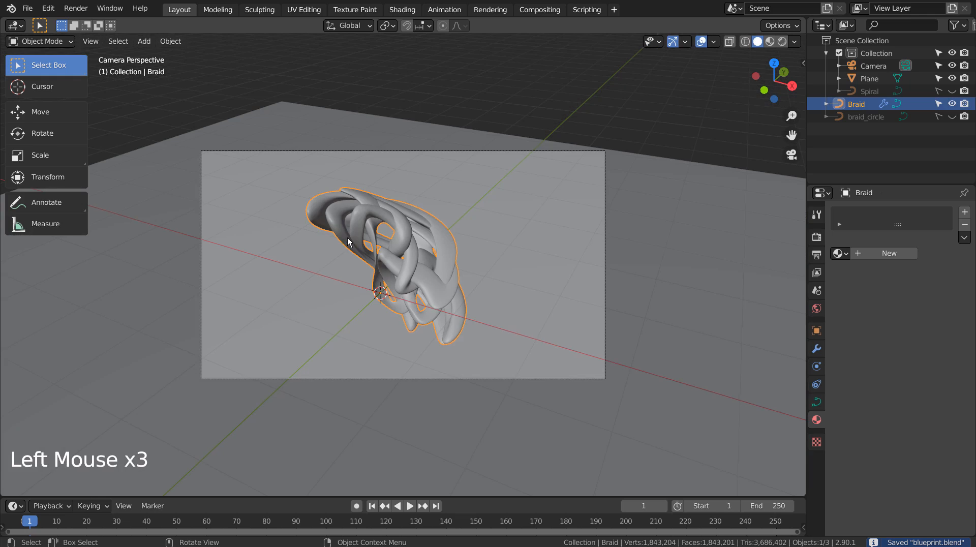
{"action": "left_click", "coordinate": [400, 9]}
{"action": "left_click", "coordinate": [510, 322]}
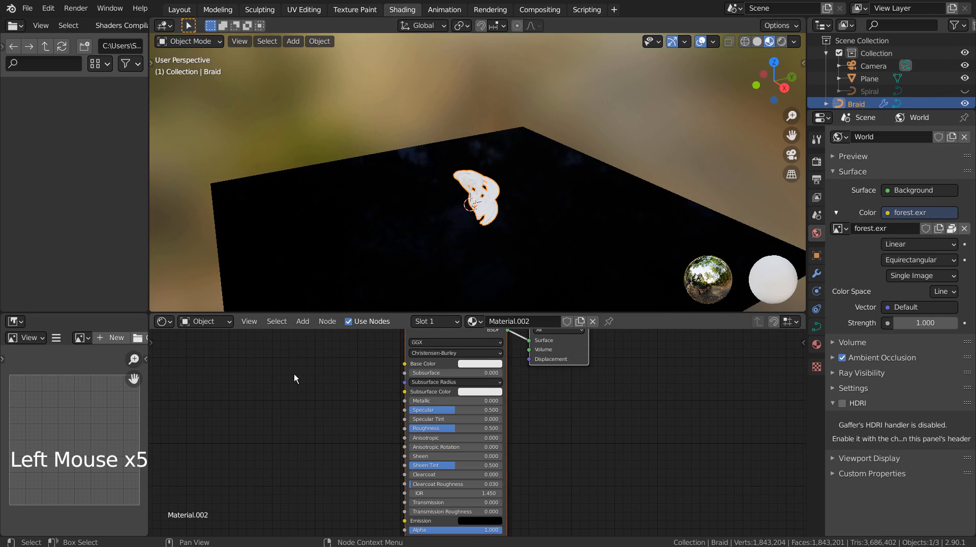
Step: Replace the Principled BSDF node in the braid's material with a Transparent BSDF node
{"action": "middle_click_drag", "start_coordinate": [295, 379], "coordinate": [406, 426], "text": "shift"}
{"action": "left_click", "coordinate": [394, 399]}
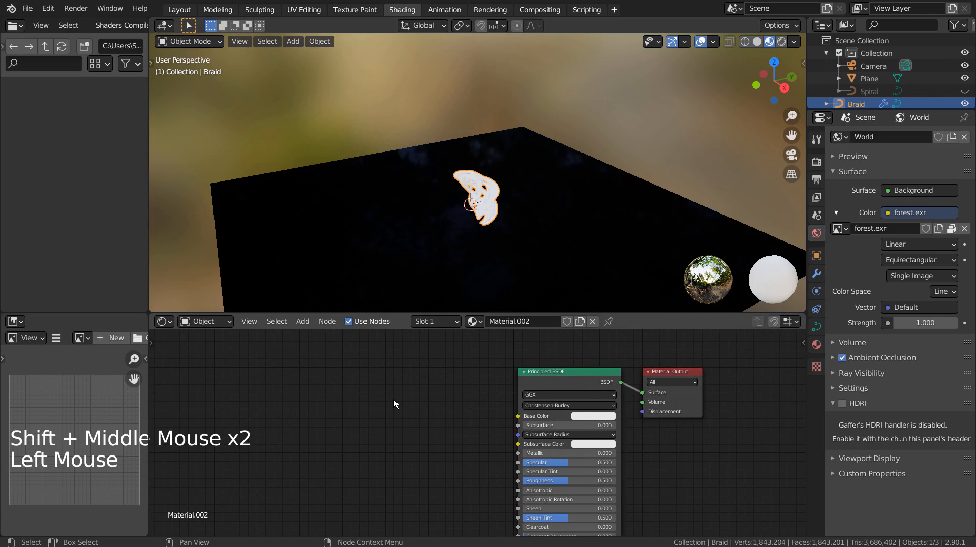
{"action": "left_click", "coordinate": [572, 375]}
{"action": "key", "text": "x"}
{"action": "key", "text": "shift+a"}
{"action": "left_click", "coordinate": [379, 372]}
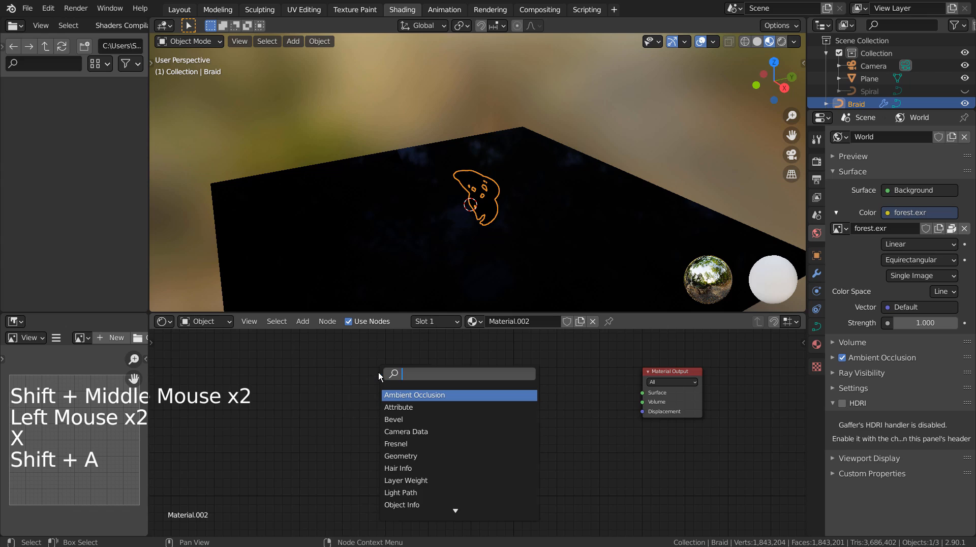
{"action": "type", "text": "tra"}
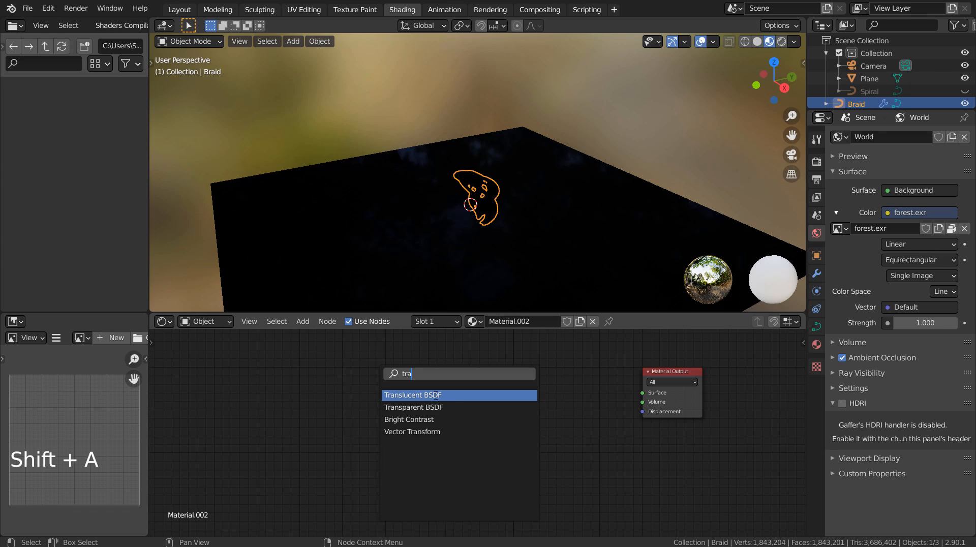
{"action": "key", "text": "Down"}
{"action": "key", "text": "Return"}
{"action": "left_click", "coordinate": [575, 372]}
Step: Add an Emission node and connect Transparent BSDF to the Material Output's Surface and Emission to its Volume
{"action": "key", "text": "shift+a"}
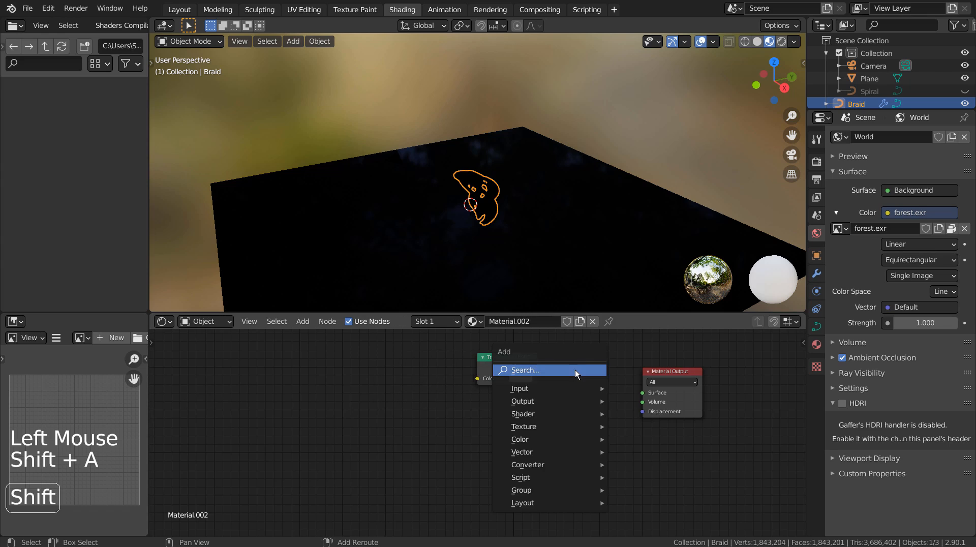
{"action": "left_click", "coordinate": [575, 370]}
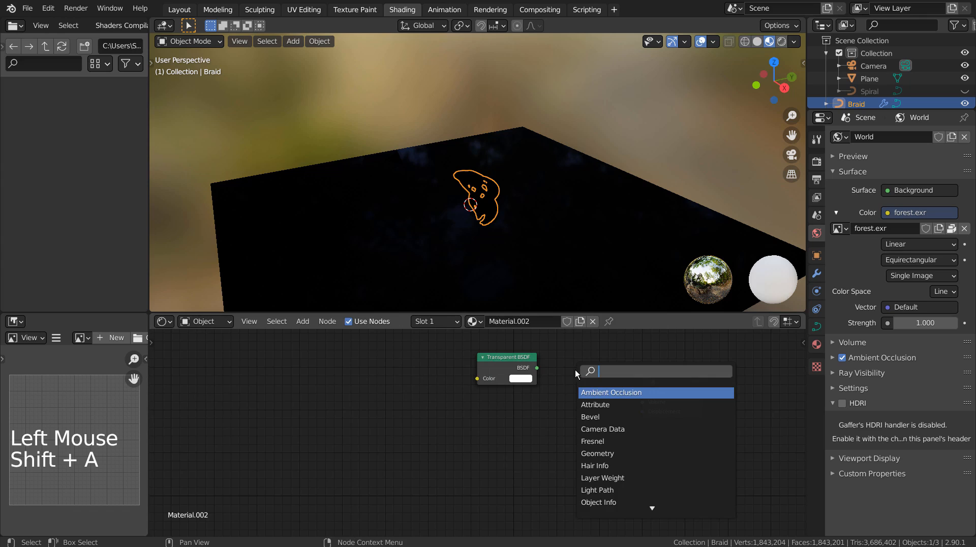
{"action": "type", "text": "em"}
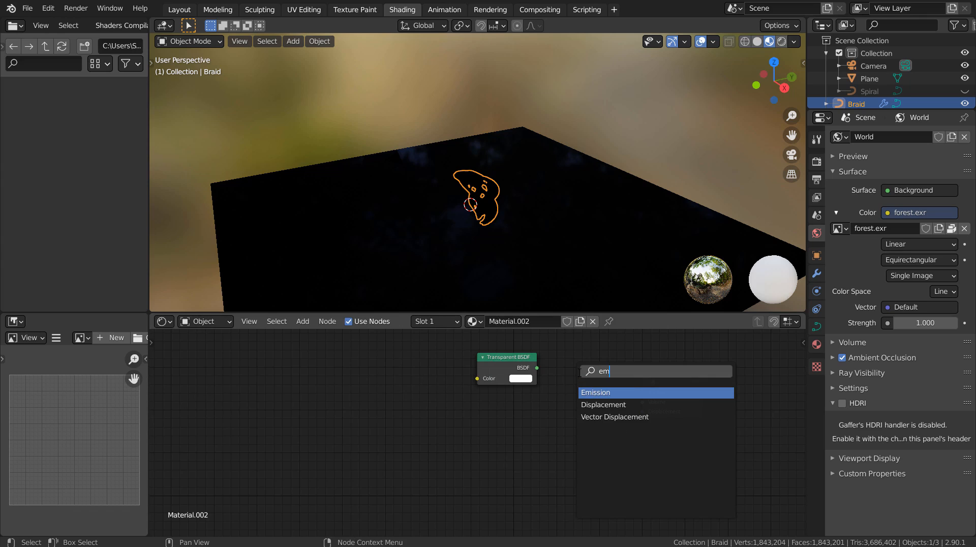
{"action": "left_click", "coordinate": [602, 392]}
{"action": "left_click", "coordinate": [544, 390]}
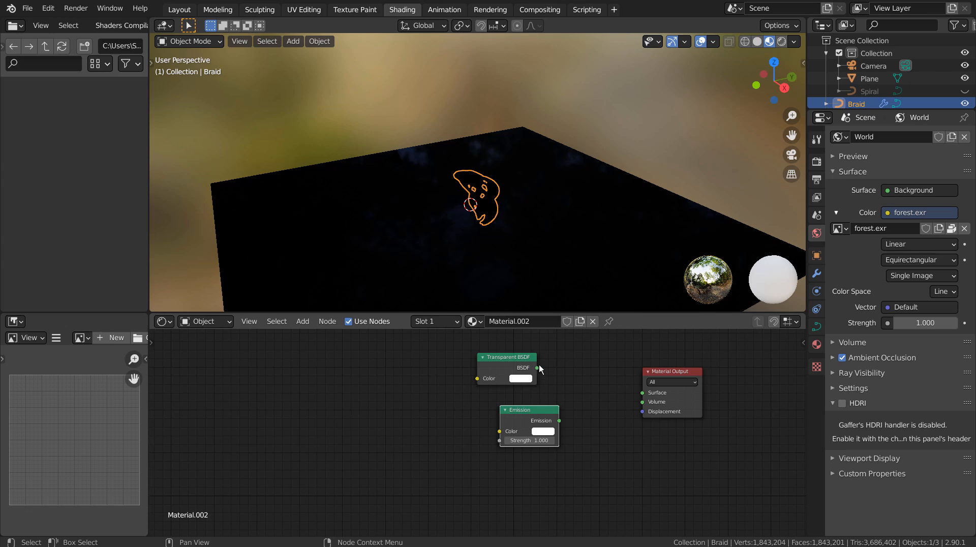
{"action": "left_click_drag", "start_coordinate": [539, 366], "coordinate": [642, 393]}
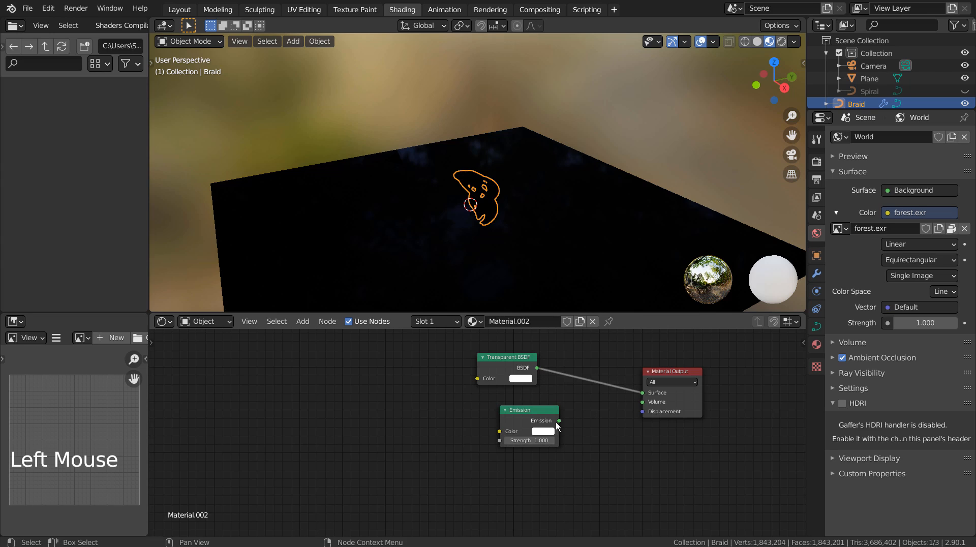
{"action": "left_click_drag", "start_coordinate": [559, 421], "coordinate": [643, 401]}
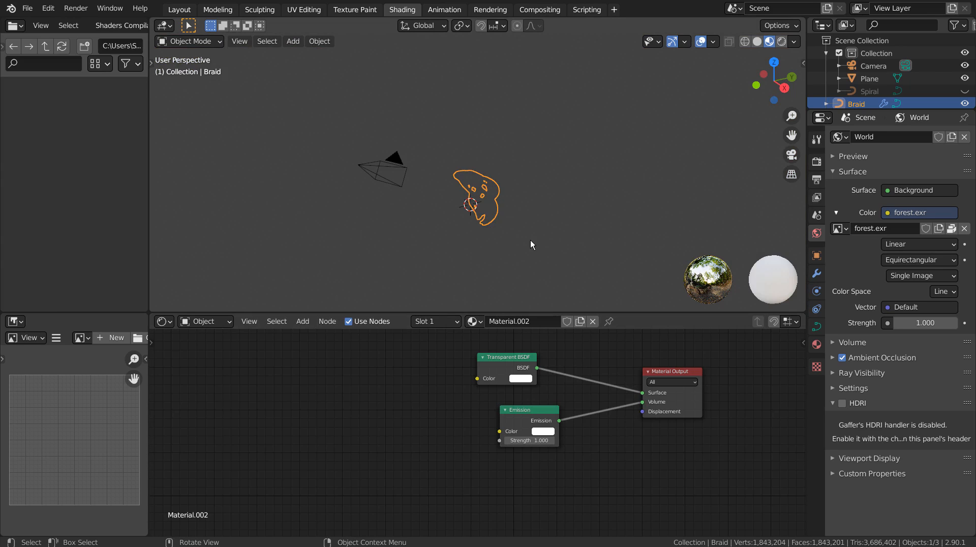
Step: Inspect the braid's volume emission in rendered shading through the camera
{"action": "scroll", "coordinate": [530, 239], "scroll_direction": "up", "scroll_amount": 5}
{"action": "middle_click_drag", "start_coordinate": [529, 240], "coordinate": [585, 214]}
{"action": "scroll", "coordinate": [584, 213], "scroll_direction": "down", "scroll_amount": 7}
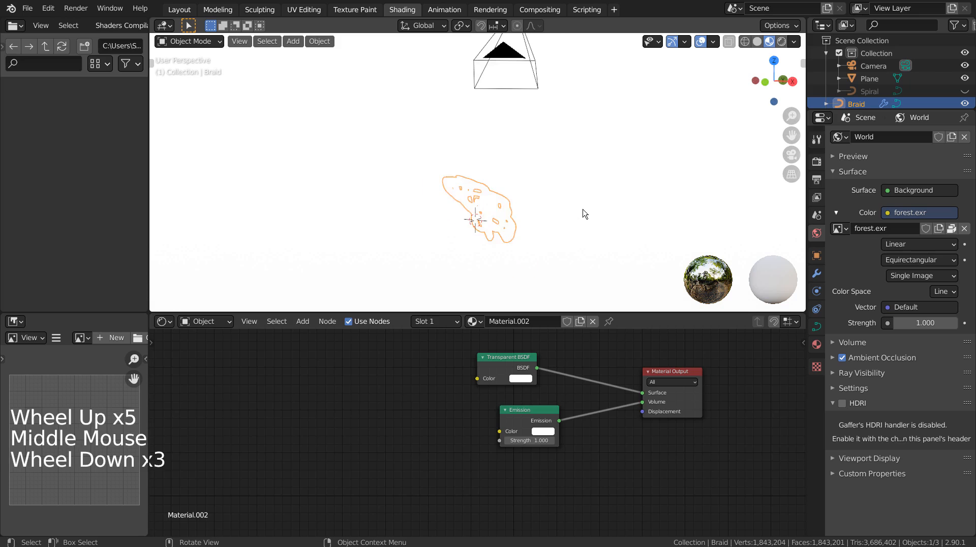
{"action": "left_click", "coordinate": [781, 42]}
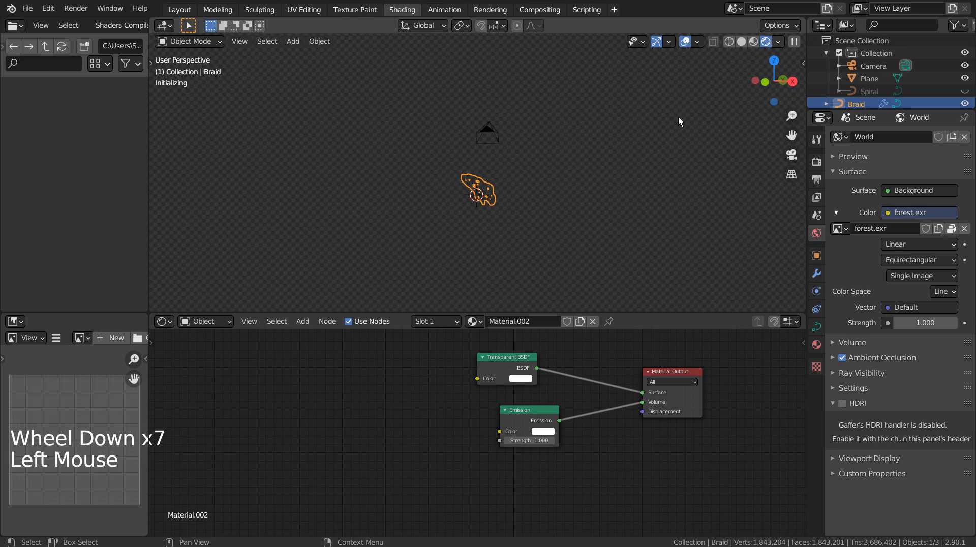
{"action": "left_click", "coordinate": [584, 162]}
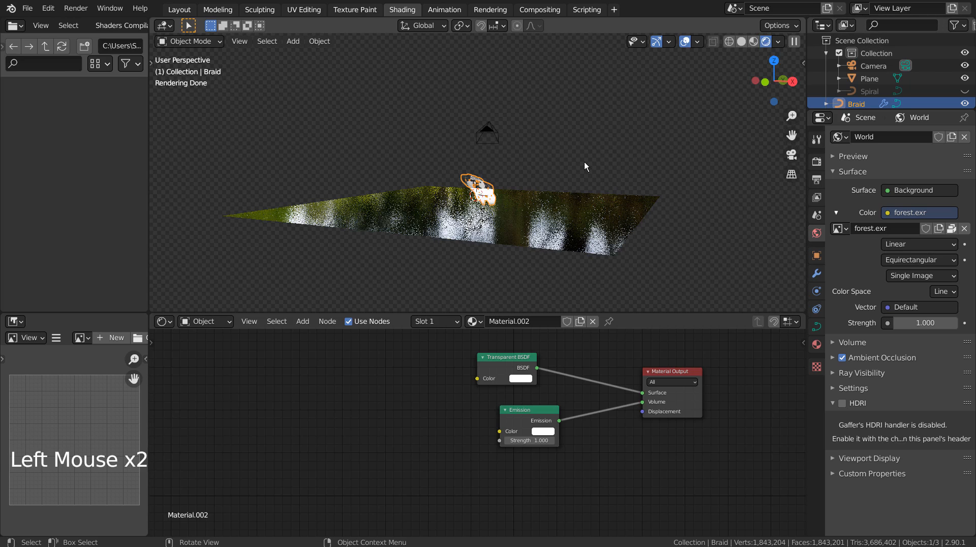
{"action": "middle_click_drag", "start_coordinate": [550, 194], "coordinate": [541, 221]}
{"action": "key", "text": "KP_0"}
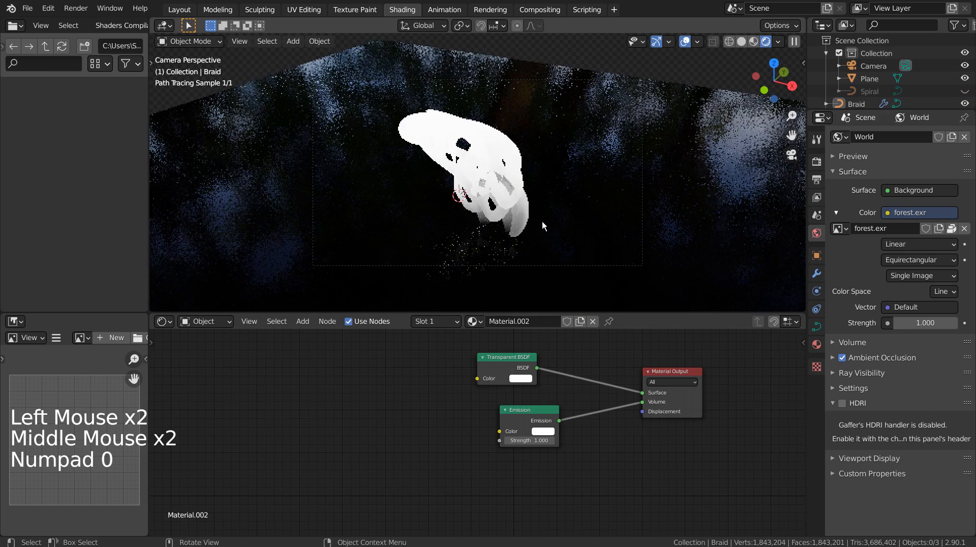
{"action": "scroll", "coordinate": [561, 211], "scroll_direction": "up", "scroll_amount": 3}
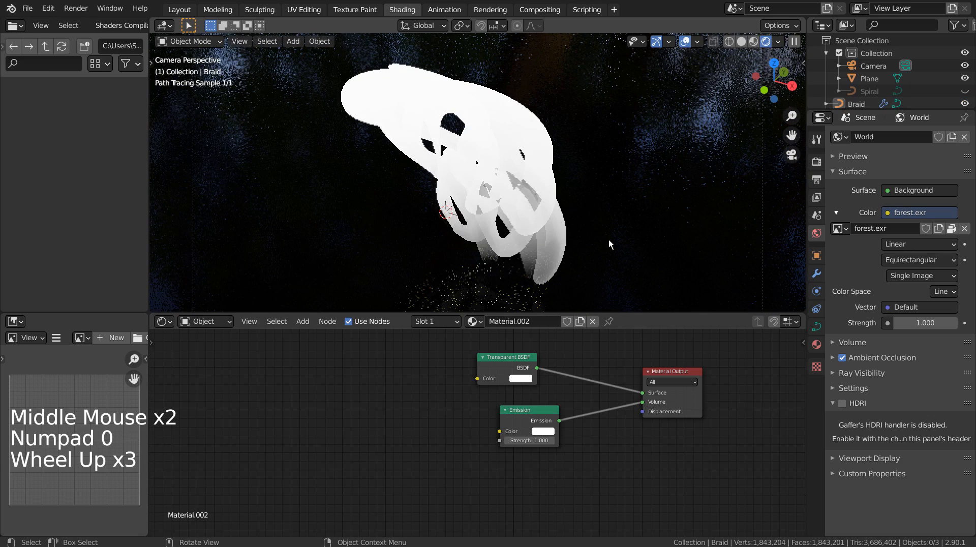
Step: Set the Emission node's strength to 35
{"action": "left_click", "coordinate": [546, 433]}
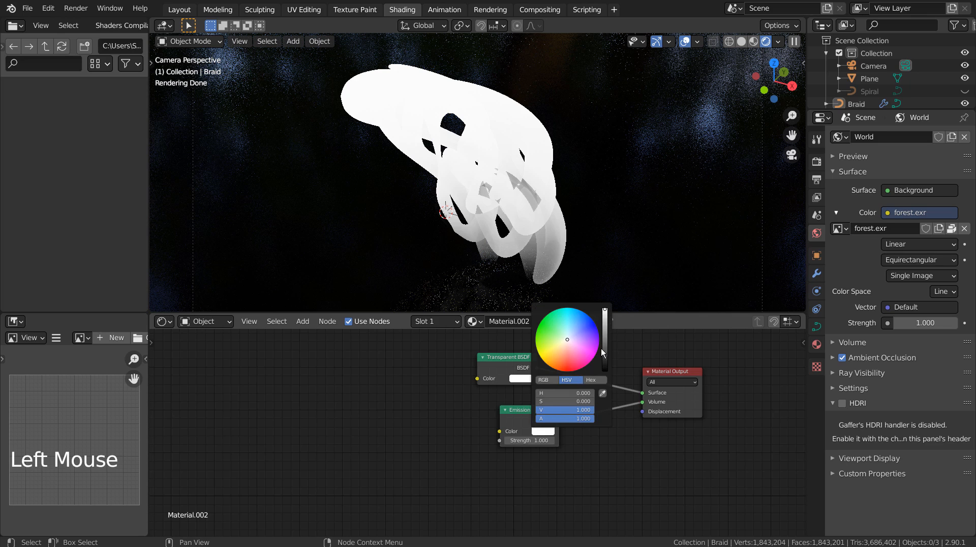
{"action": "double_click", "coordinate": [543, 440]}
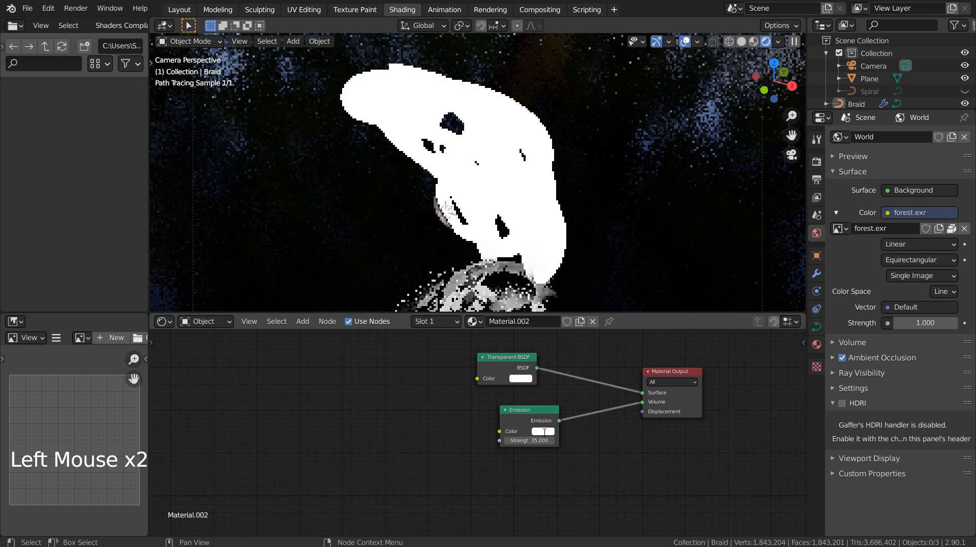
{"action": "scroll", "coordinate": [582, 261], "scroll_direction": "down", "scroll_amount": 2}
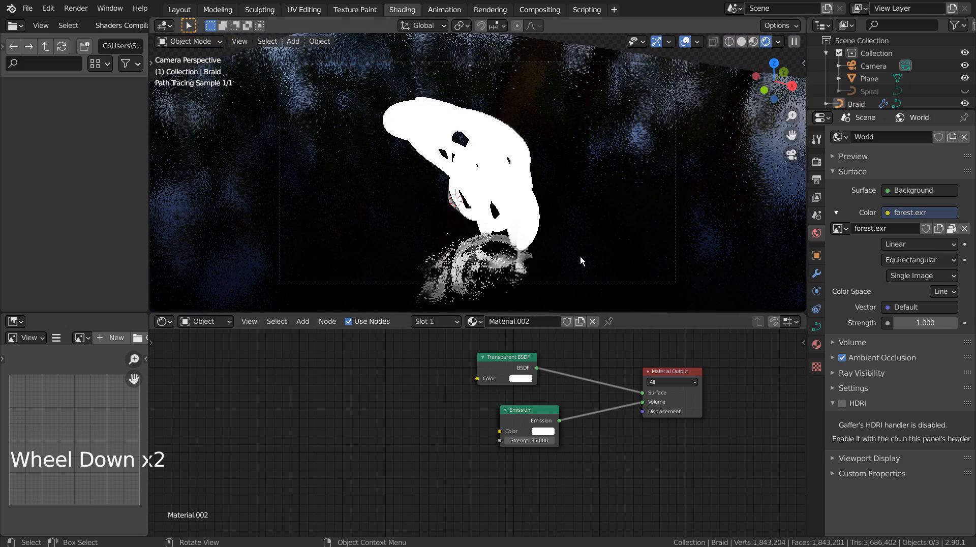
{"action": "scroll", "coordinate": [581, 260], "scroll_direction": "down", "scroll_amount": 1}
{"action": "scroll", "coordinate": [581, 260], "scroll_direction": "up", "scroll_amount": 1}
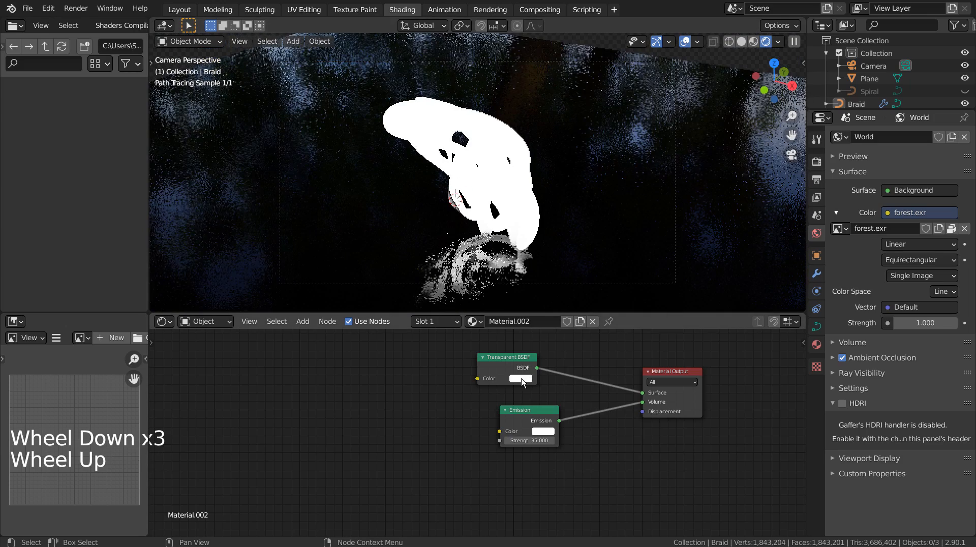
Step: Tint the Transparent BSDF color pink with hue 0.962 and saturation 0.474
{"action": "left_click", "coordinate": [520, 378]}
{"action": "left_click", "coordinate": [542, 301]}
{"action": "left_click_drag", "start_coordinate": [541, 298], "coordinate": [548, 301]}
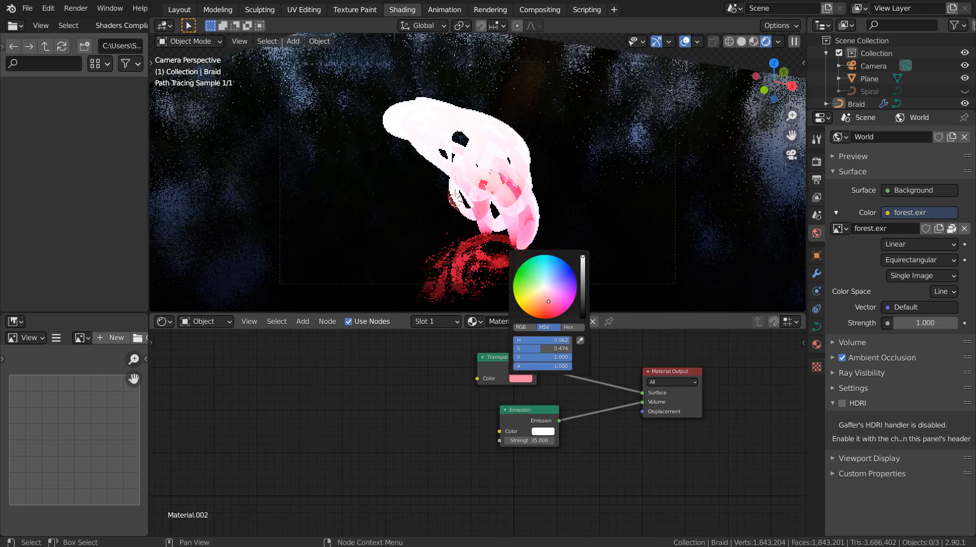
Step: Set the Emission node's strength to 5
{"action": "left_click", "coordinate": [539, 438]}
{"action": "type", "text": "5"}
{"action": "key", "text": "Return"}
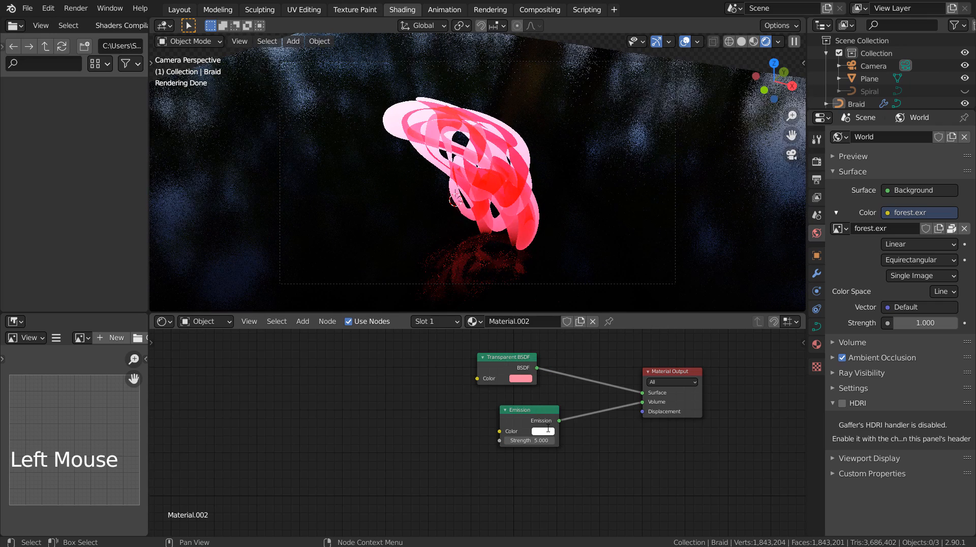
Step: Set the Emission node's strength to 15
{"action": "left_click", "coordinate": [543, 431]}
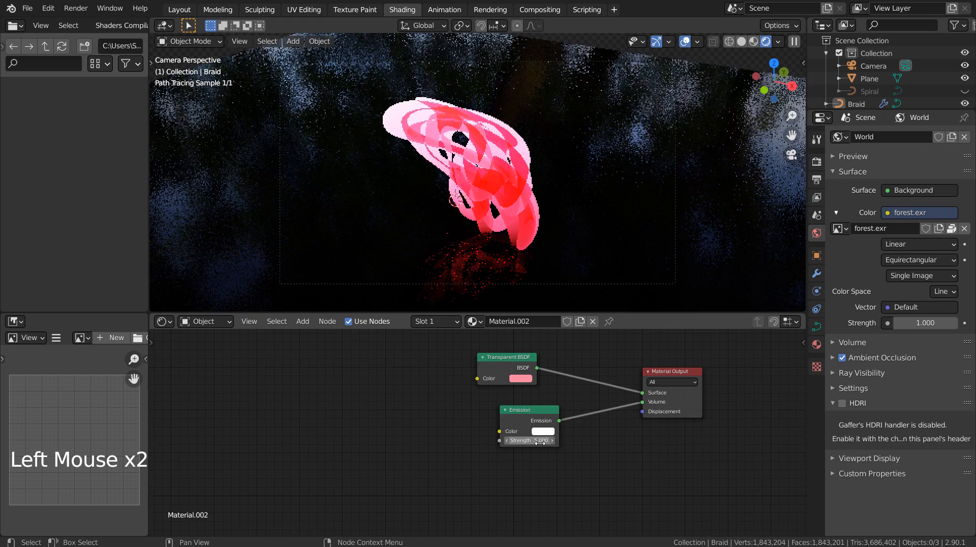
{"action": "left_click", "coordinate": [542, 441]}
{"action": "type", "text": "15"}
{"action": "key", "text": "Return"}
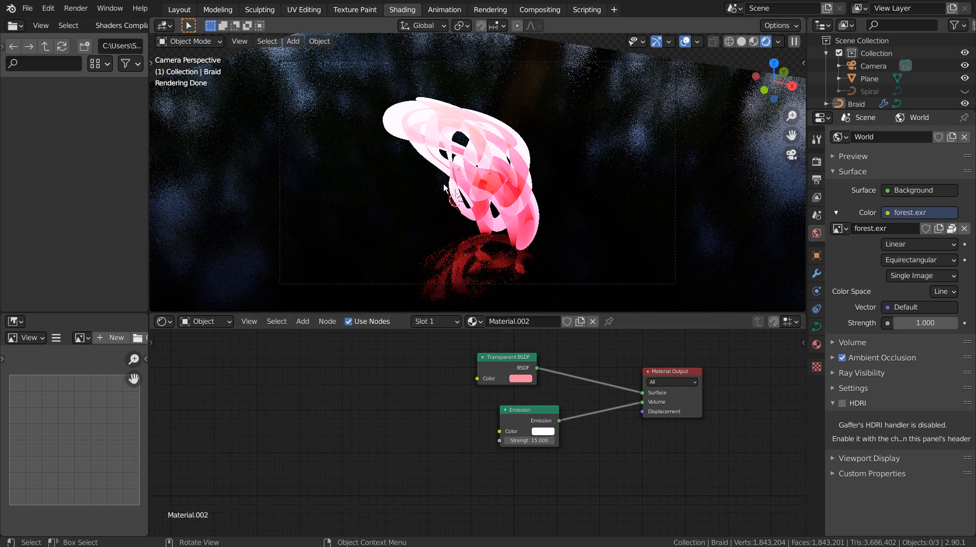
Step: Set the floor plane material's roughness to 0.138 and its metallic value to 0, and return to the camera view
{"action": "mouse_move", "coordinate": [443, 188]}
{"action": "middle_mouse_down"}
{"action": "mouse_move", "coordinate": [557, 153]}
{"action": "mouse_move", "coordinate": [587, 157]}
{"action": "mouse_move", "coordinate": [572, 184]}
{"action": "mouse_move", "coordinate": [514, 191]}
{"action": "middle_mouse_up"}
{"action": "middle_click_drag", "start_coordinate": [585, 191], "coordinate": [562, 195]}
{"action": "left_click", "coordinate": [655, 191]}
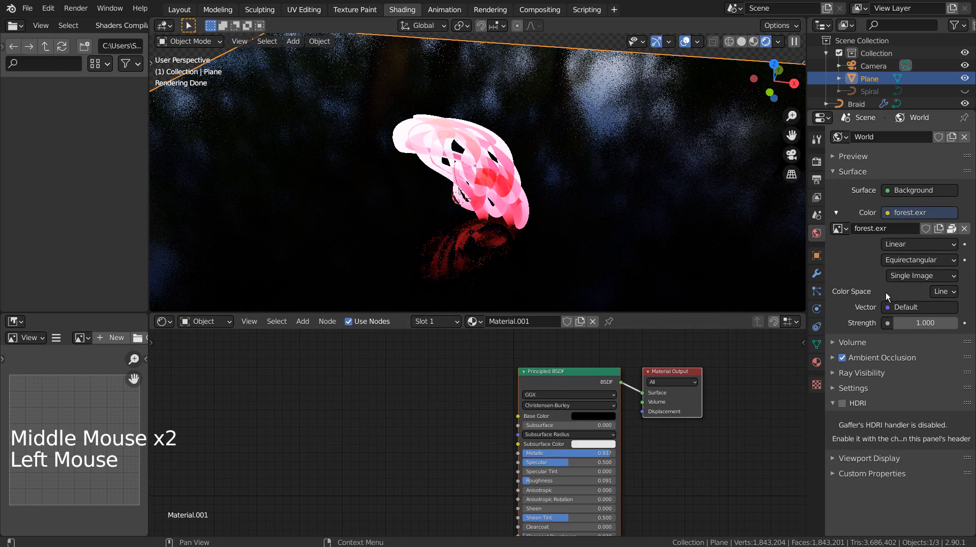
{"action": "left_click", "coordinate": [818, 361]}
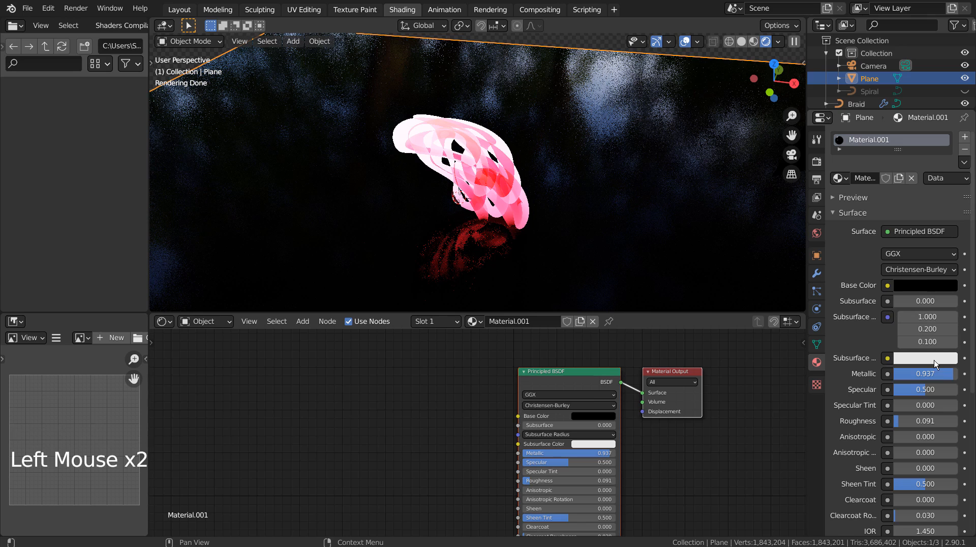
{"action": "mouse_move", "coordinate": [903, 422]}
{"action": "left_mouse_down"}
{"action": "mouse_move", "coordinate": [959, 422]}
{"action": "mouse_move", "coordinate": [893, 422]}
{"action": "mouse_move", "coordinate": [902, 422]}
{"action": "left_mouse_up"}
{"action": "left_click_drag", "start_coordinate": [930, 373], "coordinate": [887, 374]}
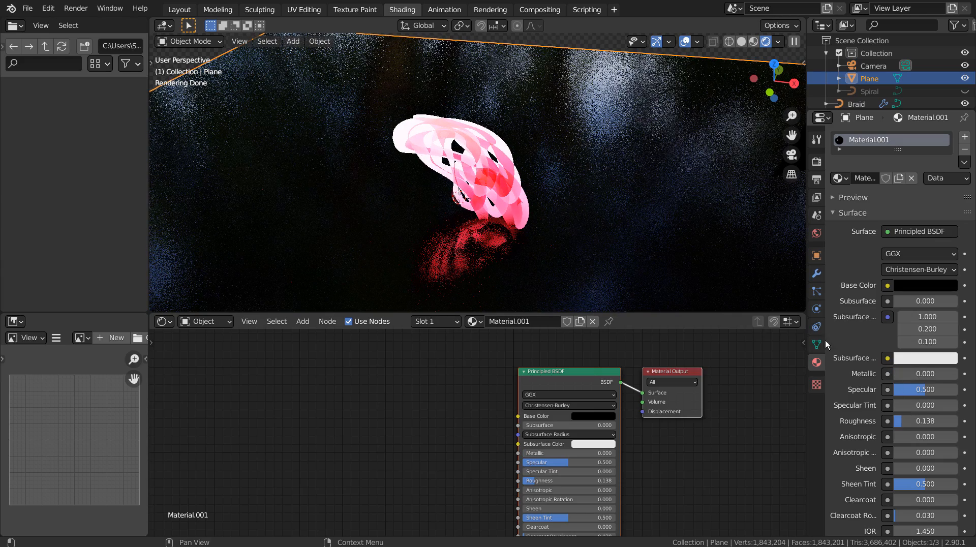
{"action": "middle_click_drag", "start_coordinate": [669, 232], "coordinate": [570, 240]}
{"action": "key", "text": "KP_0"}
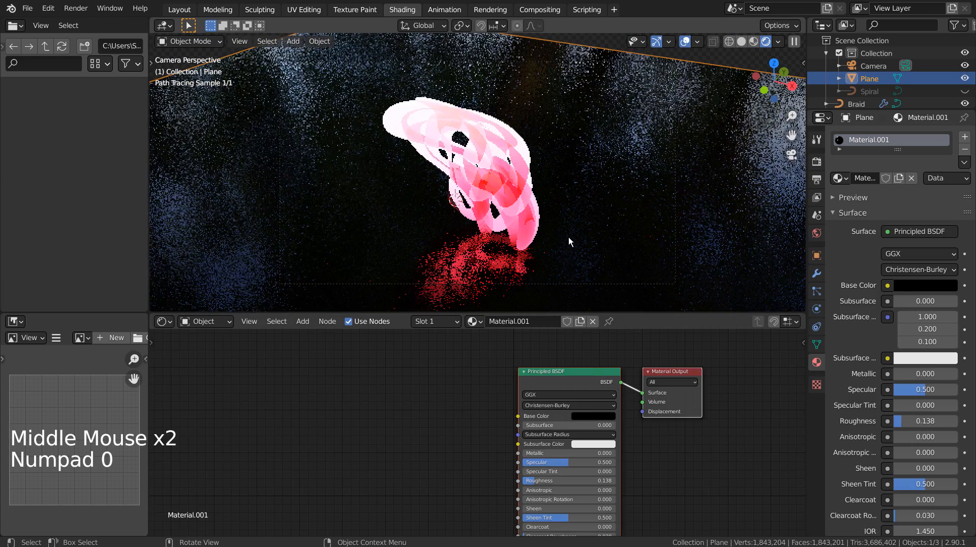
Step: Scale the floor plane very slightly, and refresh the viewport by switching to wireframe and back to rendered shading
{"action": "left_click", "coordinate": [678, 69]}
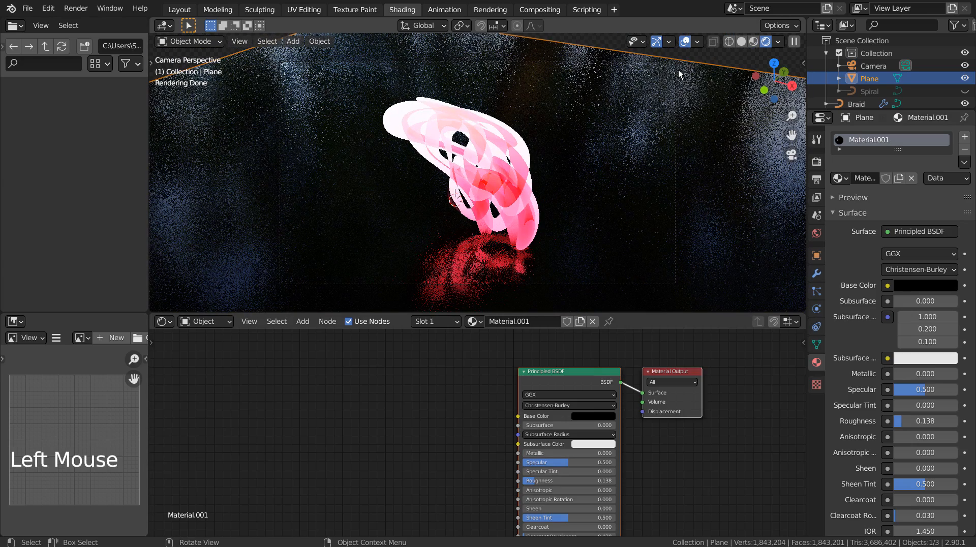
{"action": "key", "text": "s"}
{"action": "left_click", "coordinate": [686, 73]}
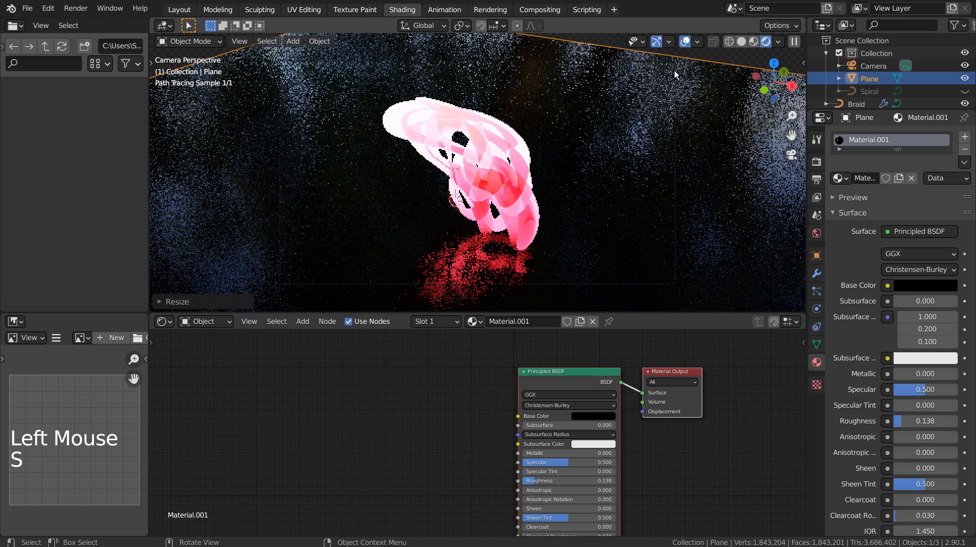
{"action": "left_click", "coordinate": [751, 41]}
{"action": "left_click", "coordinate": [745, 42]}
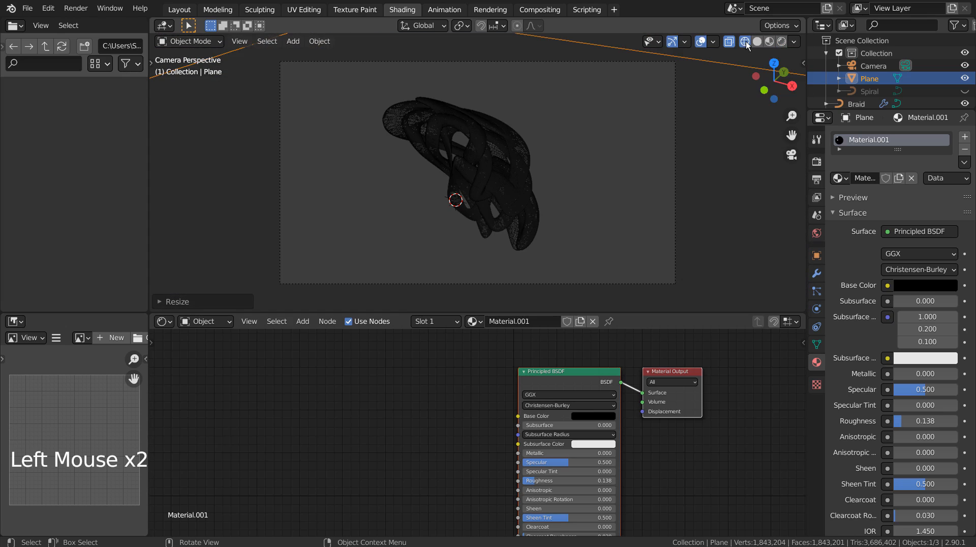
{"action": "left_click", "coordinate": [782, 41]}
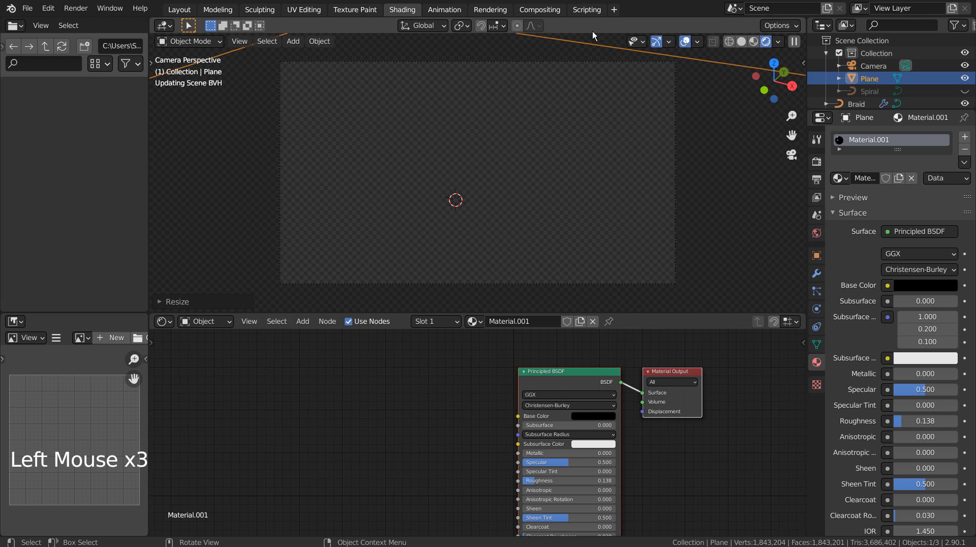
Step: In the Compositing workspace, insert a Glare node between the Denoise and Composite nodes
{"action": "left_click", "coordinate": [536, 10]}
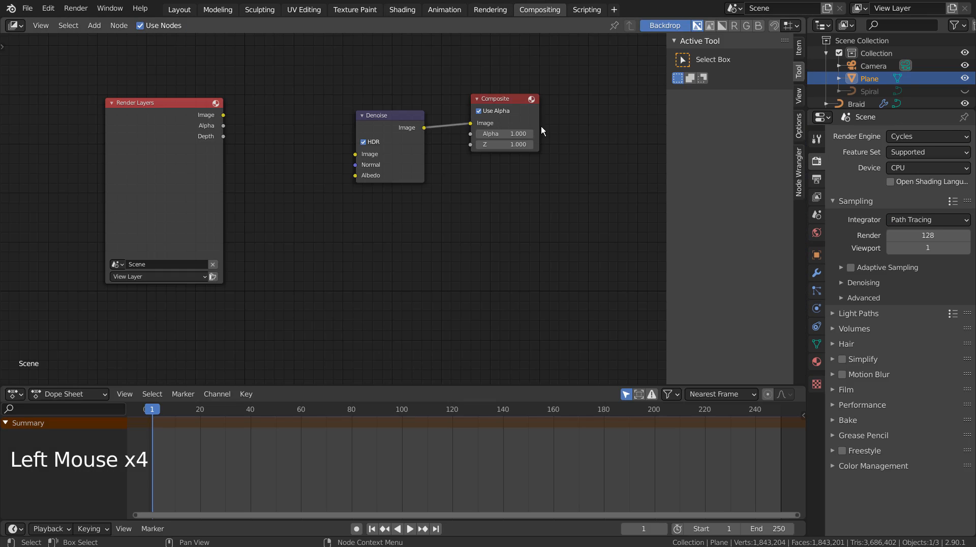
{"action": "key", "text": "shift+a"}
{"action": "type", "text": "g"}
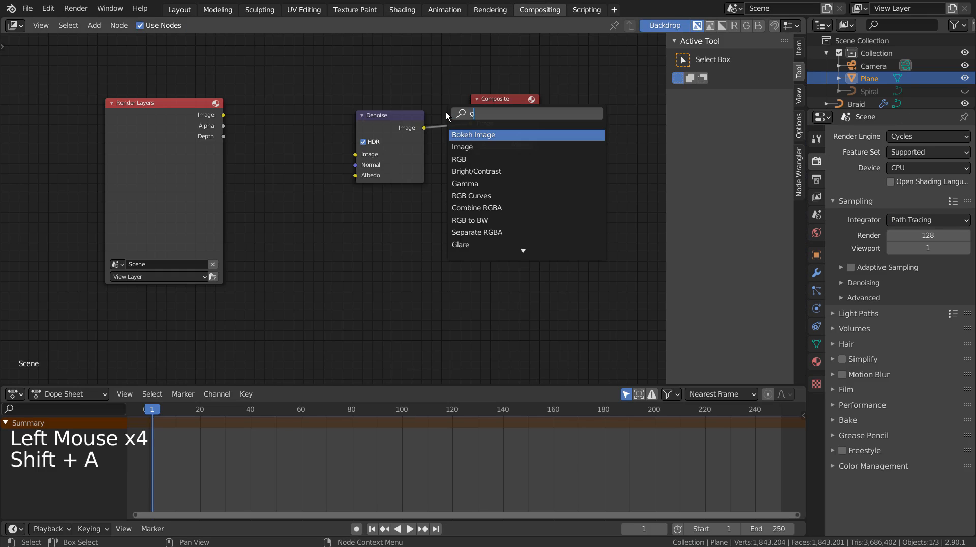
{"action": "type", "text": "l"}
{"action": "key", "text": "BackSpace"}
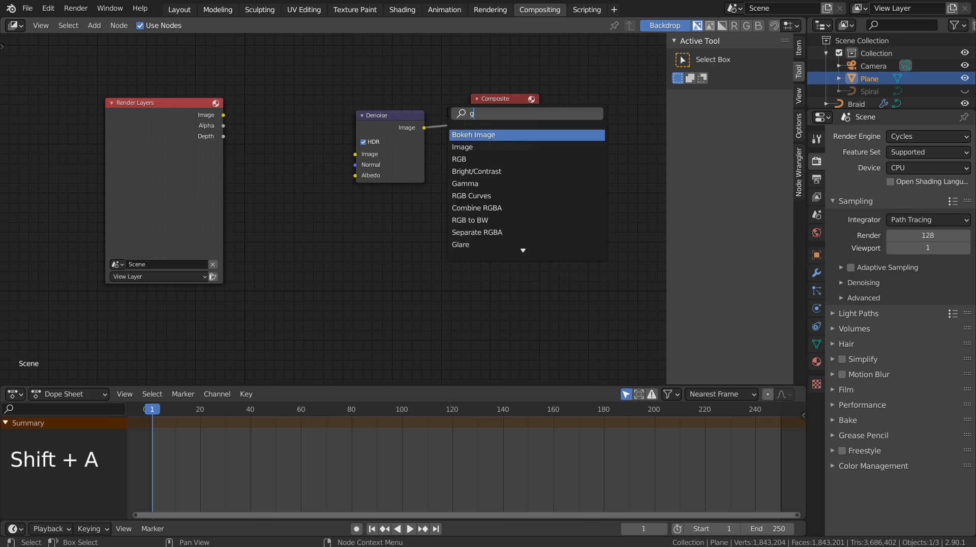
{"action": "type", "text": "lo"}
{"action": "key", "text": "BackSpace"}
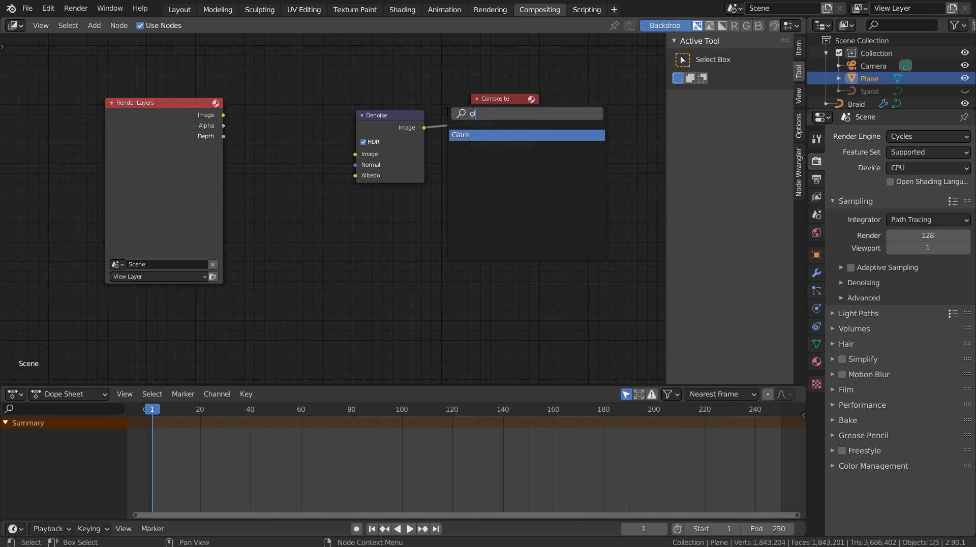
{"action": "key", "text": "Return"}
{"action": "left_click", "coordinate": [501, 158]}
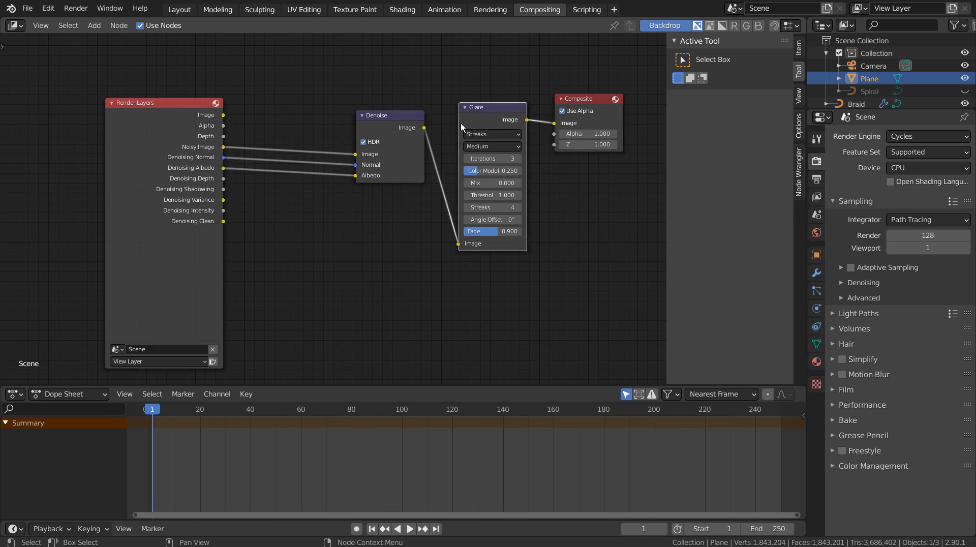
Step: Set the Glare node's type to Fog Glow and its quality to High
{"action": "left_click", "coordinate": [502, 135]}
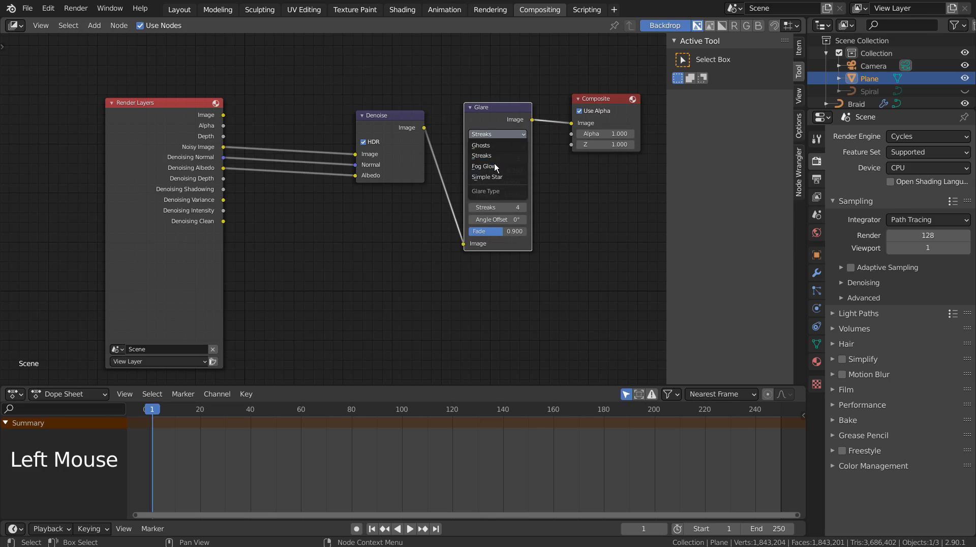
{"action": "left_click", "coordinate": [495, 164]}
{"action": "left_click", "coordinate": [495, 147]}
{"action": "left_click", "coordinate": [496, 154]}
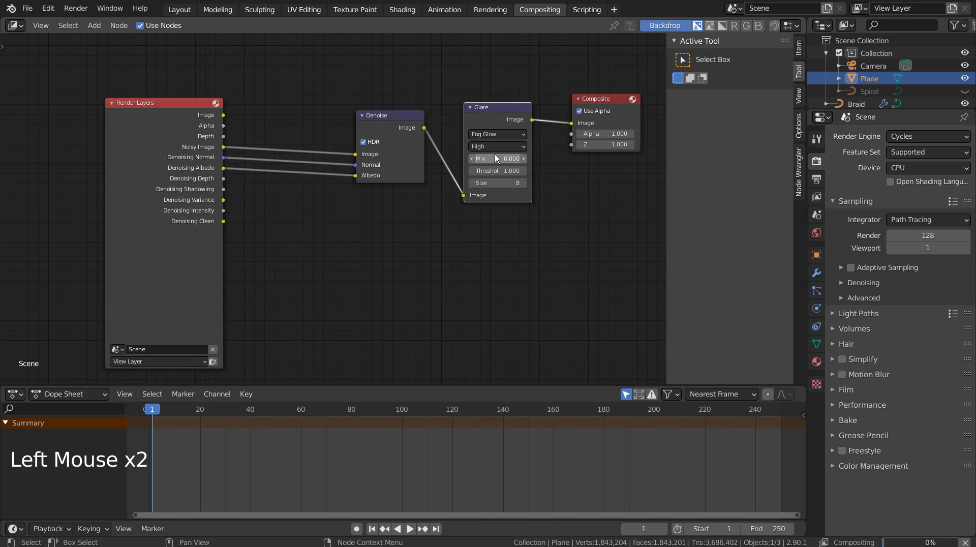
{"action": "key", "text": "ctrl+space"}
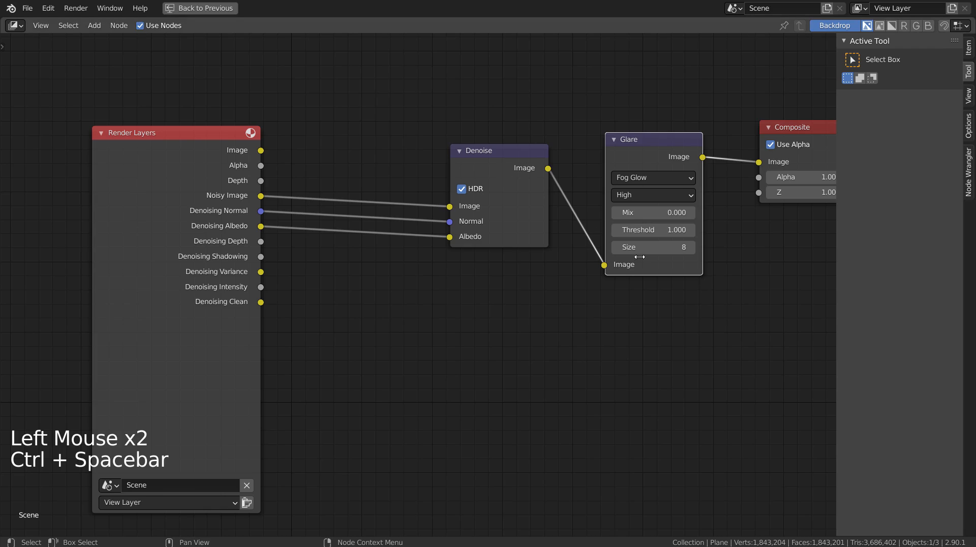
{"action": "middle_click_drag", "start_coordinate": [707, 295], "coordinate": [642, 295], "text": "shift"}
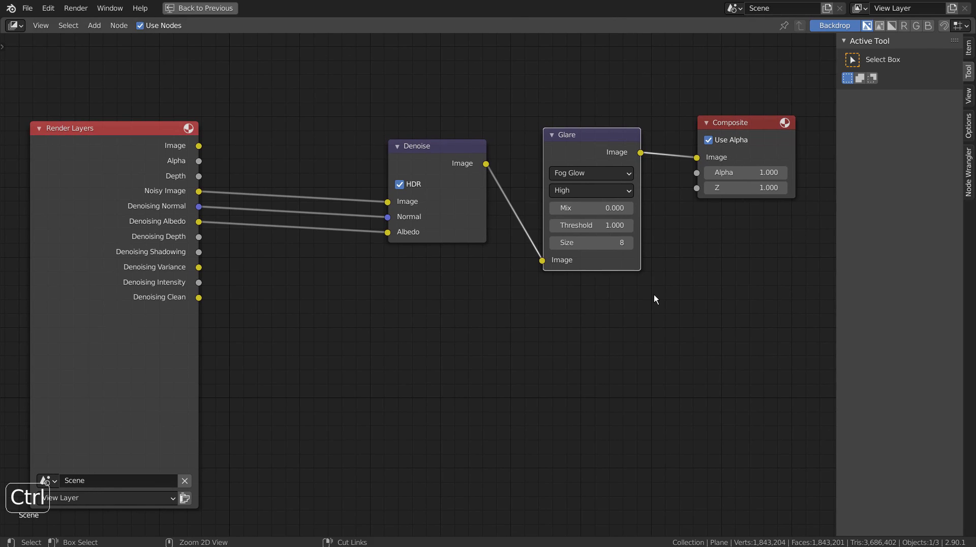
{"action": "key", "text": "ctrl+space"}
Step: In the Layout workspace, expand the braid material's Volume settings and view the scene in rendered shading
{"action": "left_click", "coordinate": [179, 9]}
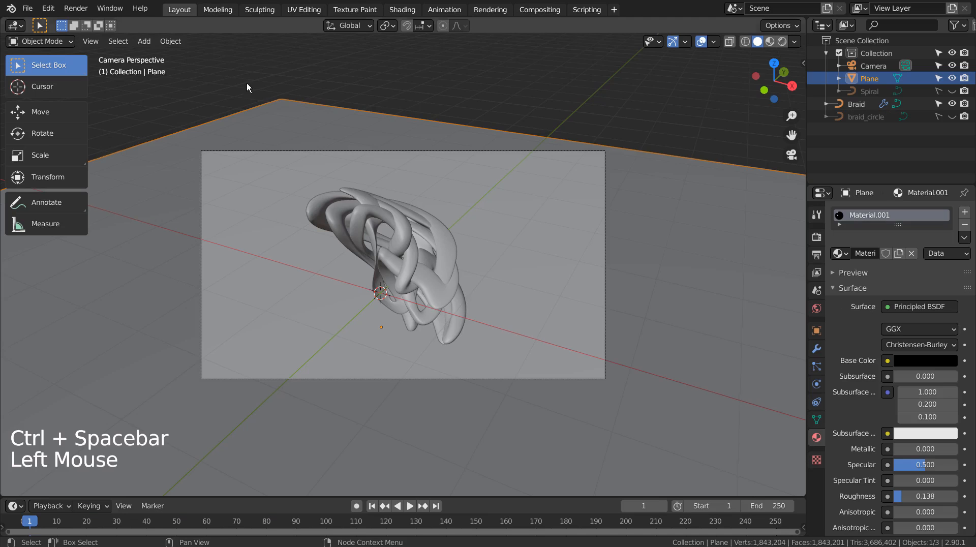
{"action": "left_click", "coordinate": [390, 226]}
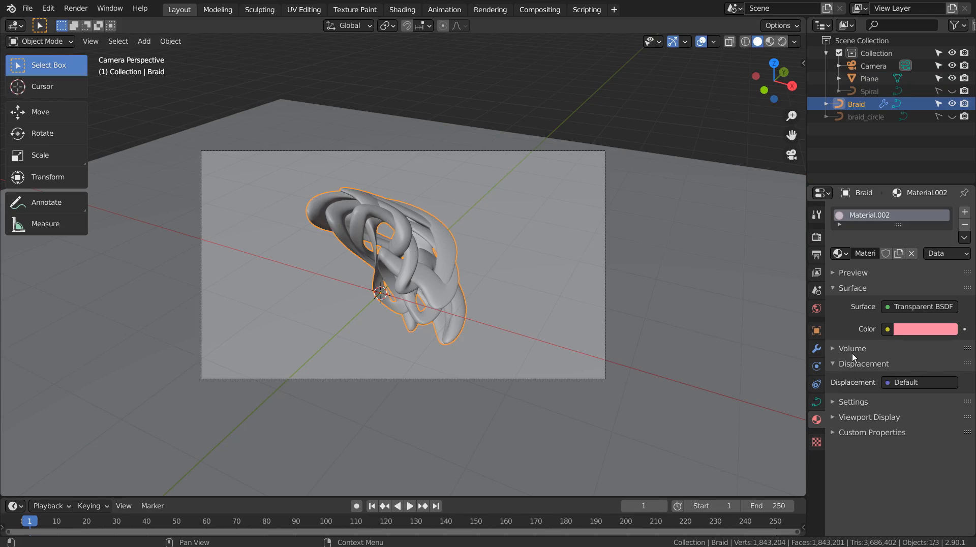
{"action": "left_click", "coordinate": [834, 349]}
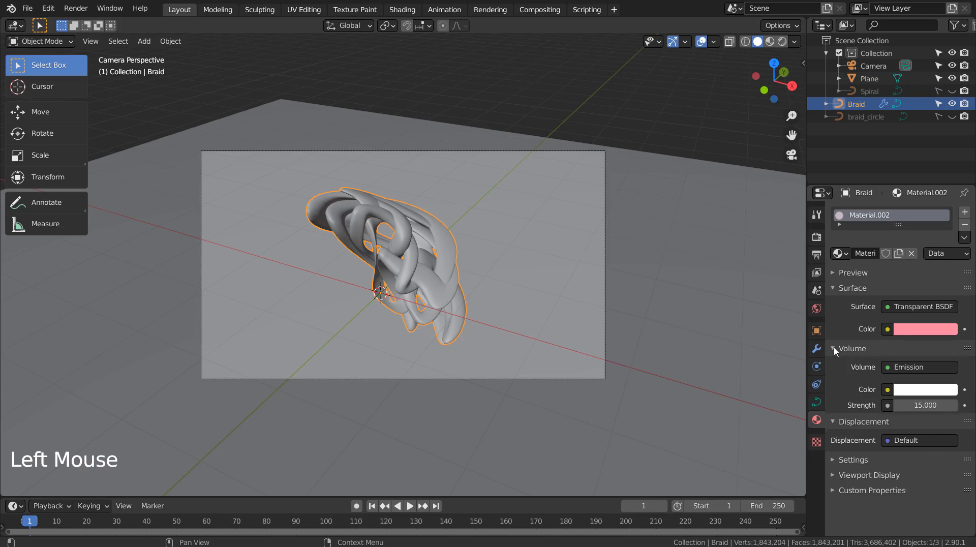
{"action": "left_click", "coordinate": [772, 43]}
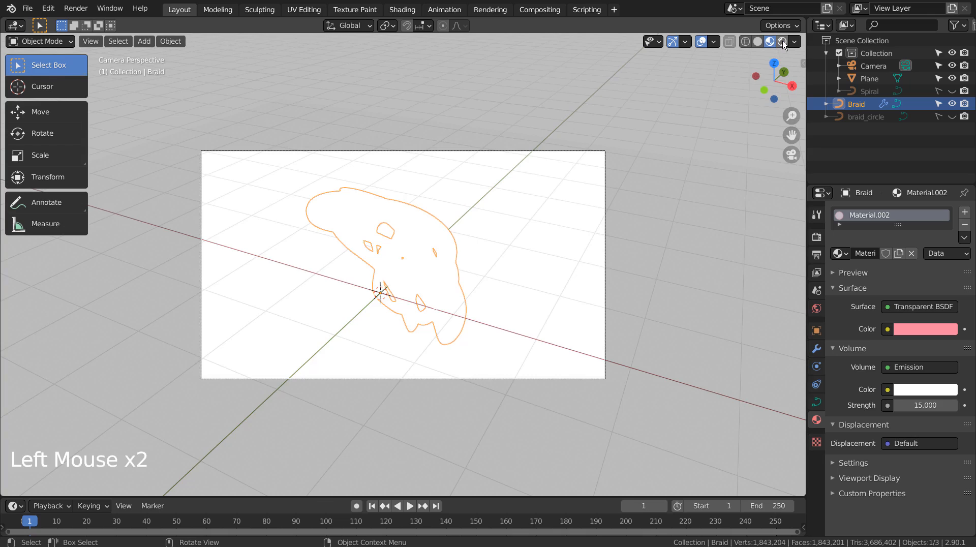
{"action": "left_click", "coordinate": [782, 42]}
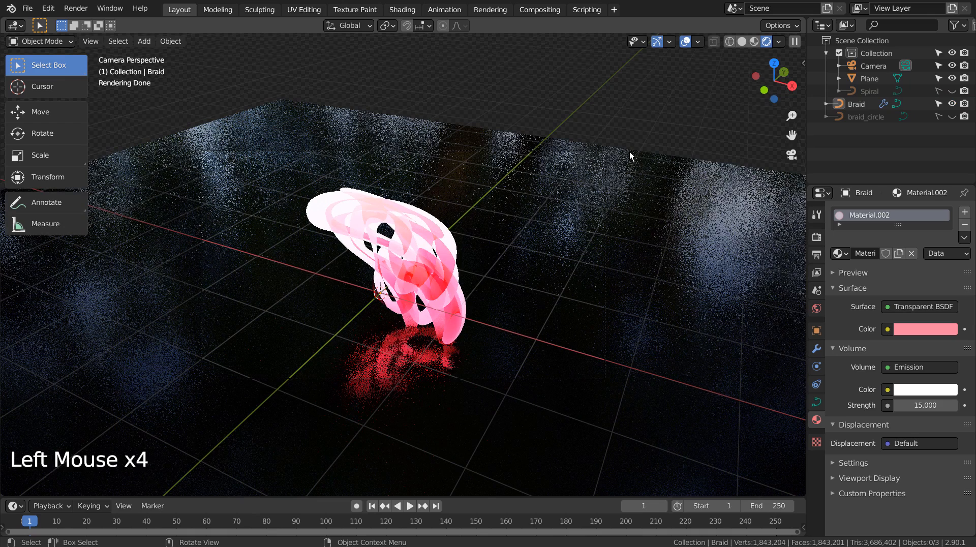
Step: Select the braid and view it from the top in solid shading
{"action": "left_click", "coordinate": [443, 288]}
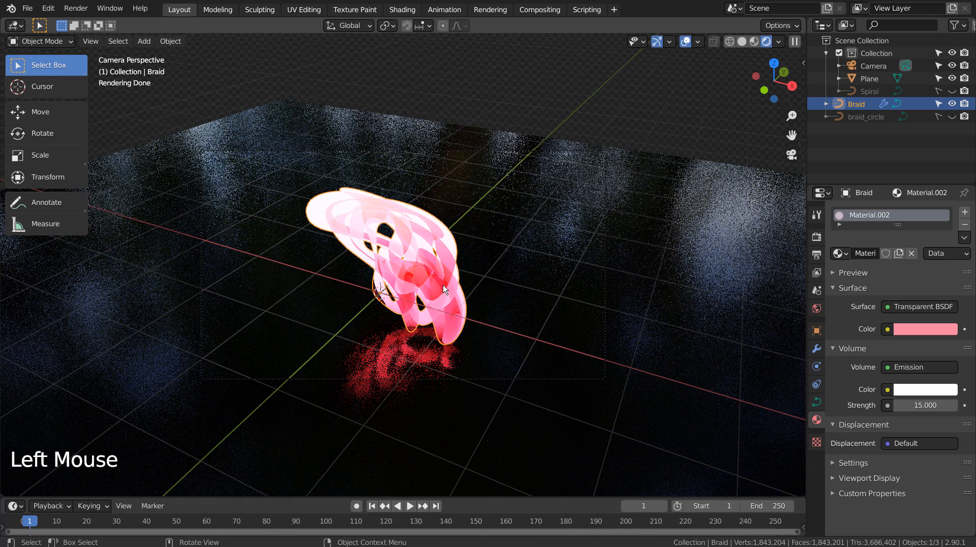
{"action": "key", "text": "KP_7"}
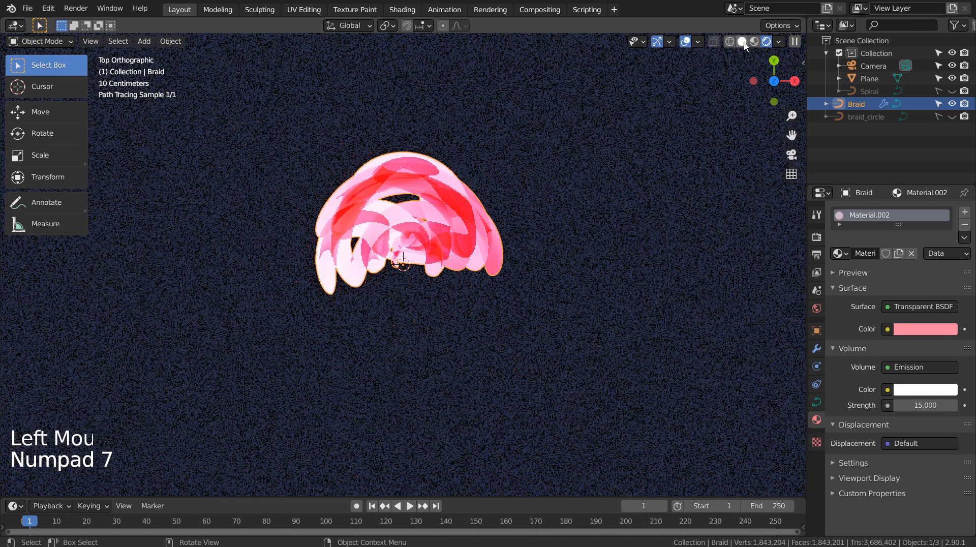
{"action": "left_click", "coordinate": [743, 43]}
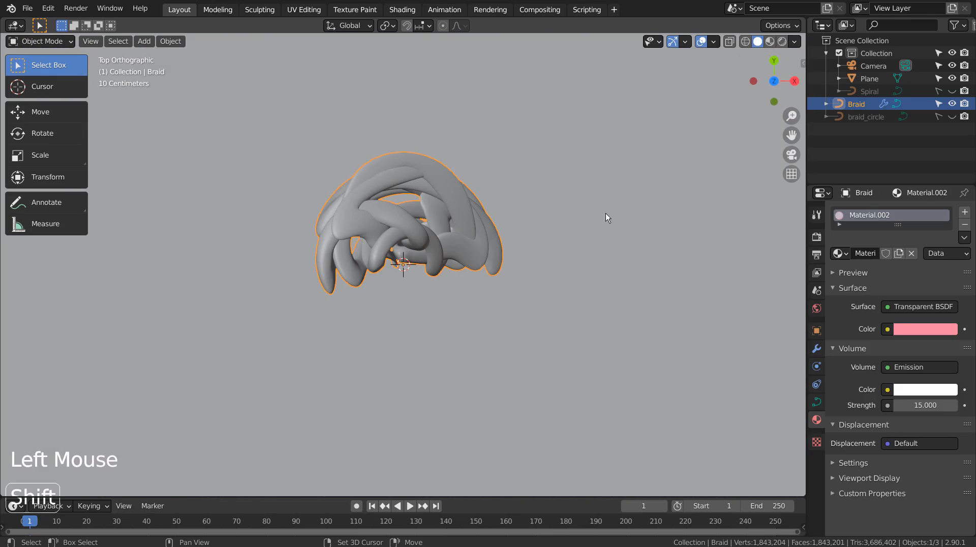
Step: Try duplicating the braid and rotating the copy by -318° about the view's Z axis, and undo it
{"action": "key", "text": "shift+d"}
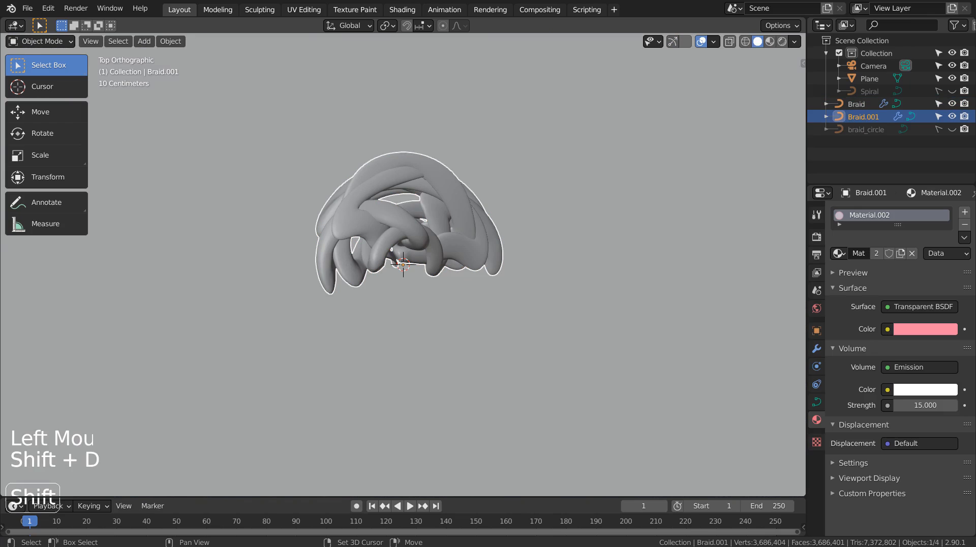
{"action": "key", "text": "r"}
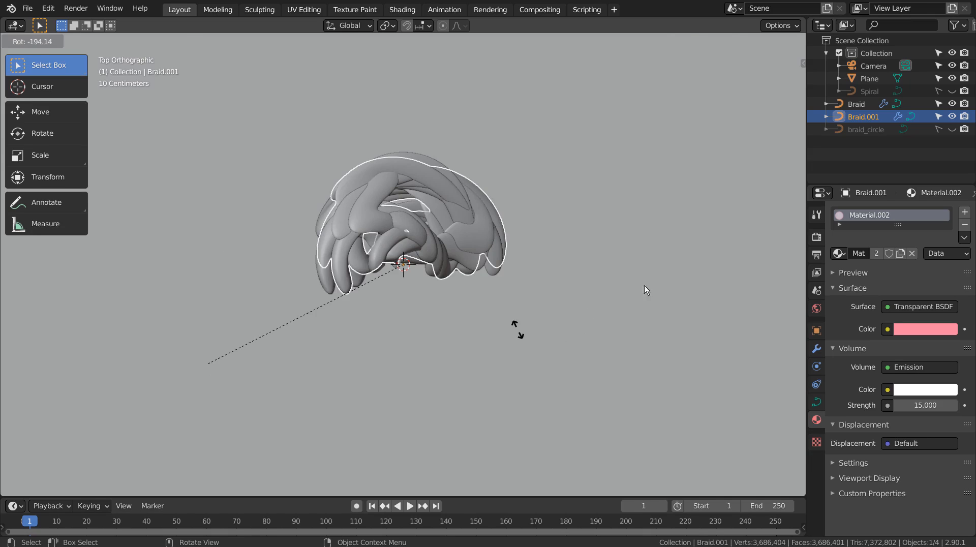
{"action": "left_click", "coordinate": [629, 292]}
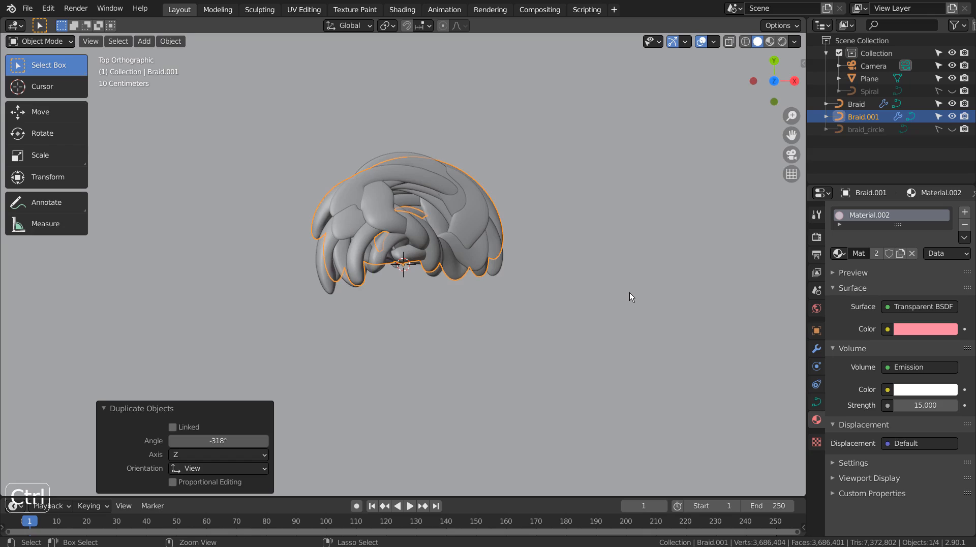
{"action": "key", "text": "ctrl+z"}
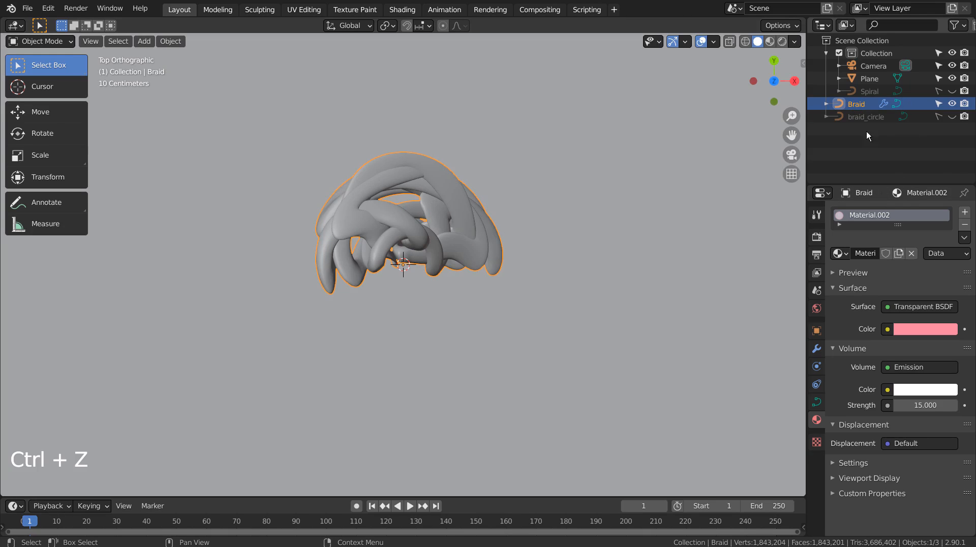
Step: Duplicate the braid in place and show the copy's modifier settings
{"action": "key", "text": "shift"}
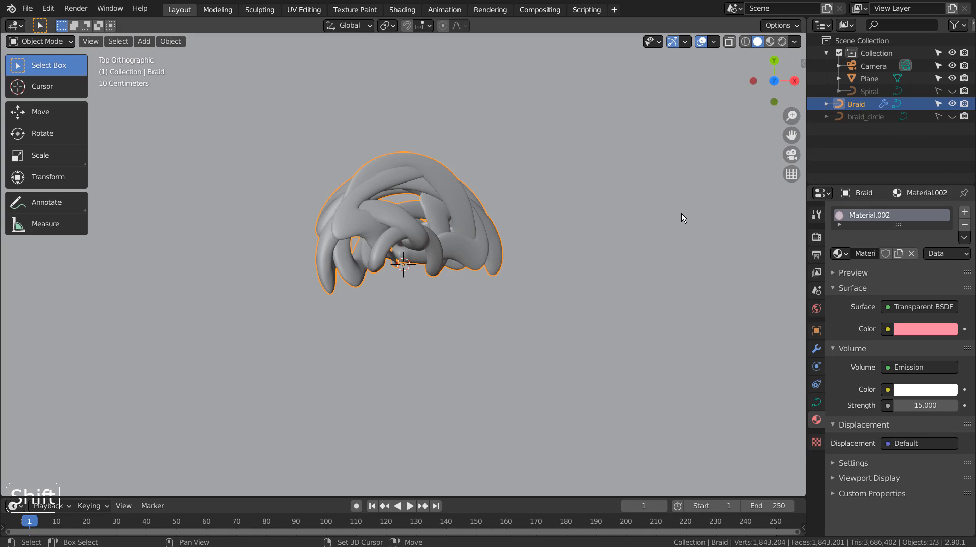
{"action": "key", "text": "shift+d"}
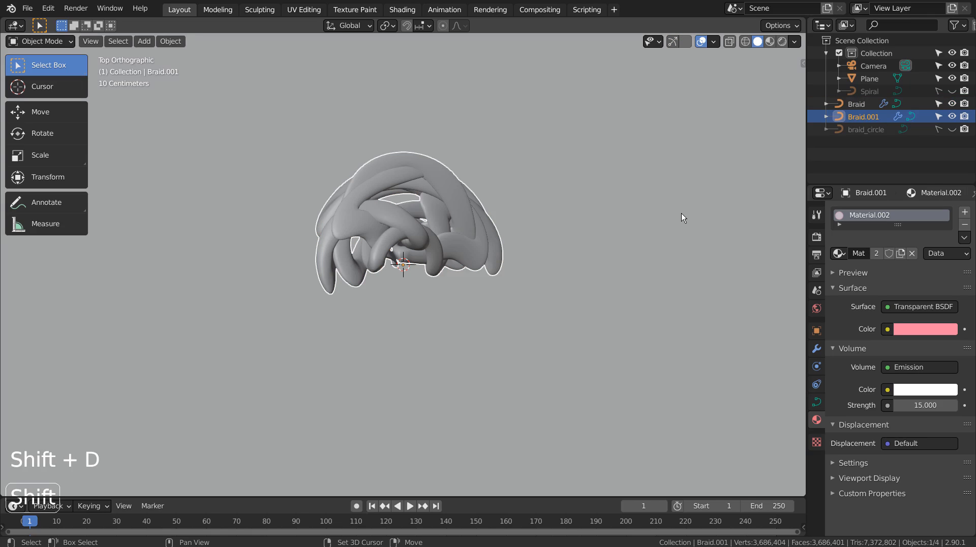
{"action": "left_click", "coordinate": [795, 261]}
{"action": "left_click", "coordinate": [817, 348]}
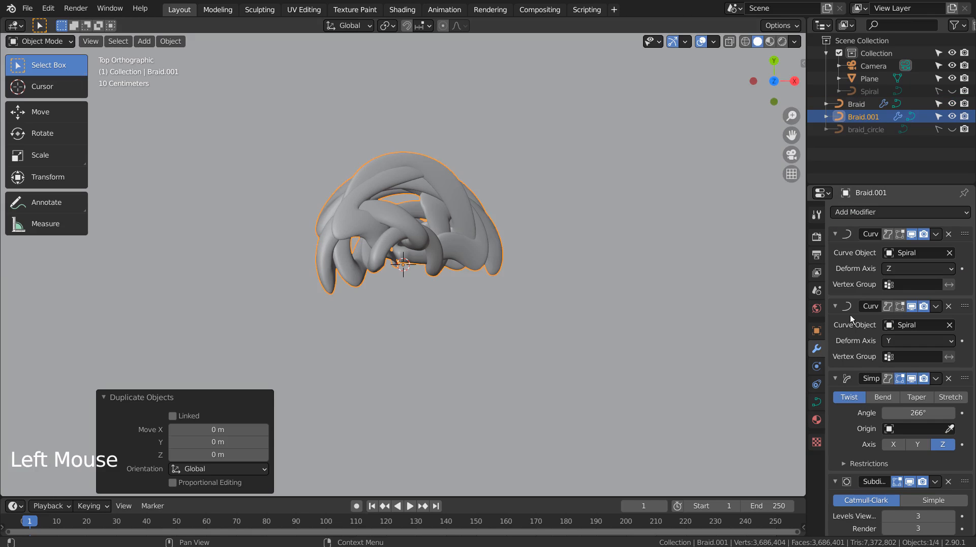
Step: Apply the two Curve modifiers and the Simple Deform modifier on the braid copy, and convert the copy to a mesh
{"action": "key", "text": "ctrl+a"}
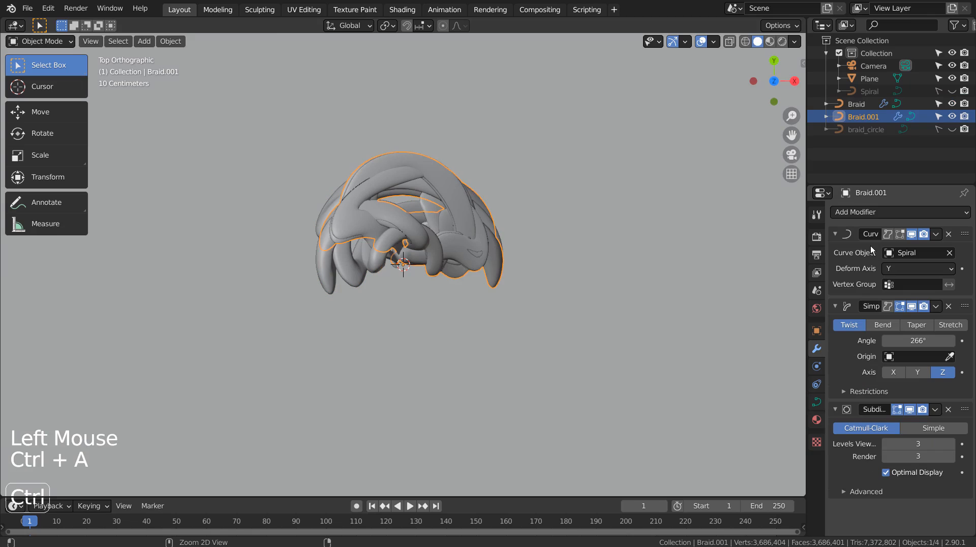
{"action": "key", "text": "ctrl+a"}
{"action": "key", "text": "ctrl+a"}
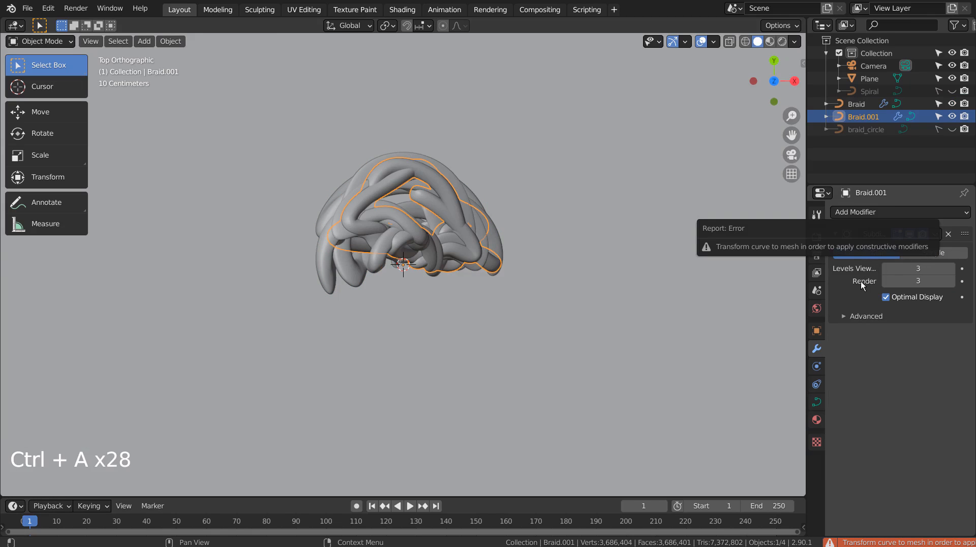
{"action": "key", "text": "ctrl+a"}
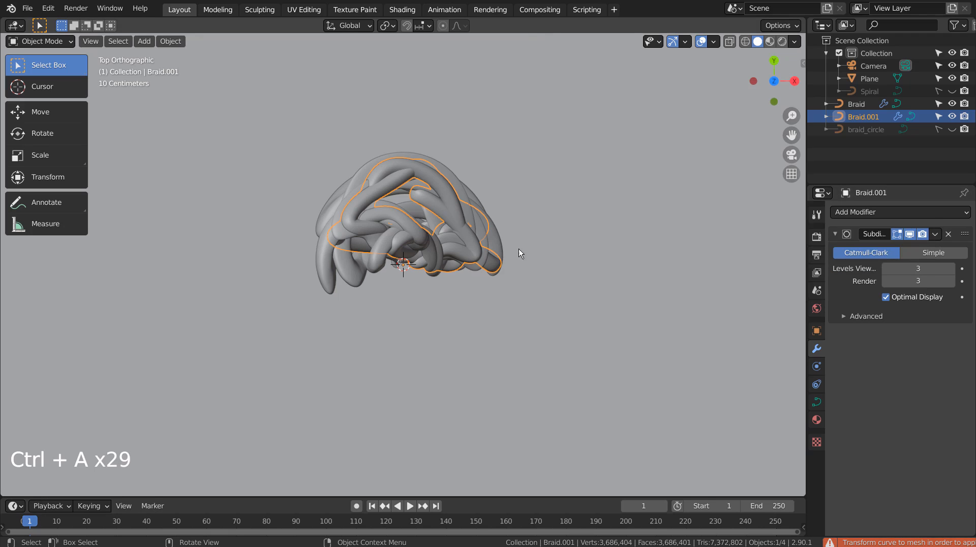
{"action": "right_click", "coordinate": [462, 234]}
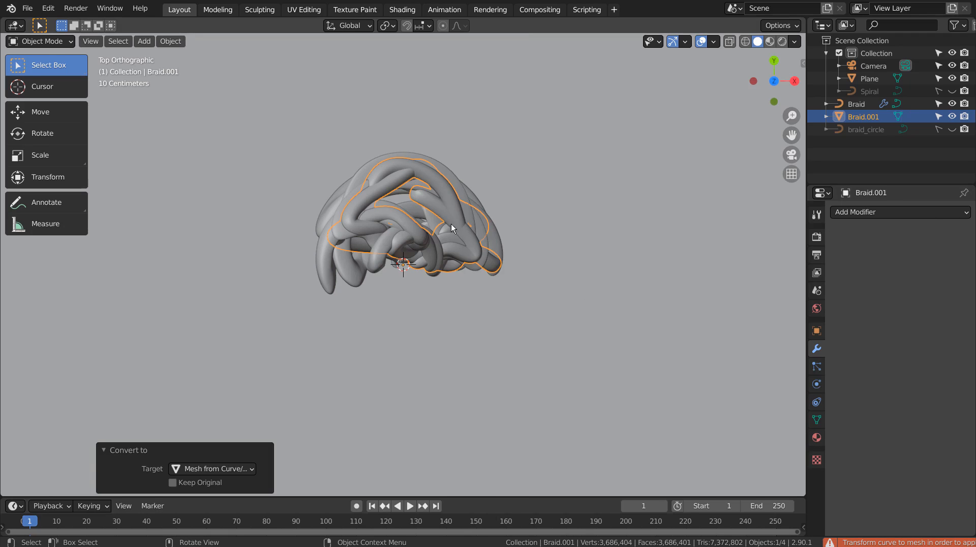
Step: In front view, rotate the braid copy by about -53.3° and move it about -1.14 m in X and -0.43 m in Z
{"action": "middle_click_drag", "start_coordinate": [511, 291], "coordinate": [486, 168]}
{"action": "middle_click", "coordinate": [486, 168]}
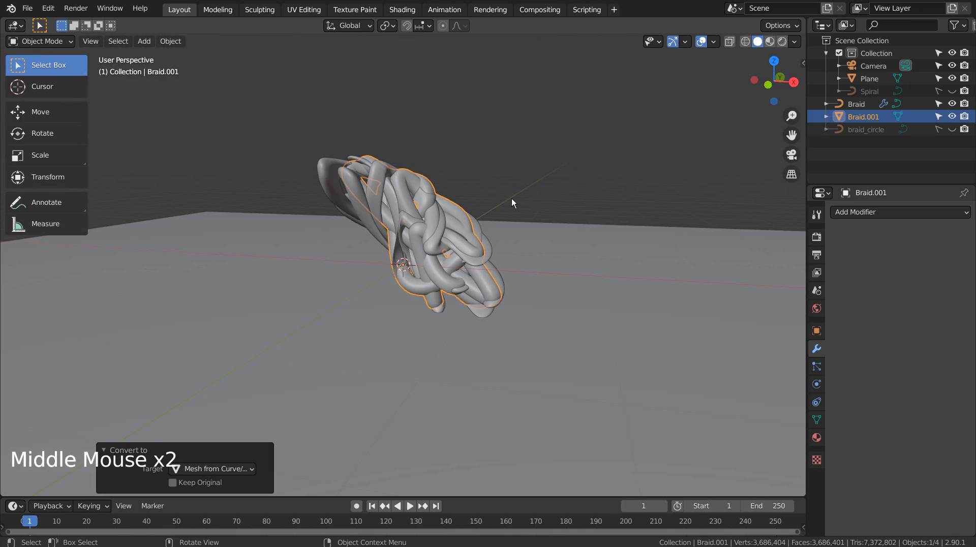
{"action": "key", "text": "KP_1"}
{"action": "key", "text": "r"}
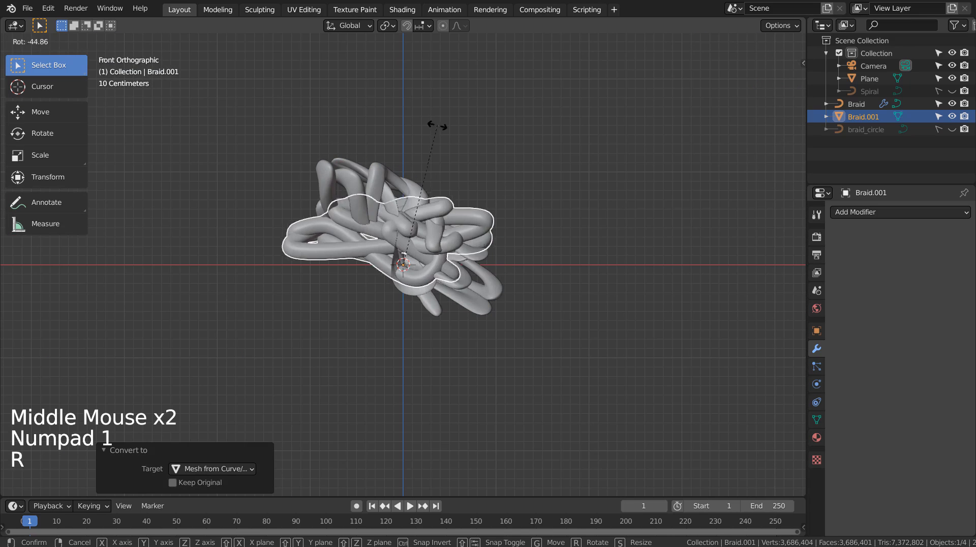
{"action": "left_click", "coordinate": [409, 118]}
{"action": "key", "text": "g"}
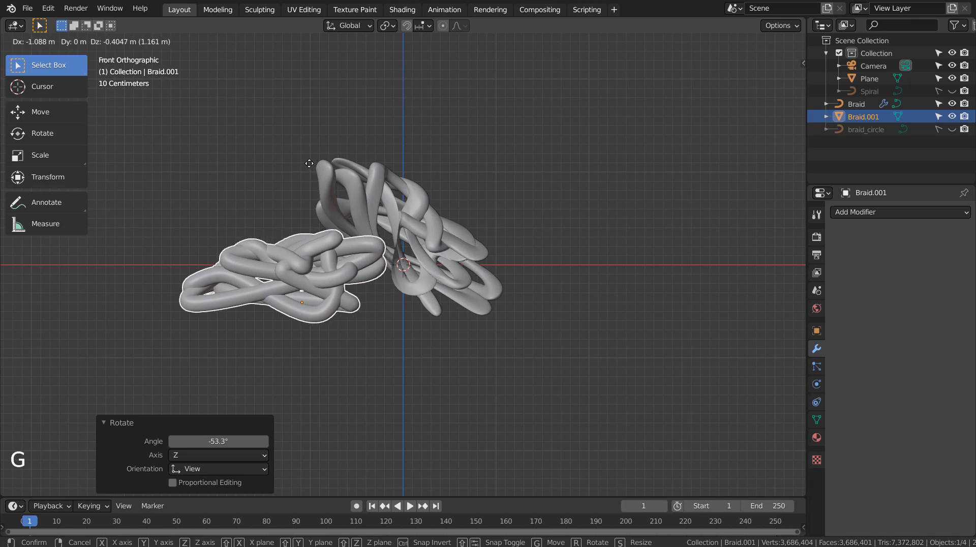
{"action": "left_click", "coordinate": [307, 163]}
Step: Fine-tune the copy in front view: rotate it about -3.89°, raise it about 0.098 m along Z, and rotate it about -2.13°
{"action": "key", "text": "r"}
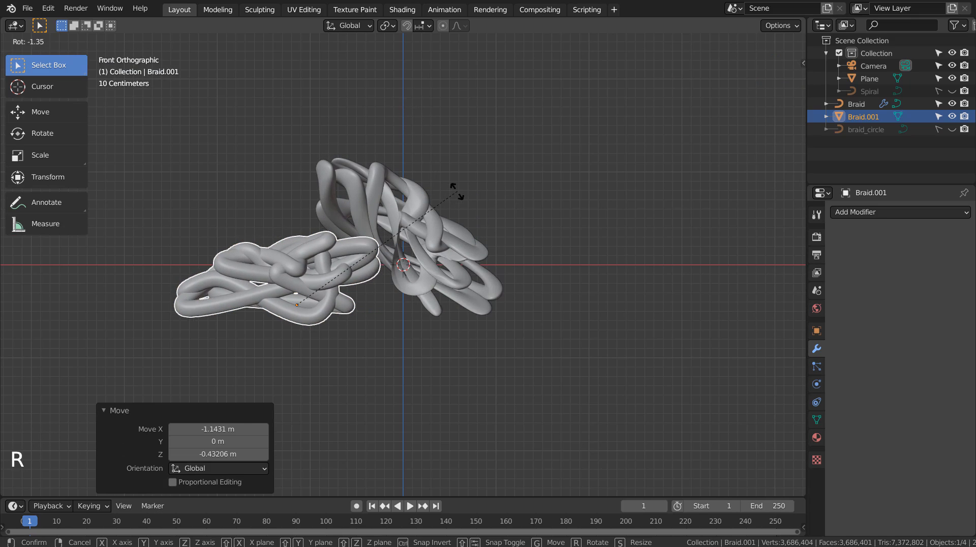
{"action": "left_click", "coordinate": [452, 182]}
{"action": "key", "text": "g"}
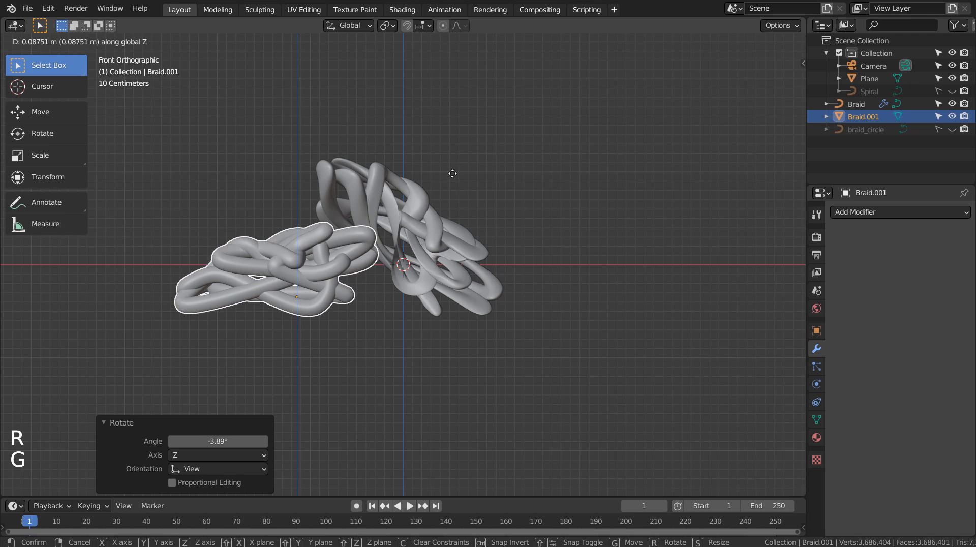
{"action": "left_click", "coordinate": [453, 174]}
{"action": "key", "text": "r"}
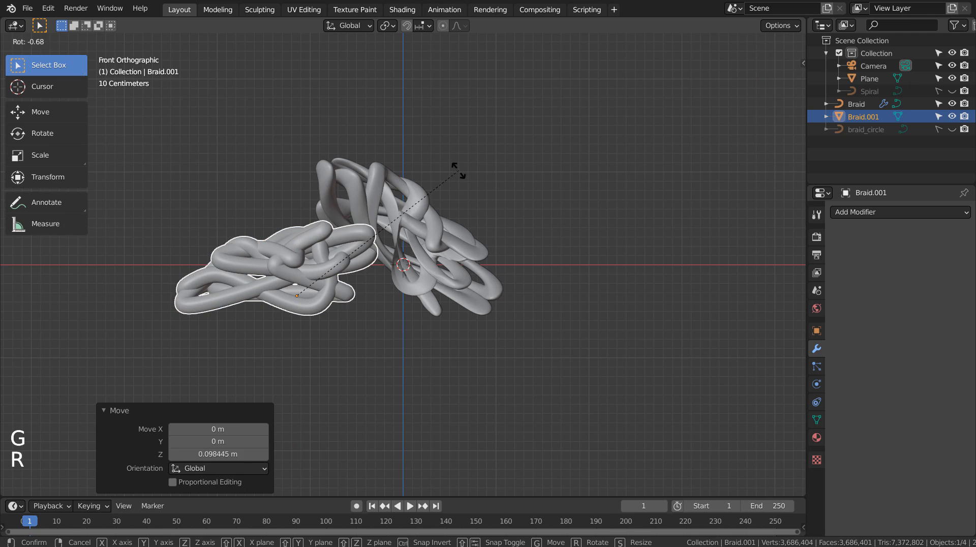
{"action": "left_click", "coordinate": [456, 166]}
Step: Rotate the braid copy by about -147° in top view
{"action": "key", "text": "KP_0"}
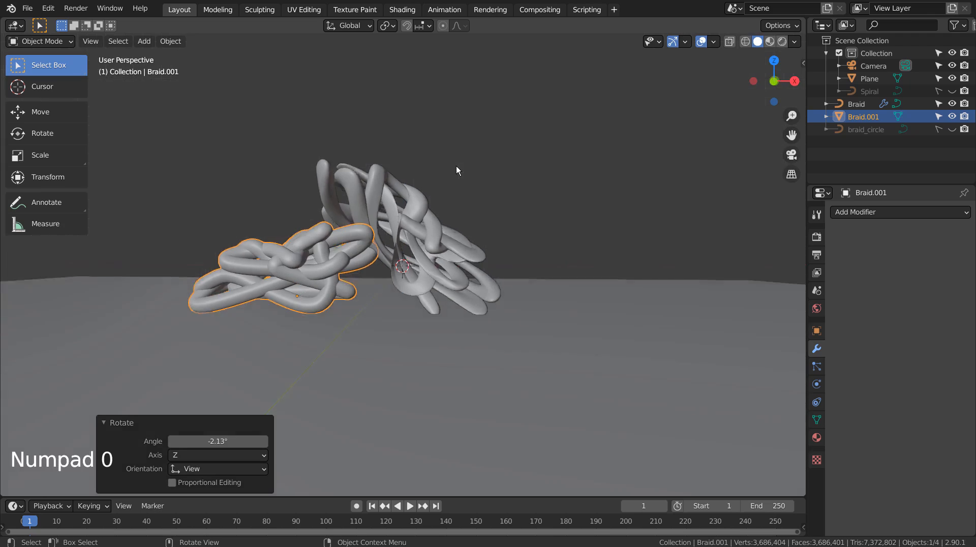
{"action": "key", "text": "KP_7"}
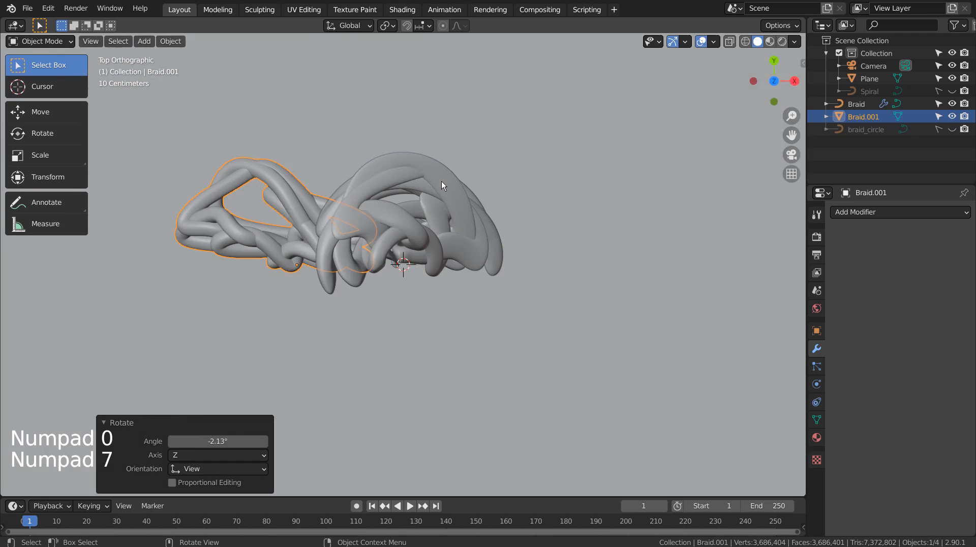
{"action": "key", "text": "r"}
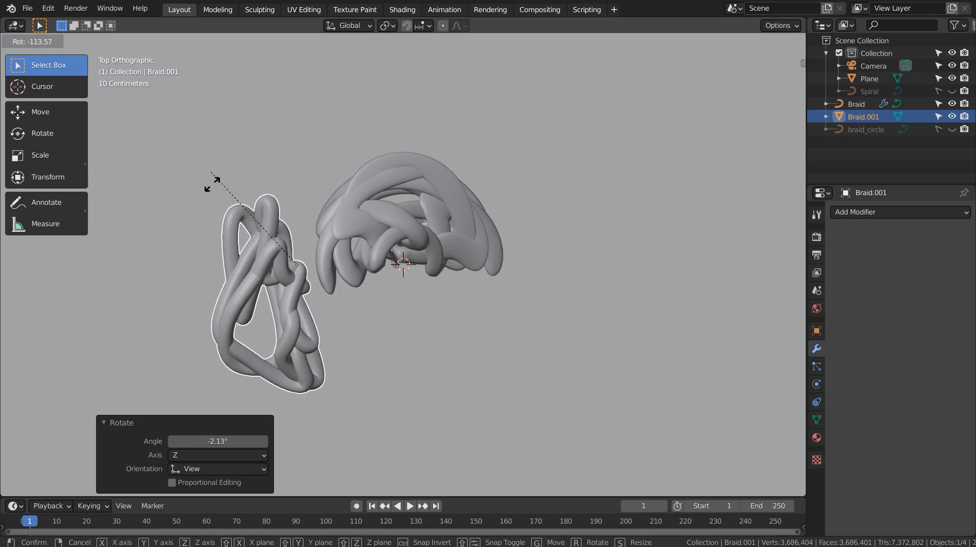
{"action": "left_click", "coordinate": [217, 245]}
Step: Reframe the camera with walk navigation so that both braids sit near the centre of the frame
{"action": "key", "text": "KP_0"}
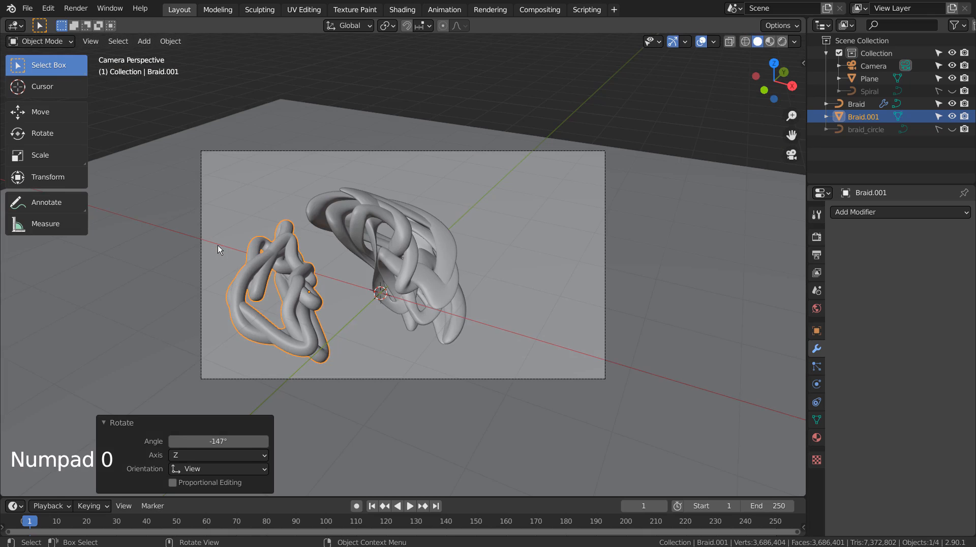
{"action": "key", "text": "shift+grave"}
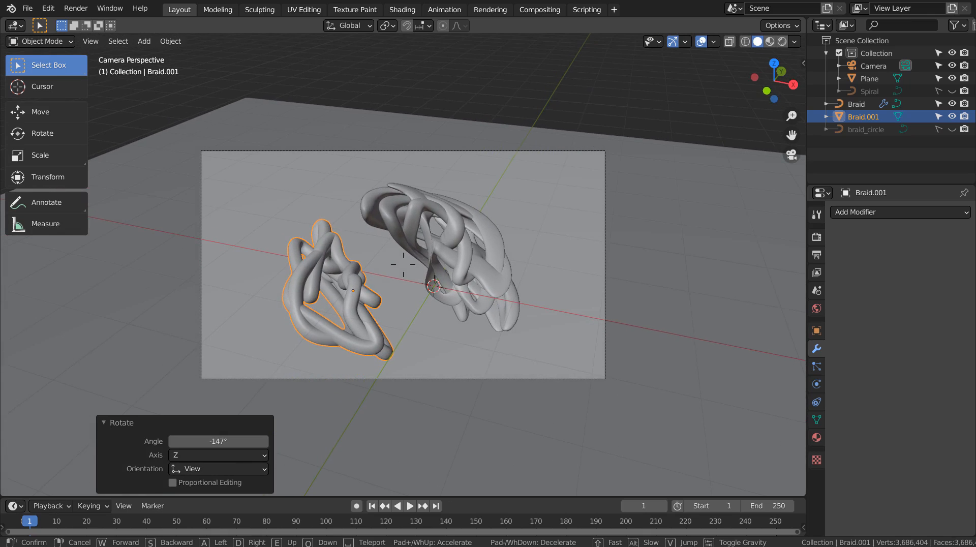
{"action": "left_click", "coordinate": [404, 265]}
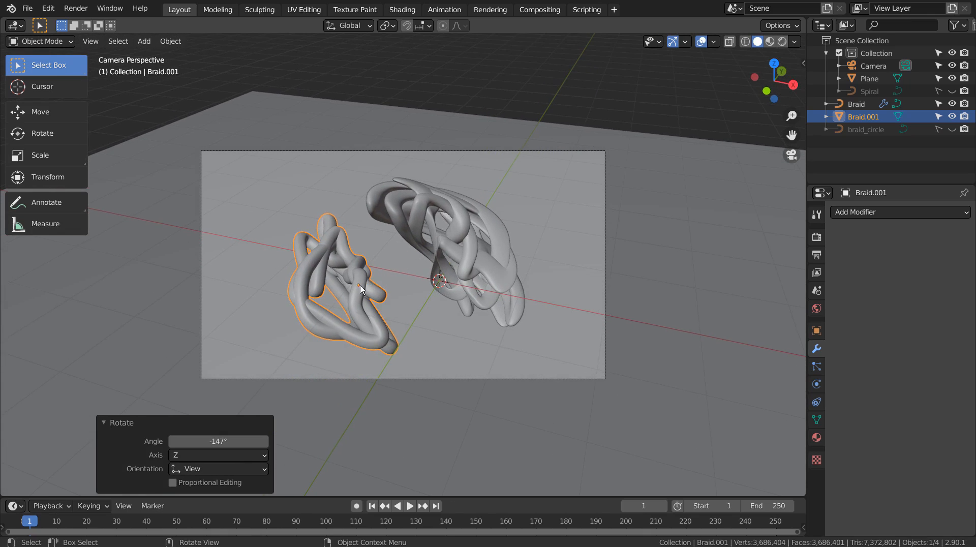
Step: Show the scene in rendered shading and open the material settings of the braid copy
{"action": "left_click", "coordinate": [780, 43]}
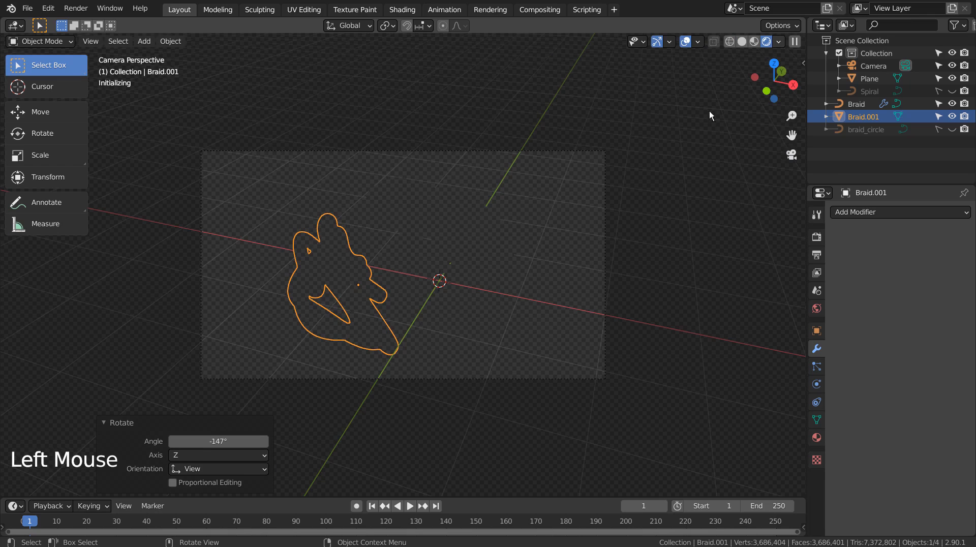
{"action": "double_click", "coordinate": [653, 80]}
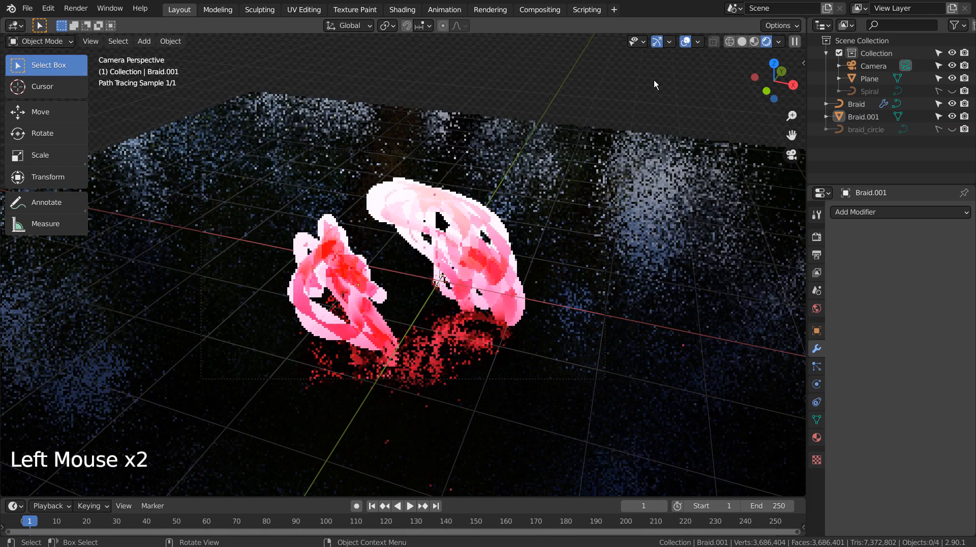
{"action": "left_click", "coordinate": [355, 283]}
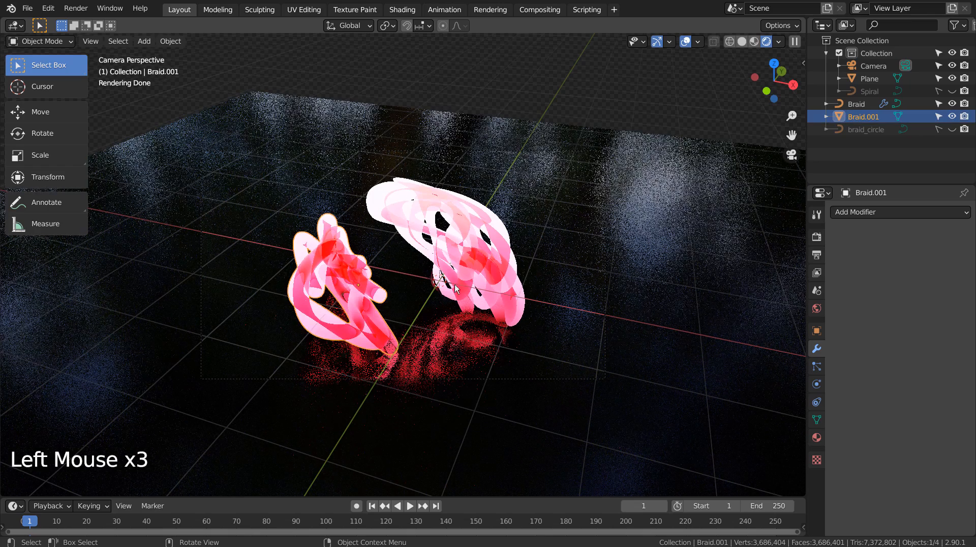
{"action": "left_click", "coordinate": [819, 439]}
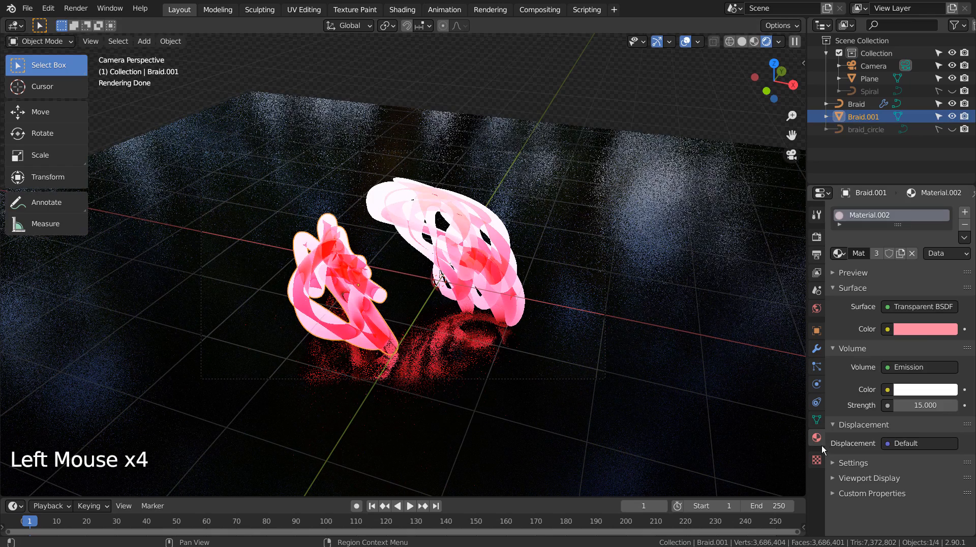
Step: Try changing the surface color of the material shared by both braids to light green, and undo it
{"action": "left_click", "coordinate": [924, 333]}
{"action": "left_click", "coordinate": [880, 177]}
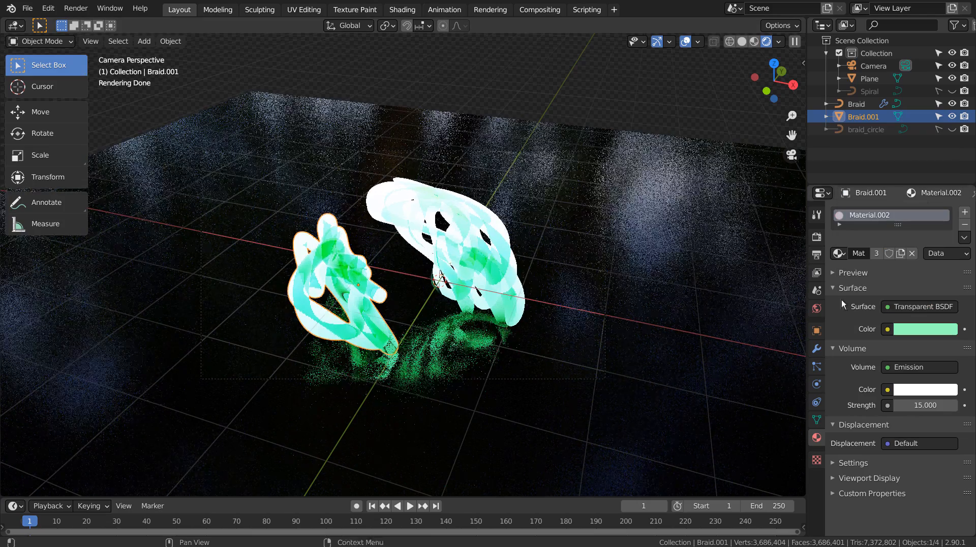
{"action": "key", "text": "ctrl+z"}
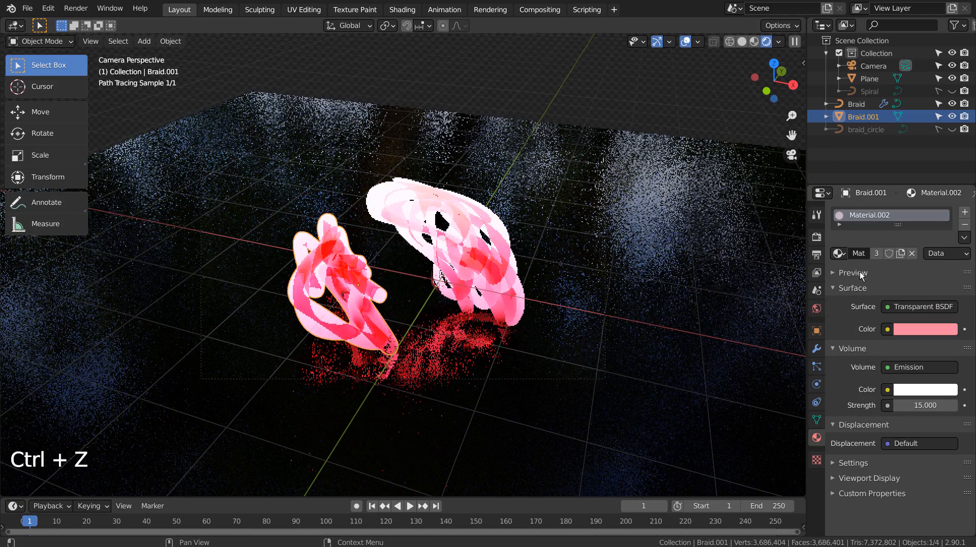
Step: Make the copy's material single-user and set its Transparent BSDF color to light blue
{"action": "left_click", "coordinate": [879, 251]}
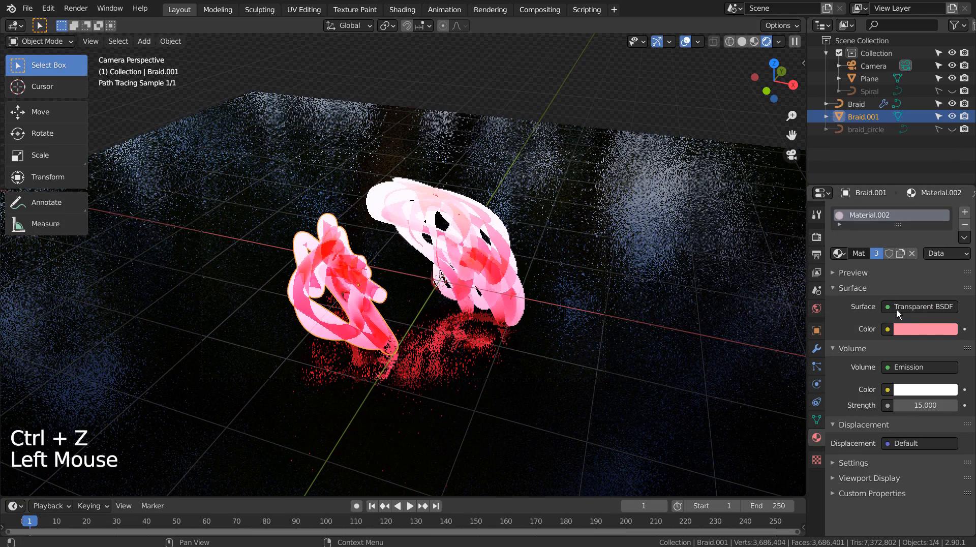
{"action": "left_click", "coordinate": [928, 328]}
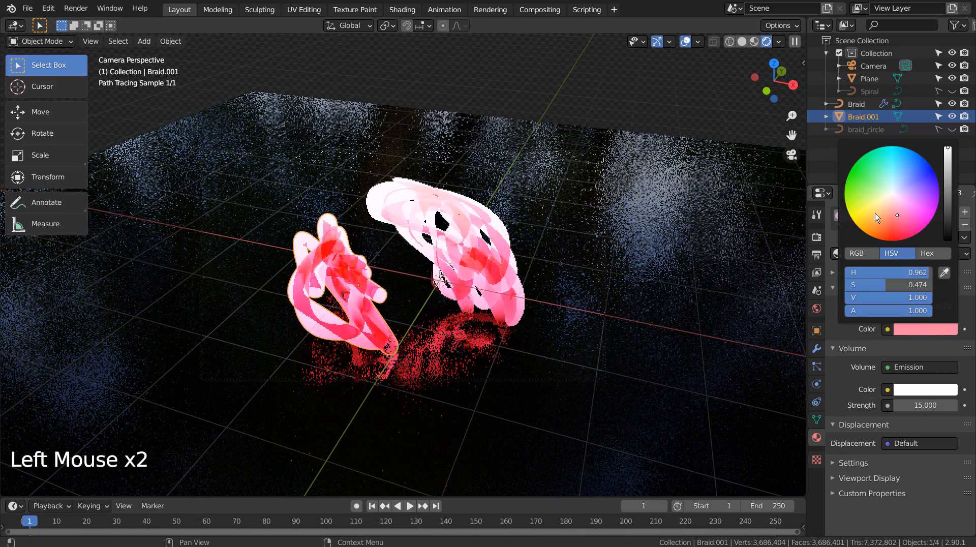
{"action": "left_click", "coordinate": [860, 212]}
{"action": "left_click", "coordinate": [869, 183]}
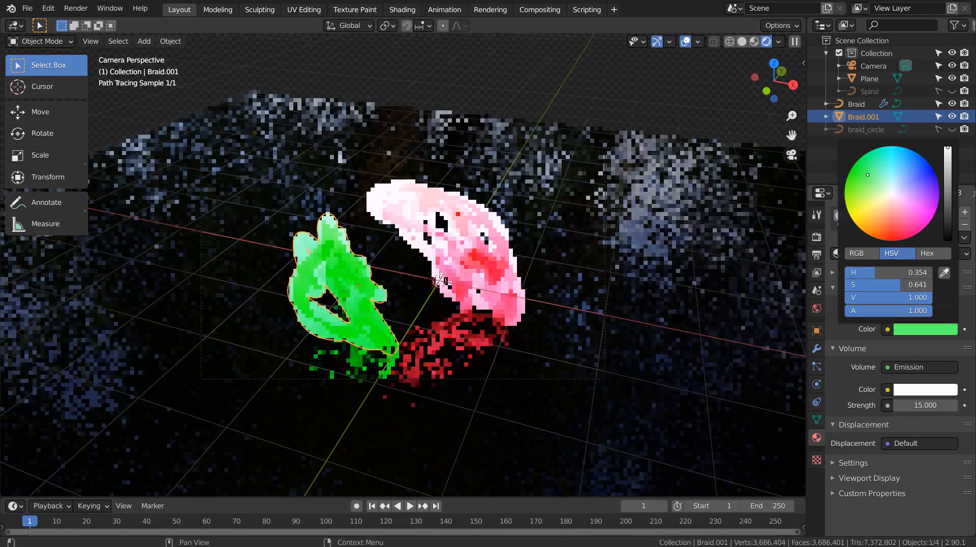
{"action": "left_click", "coordinate": [892, 191]}
{"action": "left_click", "coordinate": [900, 172]}
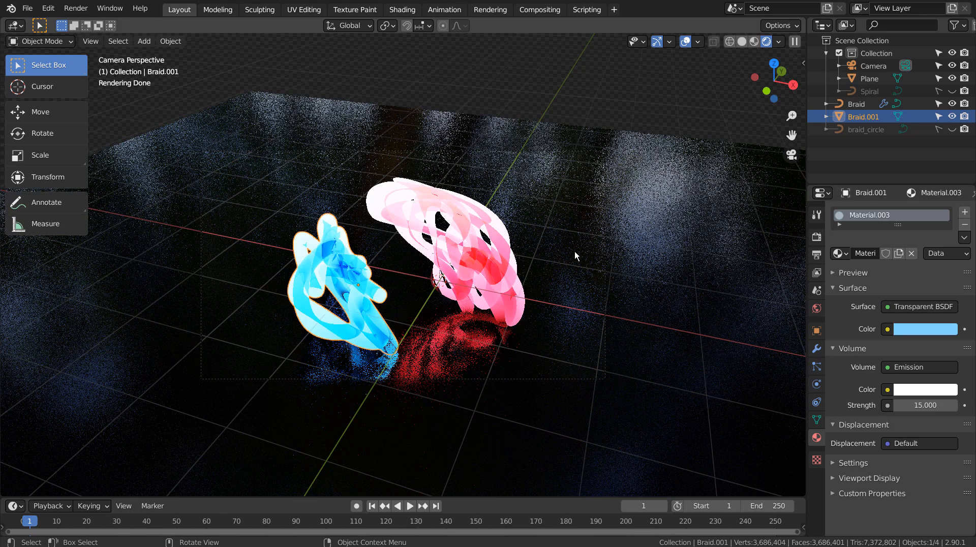
Step: Set the volume Emission strength of the original pink braid's material to 5
{"action": "left_click", "coordinate": [501, 238]}
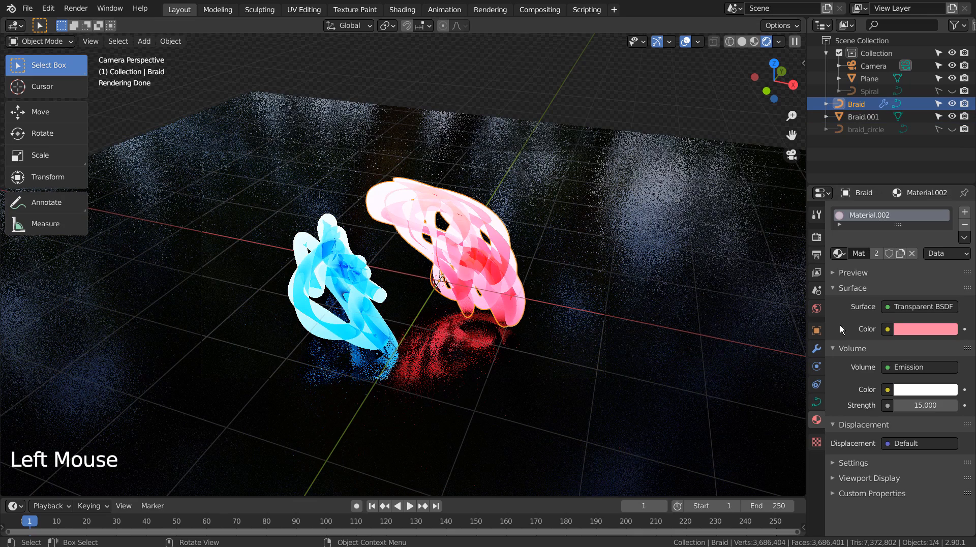
{"action": "left_click", "coordinate": [916, 404]}
{"action": "type", "text": "4"}
{"action": "key", "text": "Return"}
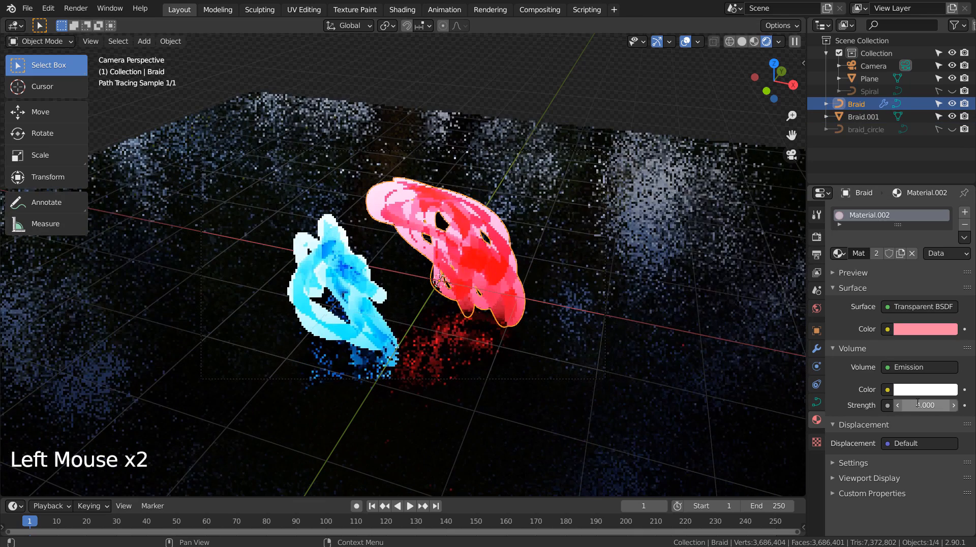
{"action": "left_click", "coordinate": [916, 403]}
{"action": "type", "text": "5"}
{"action": "key", "text": "Return"}
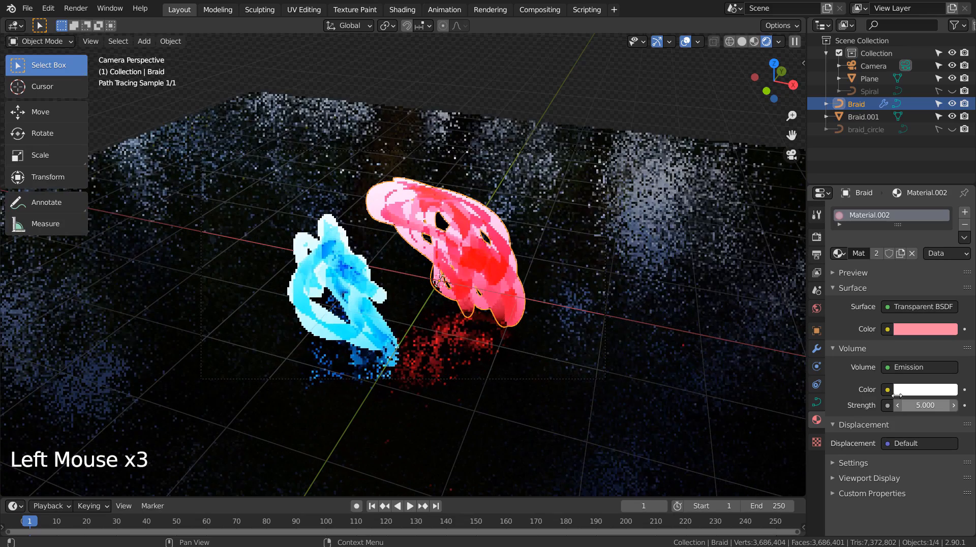
Step: Set the volume Emission strength of the blue braid copy's material to 5
{"action": "left_click", "coordinate": [384, 303]}
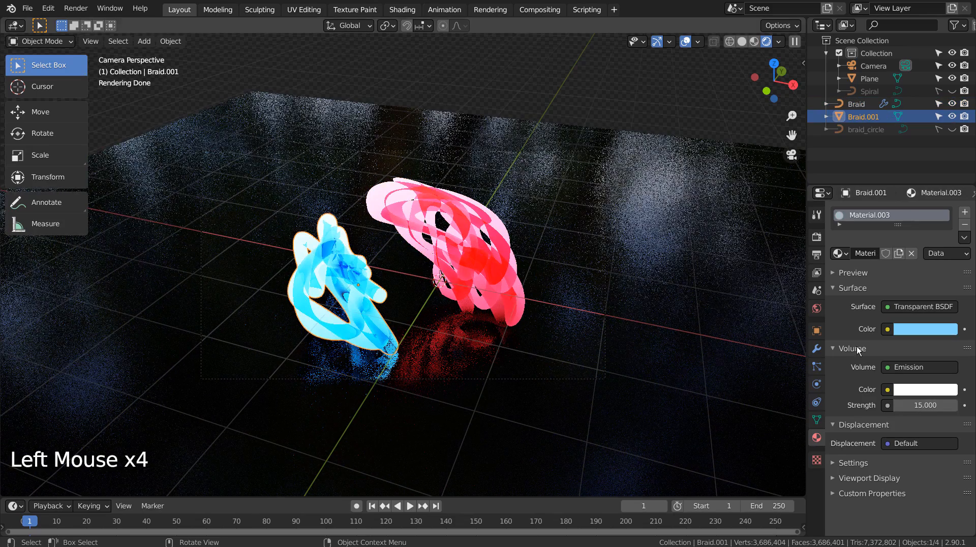
{"action": "left_click", "coordinate": [916, 404]}
{"action": "type", "text": "5"}
{"action": "key", "text": "Return"}
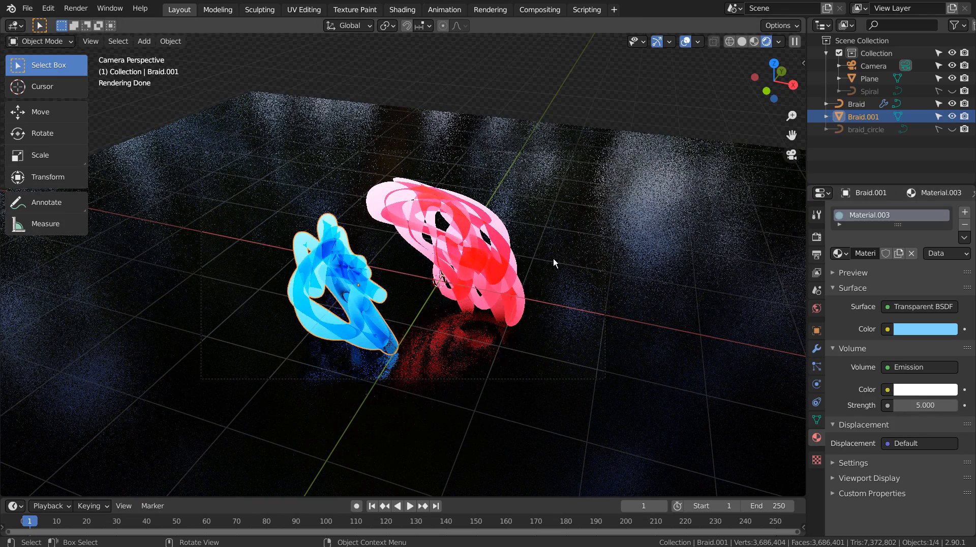
Step: Inspect both braids up close, then select the floor plane and show its material nodes in the Shading workspace
{"action": "scroll", "coordinate": [431, 260], "scroll_direction": "up", "scroll_amount": 4}
{"action": "scroll", "coordinate": [431, 260], "scroll_direction": "up", "scroll_amount": 4}
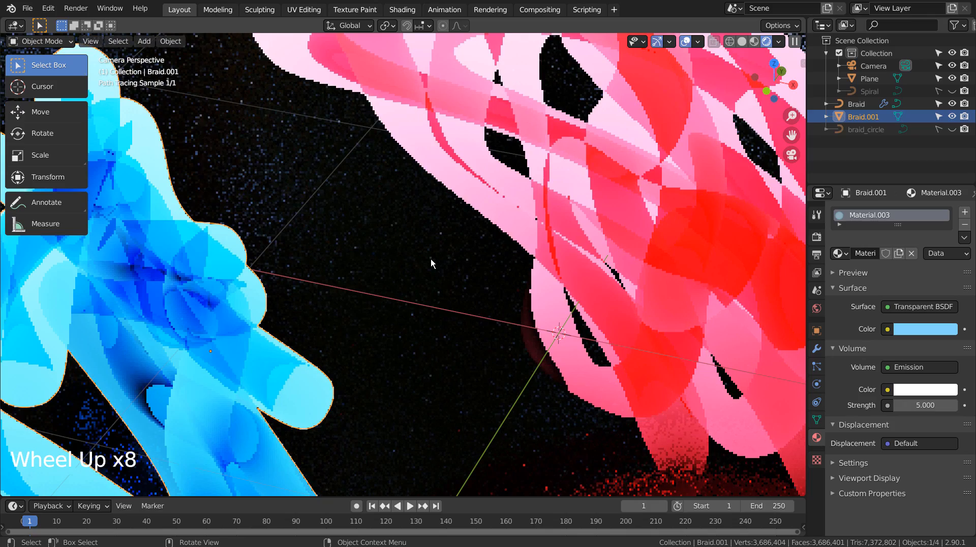
{"action": "scroll", "coordinate": [431, 259], "scroll_direction": "down", "scroll_amount": 5}
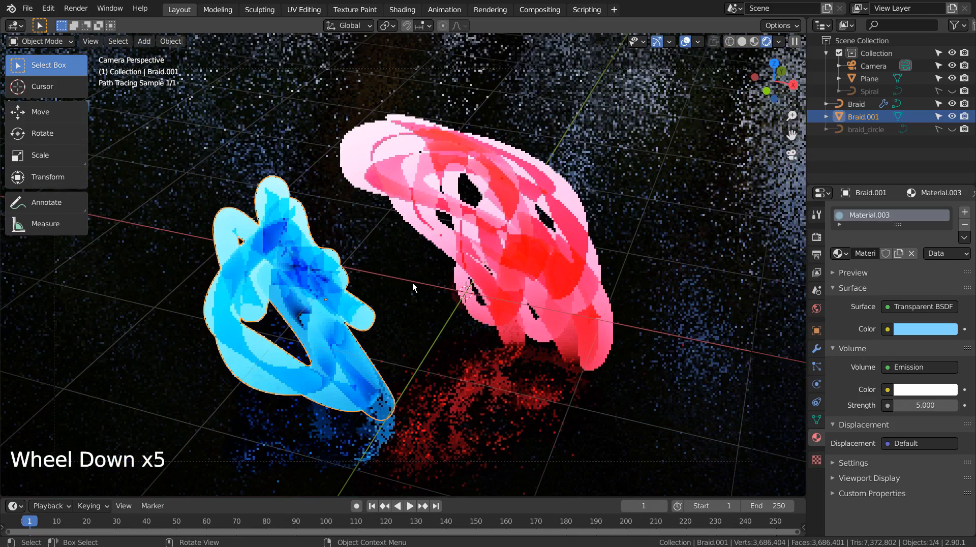
{"action": "left_click", "coordinate": [327, 286]}
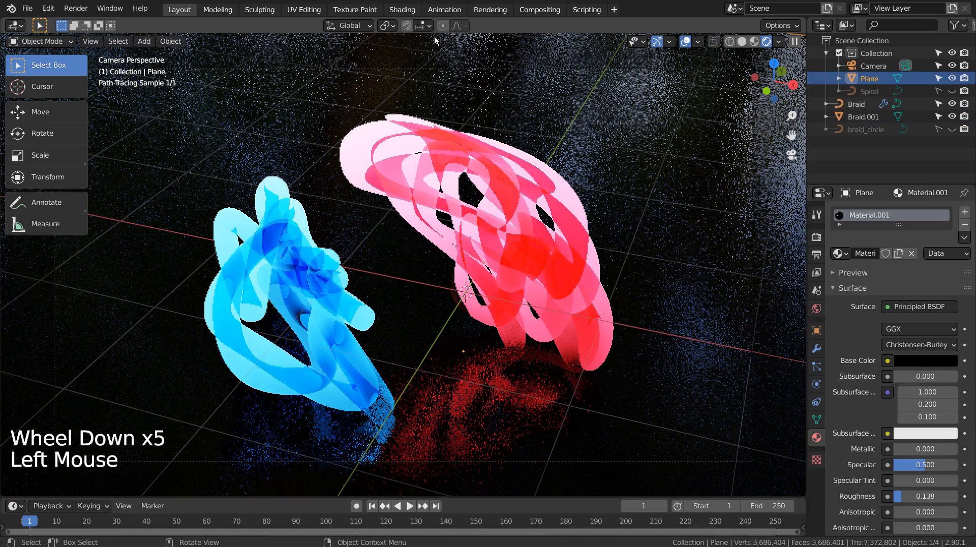
{"action": "double_click", "coordinate": [402, 10]}
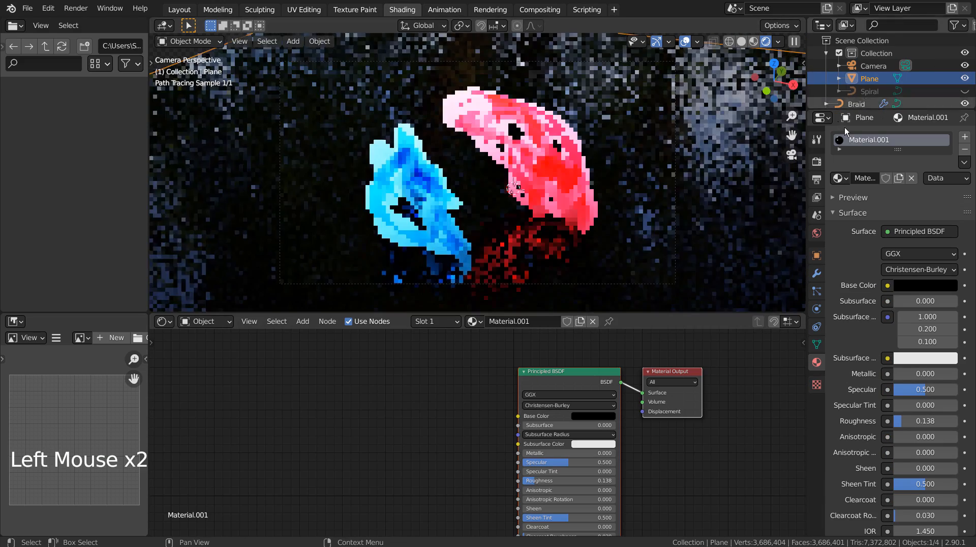
Step: Select the original pink braid and line up its Emission node directly beneath the Transparent BSDF node
{"action": "scroll", "coordinate": [876, 88], "scroll_direction": "down", "scroll_amount": 3}
{"action": "left_click", "coordinate": [858, 72]}
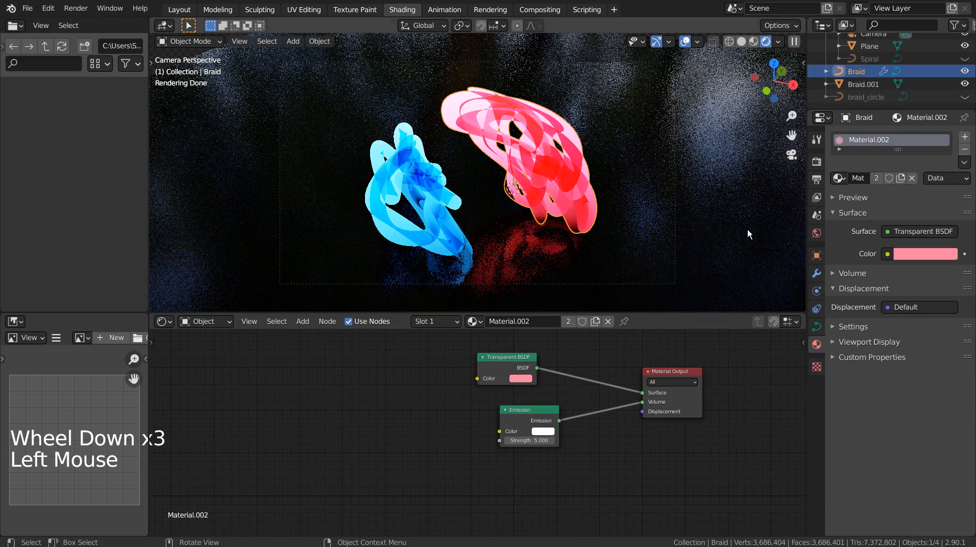
{"action": "scroll", "coordinate": [568, 369], "scroll_direction": "up", "scroll_amount": 4}
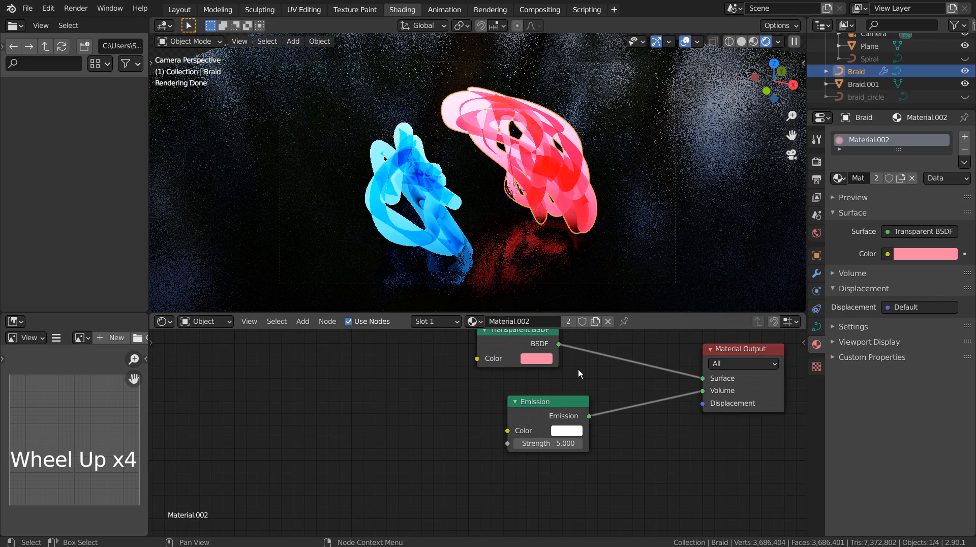
{"action": "scroll", "coordinate": [578, 373], "scroll_direction": "down", "scroll_amount": 1}
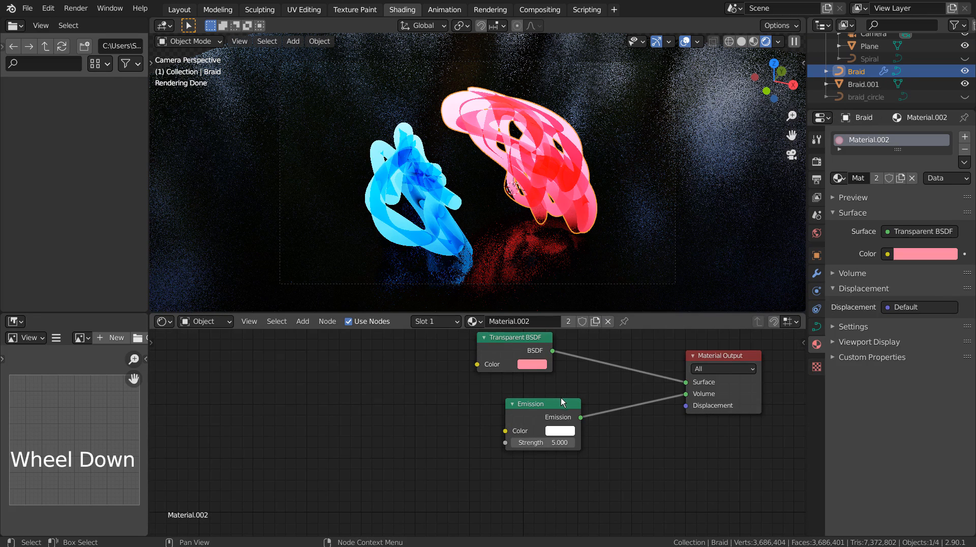
{"action": "left_click_drag", "start_coordinate": [561, 399], "coordinate": [533, 395]}
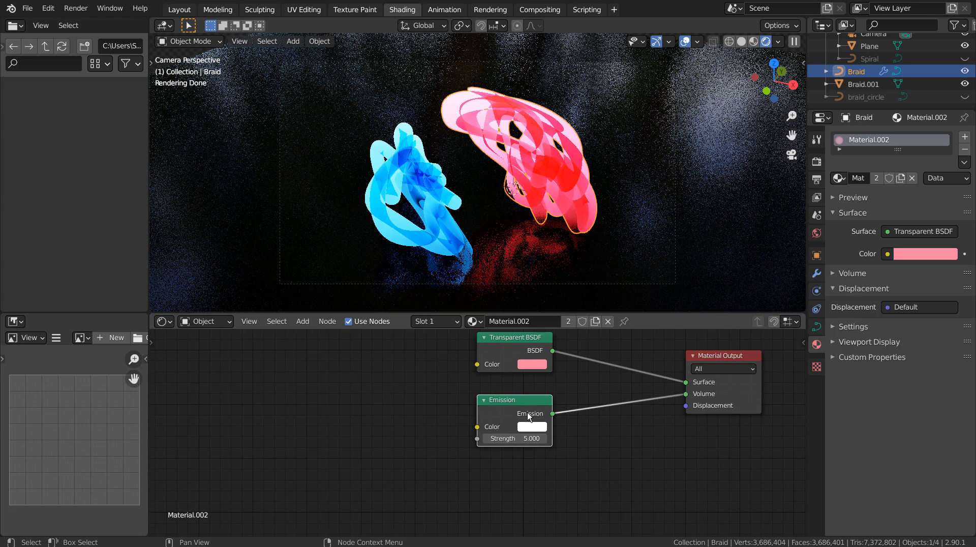
Step: Try several Emission colors on the original braid's material and settle on bright yellow with hue 0.173 and saturation 0.875
{"action": "left_click", "coordinate": [530, 427]}
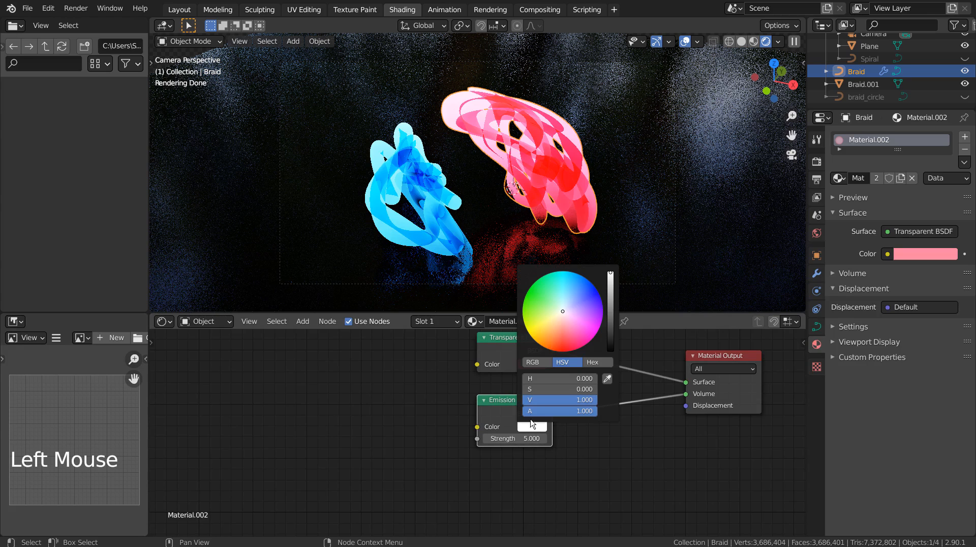
{"action": "left_click", "coordinate": [558, 322]}
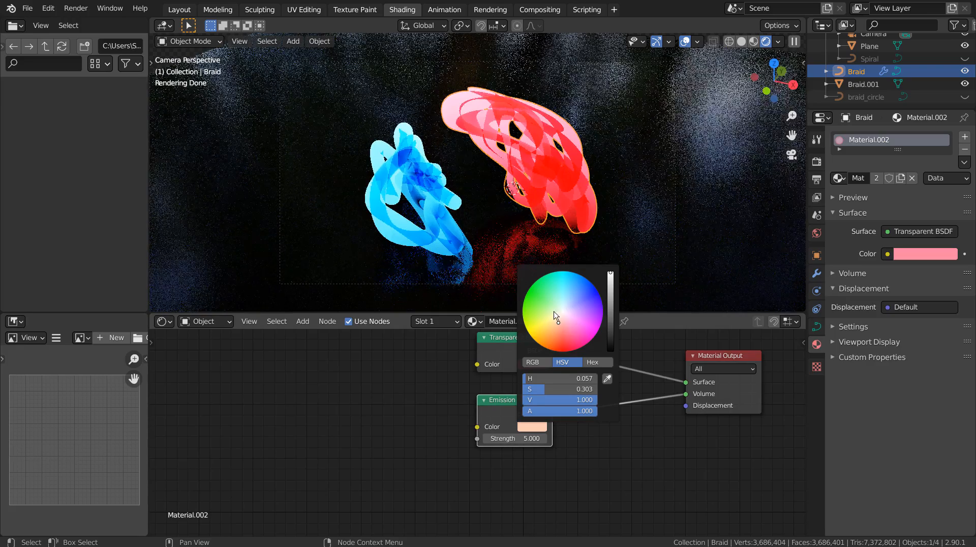
{"action": "left_click_drag", "start_coordinate": [555, 332], "coordinate": [528, 331]}
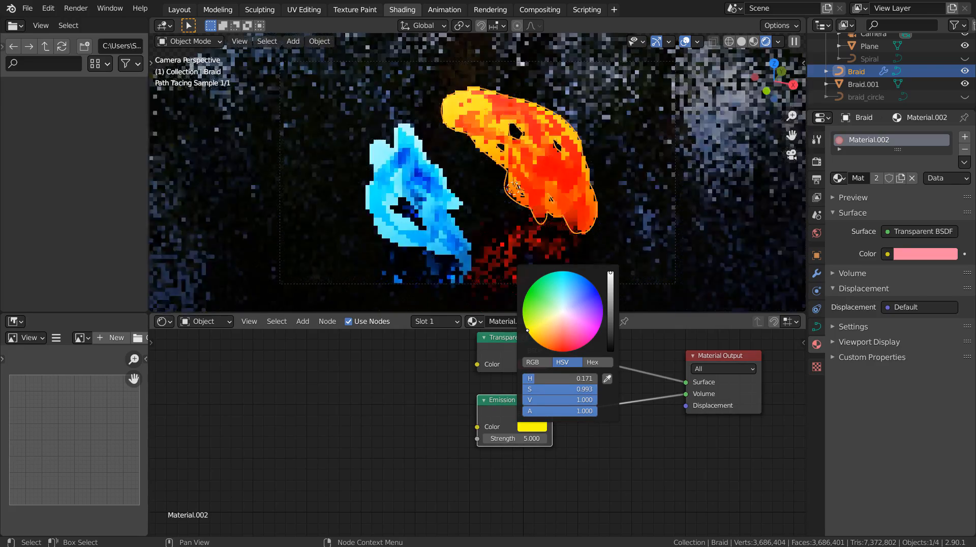
{"action": "left_click", "coordinate": [578, 275]}
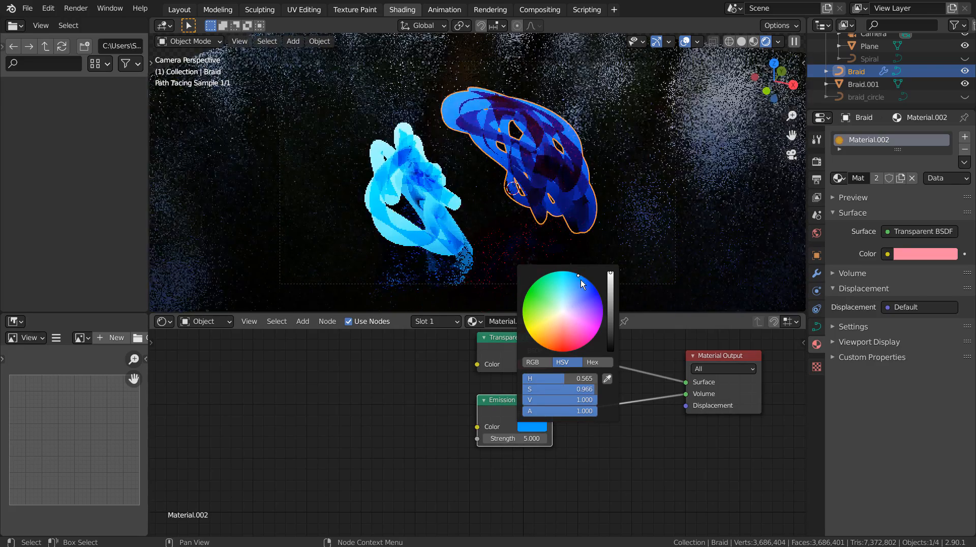
{"action": "left_click", "coordinate": [559, 332]}
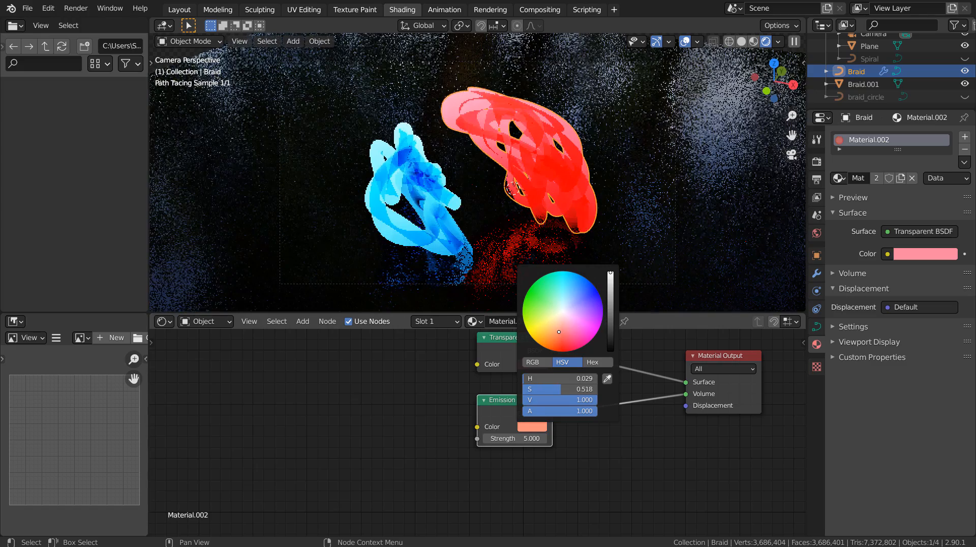
{"action": "left_click", "coordinate": [535, 326]}
{"action": "left_click", "coordinate": [558, 312]}
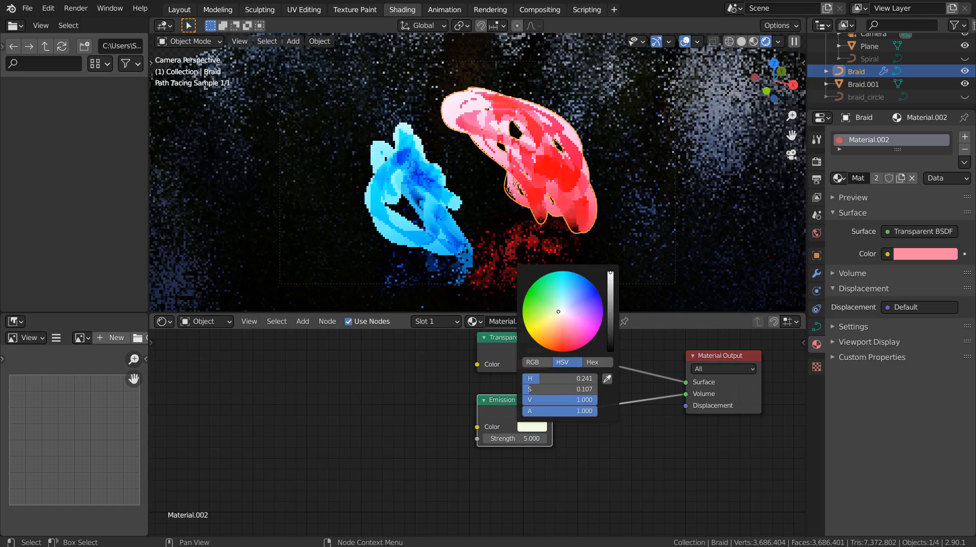
{"action": "left_click", "coordinate": [545, 323]}
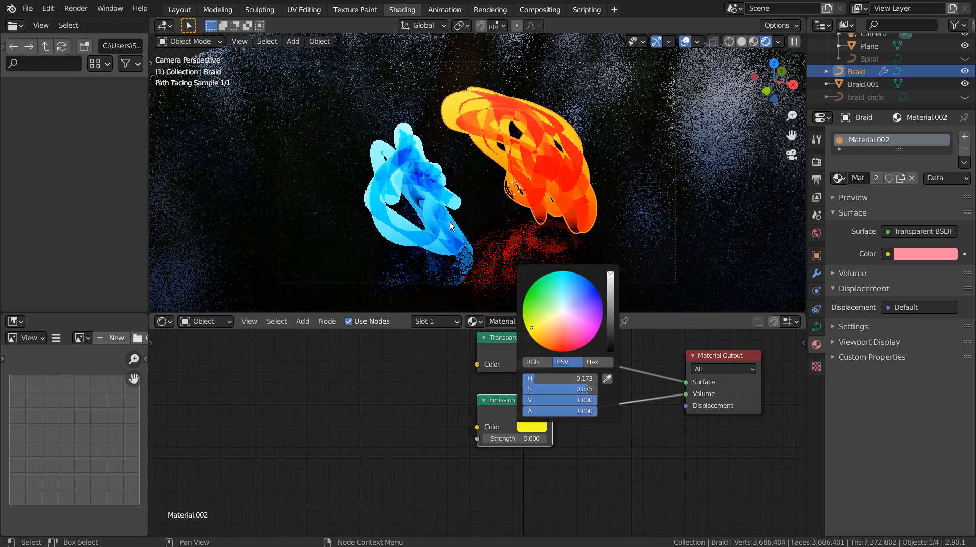
Step: Set the blue braid copy's Emission color to a saturated sky blue
{"action": "left_click", "coordinate": [419, 197]}
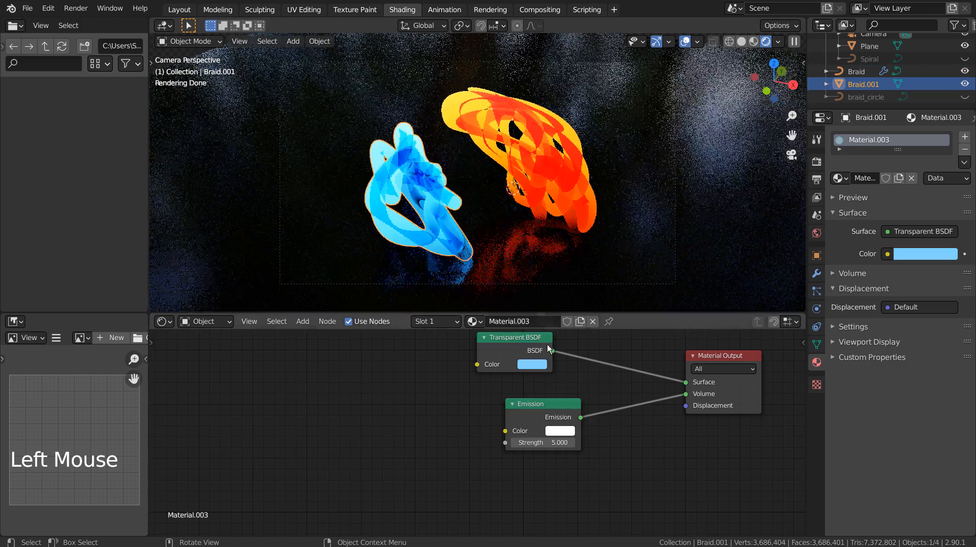
{"action": "left_click", "coordinate": [563, 432]}
{"action": "left_click", "coordinate": [604, 283]}
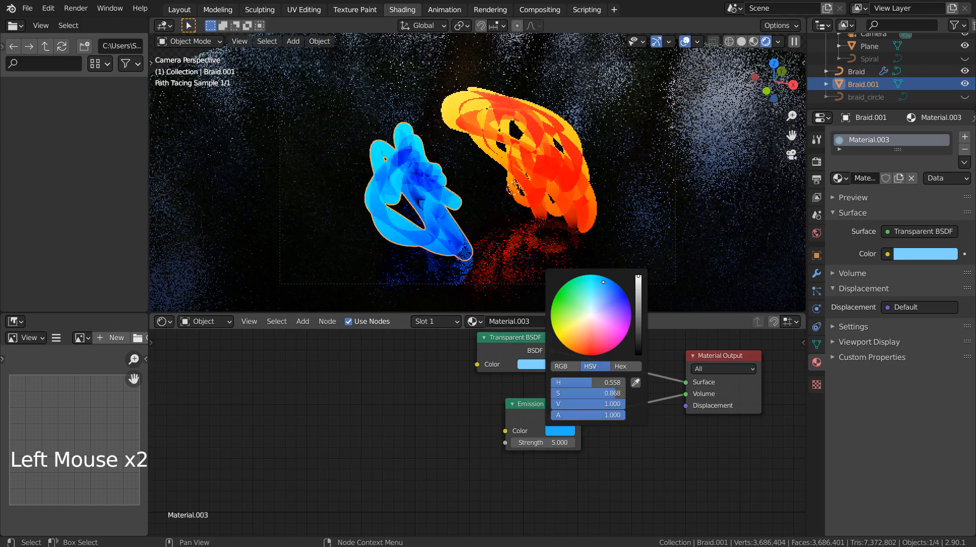
{"action": "left_click", "coordinate": [594, 285]}
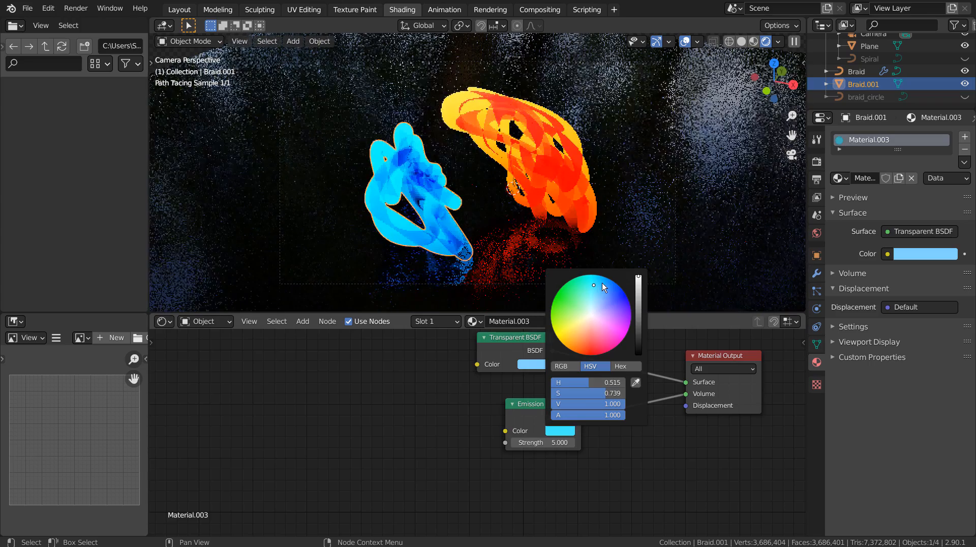
{"action": "left_click", "coordinate": [602, 282]}
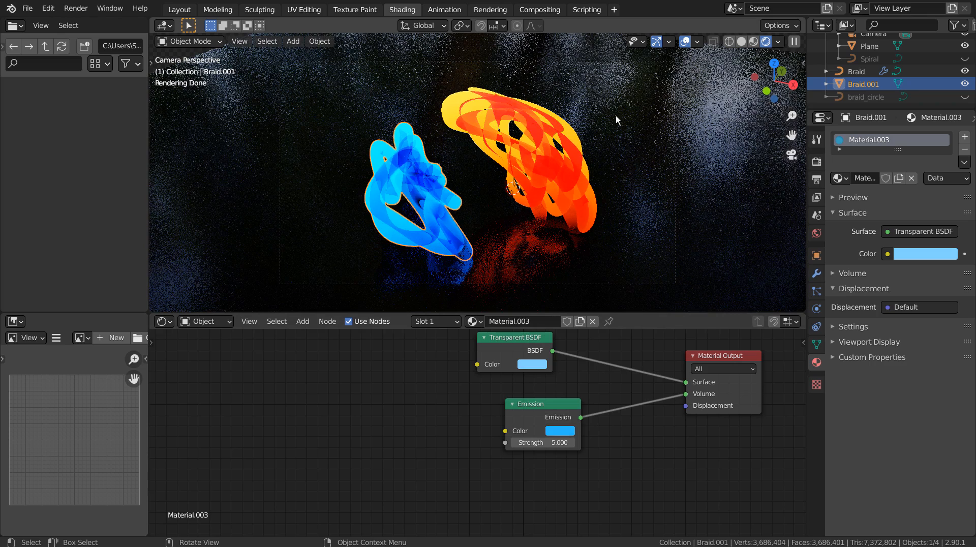
Step: Examine both recolored braids in the Layout workspace, using rendered and solid viewport shading
{"action": "left_click", "coordinate": [729, 42]}
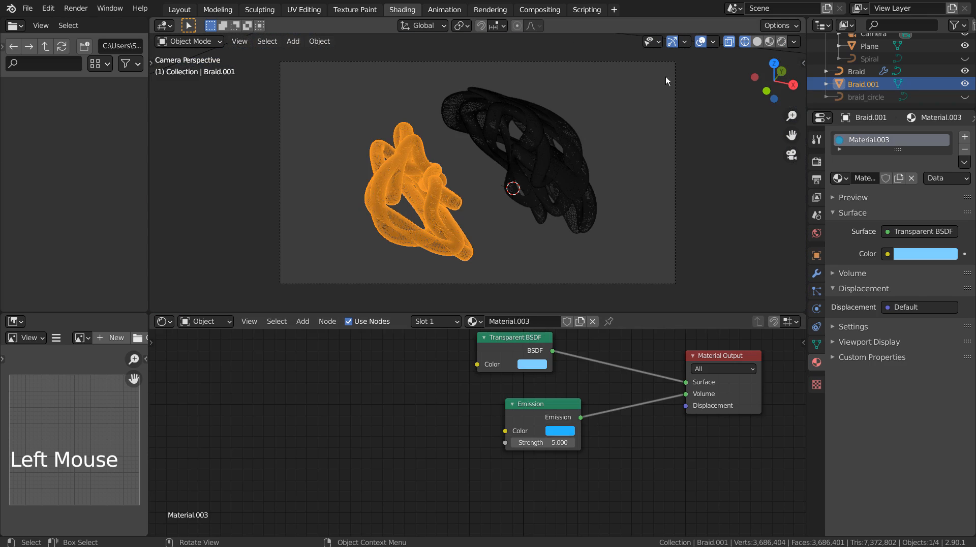
{"action": "left_click", "coordinate": [179, 9]}
{"action": "left_click", "coordinate": [741, 54]}
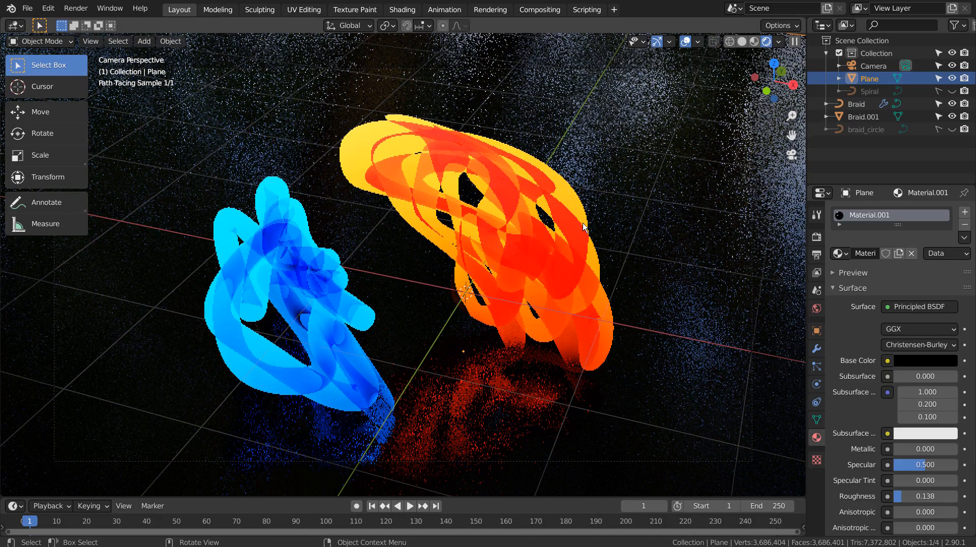
{"action": "left_click", "coordinate": [540, 178]}
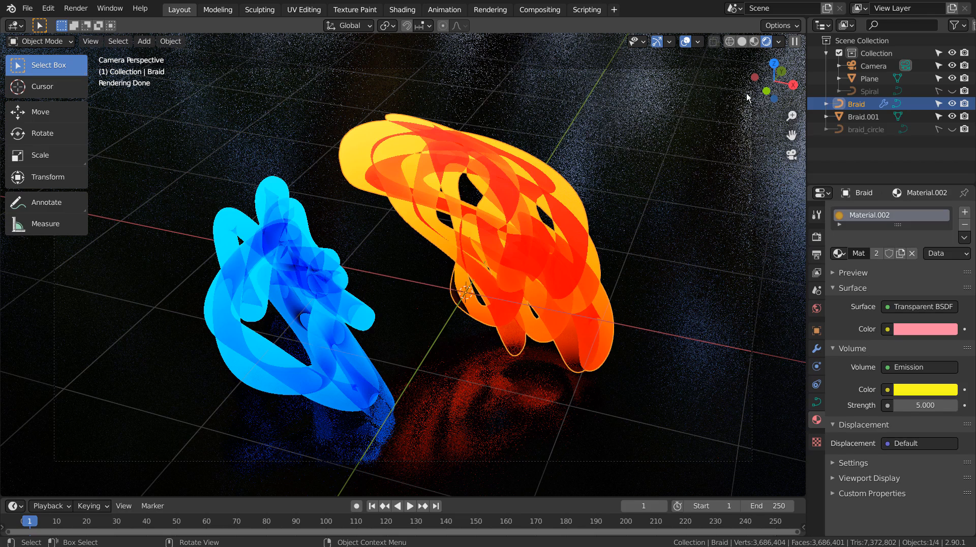
{"action": "left_click", "coordinate": [742, 41]}
{"action": "left_click", "coordinate": [496, 181]}
{"action": "left_click", "coordinate": [495, 181]}
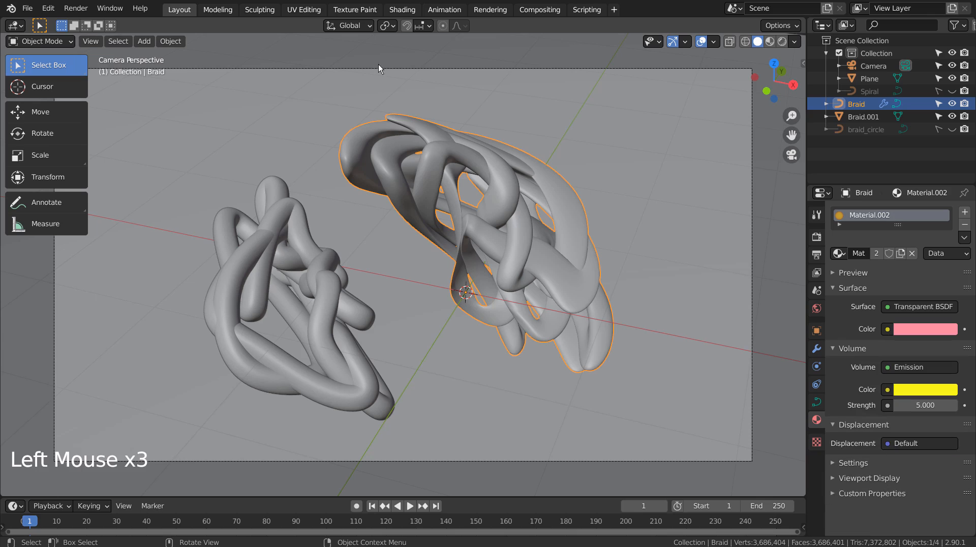
Step: Save the file and return to the Shading workspace with the original braid's material nodes shown
{"action": "key", "text": "ctrl+s"}
{"action": "left_click", "coordinate": [402, 9]}
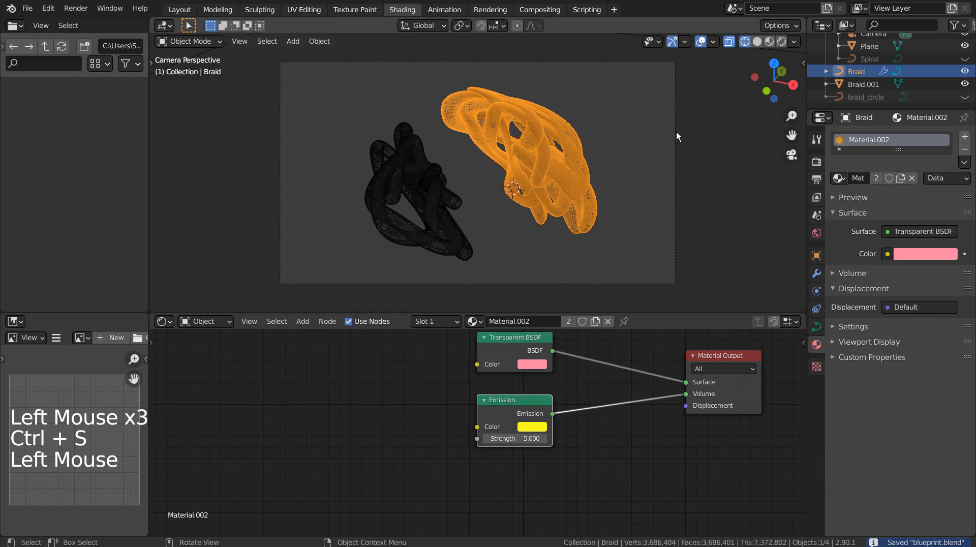
{"action": "left_click", "coordinate": [650, 135]}
Step: Insert a Mix Shader node between the Transparent BSDF and the Material Output's Surface input
{"action": "key", "text": "shift+a"}
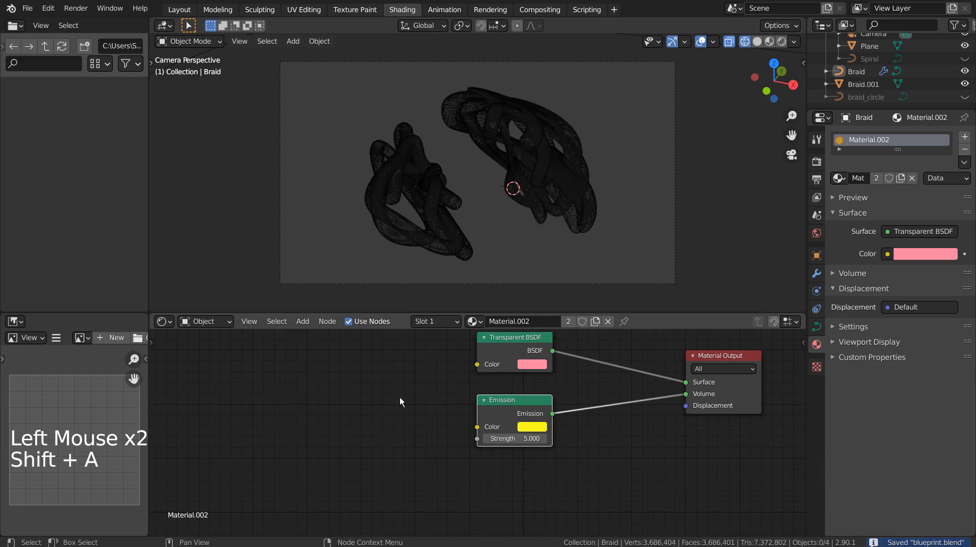
{"action": "left_click", "coordinate": [488, 392]}
{"action": "key", "text": "shift+a"}
{"action": "mouse_move", "coordinate": [489, 392]}
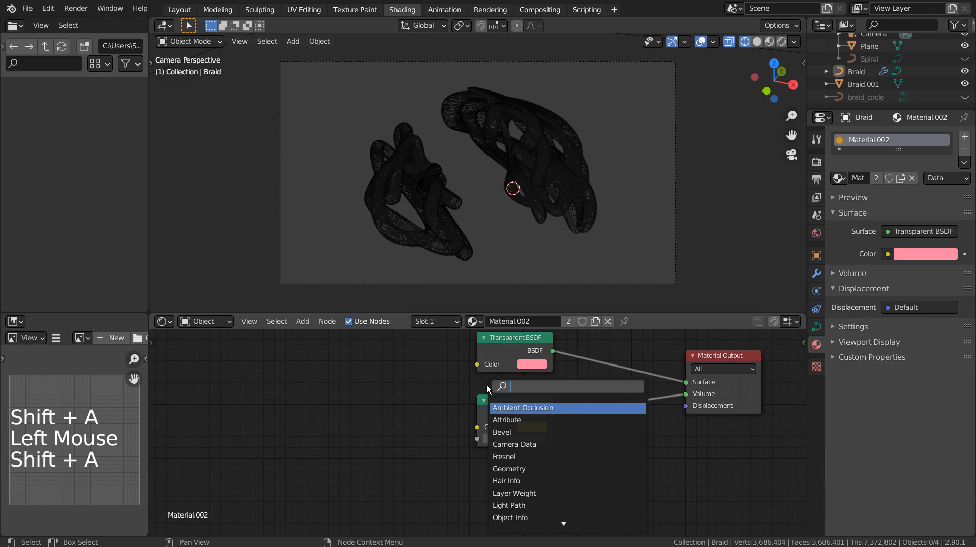
{"action": "type", "text": "mix"}
{"action": "key", "text": "Return"}
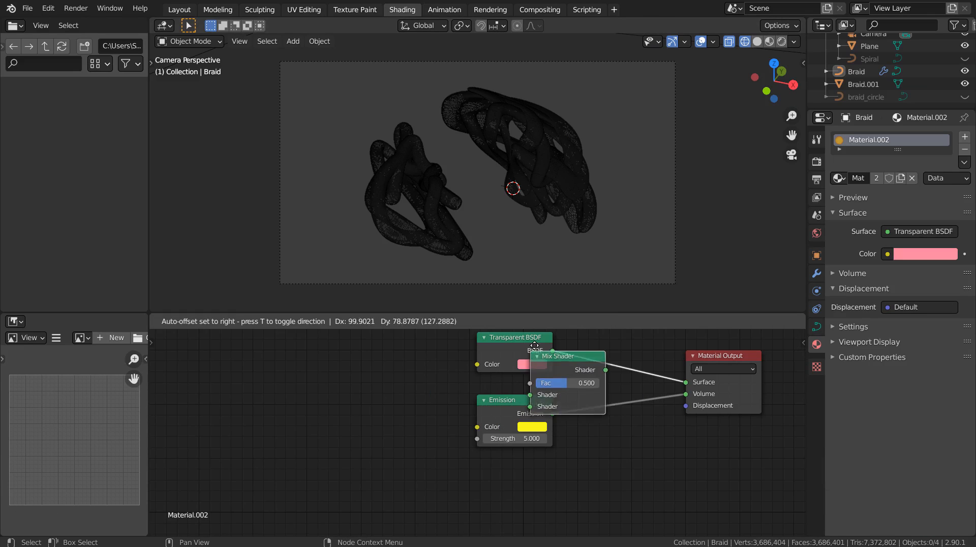
{"action": "left_click", "coordinate": [605, 351]}
Step: Add a Principled BSDF node and connect its output to the Mix Shader's second Shader input
{"action": "key", "text": "shift+a"}
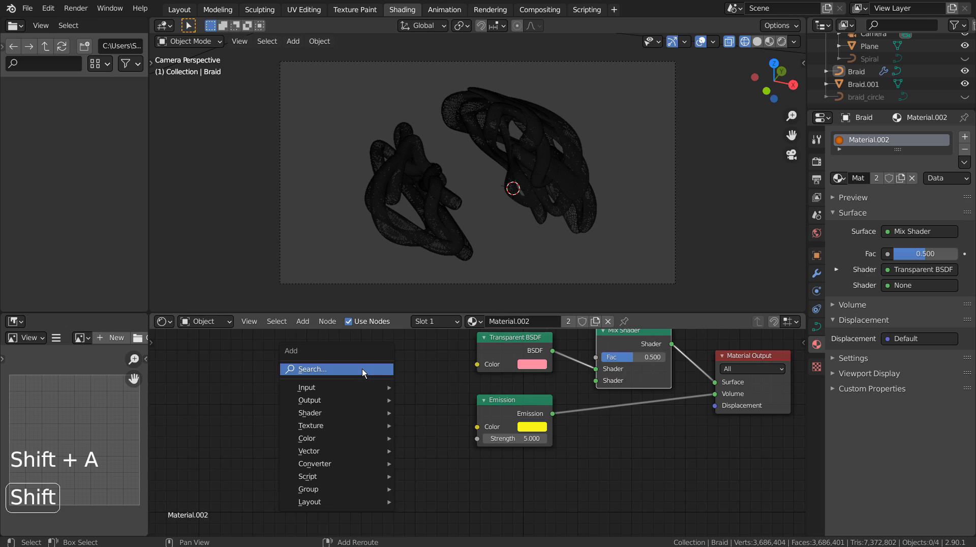
{"action": "left_click", "coordinate": [362, 370]}
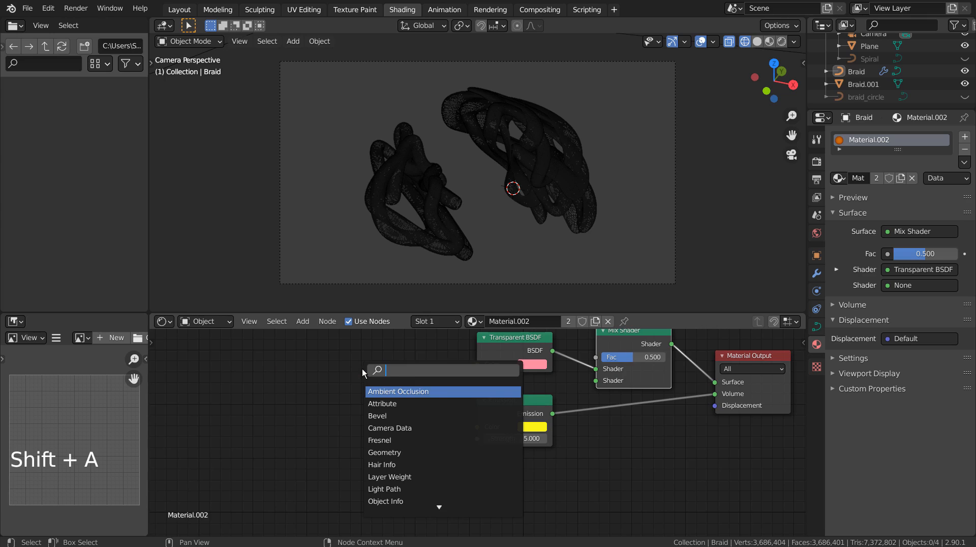
{"action": "type", "text": "bsdf"}
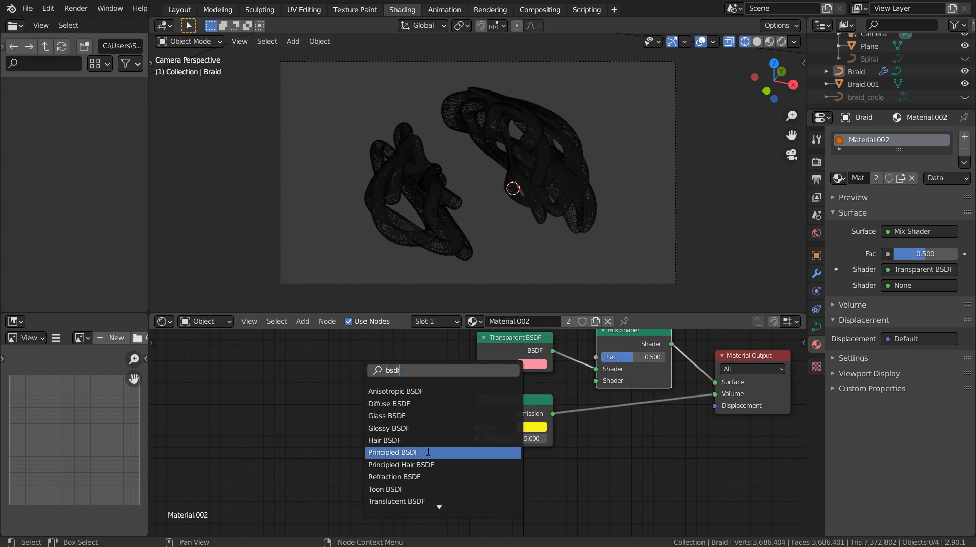
{"action": "left_click", "coordinate": [404, 452]}
{"action": "left_click", "coordinate": [317, 445]}
{"action": "left_click_drag", "start_coordinate": [407, 387], "coordinate": [595, 381]}
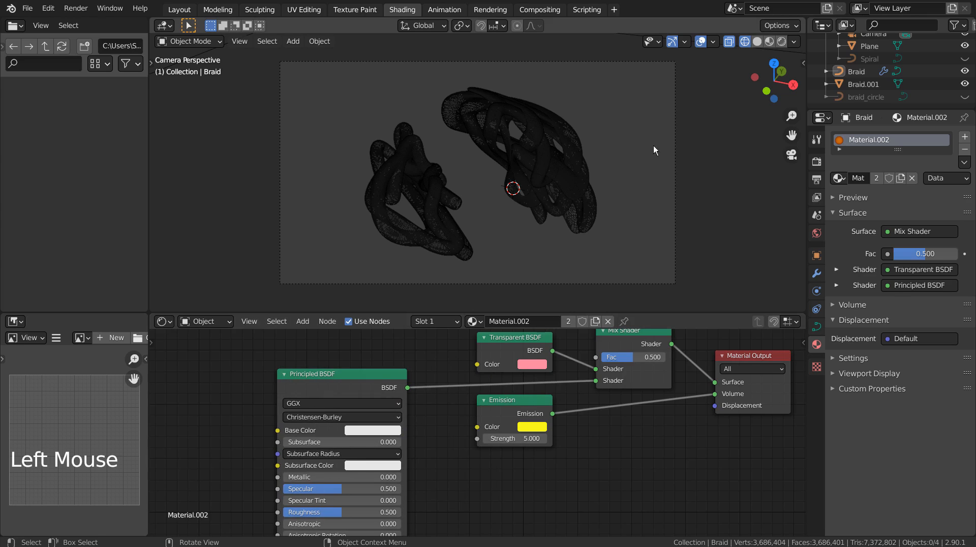
Step: Set the Principled BSDF's Metallic to 0.873 and Roughness to 0.038, checking the braid in rendered shading
{"action": "left_click", "coordinate": [782, 41]}
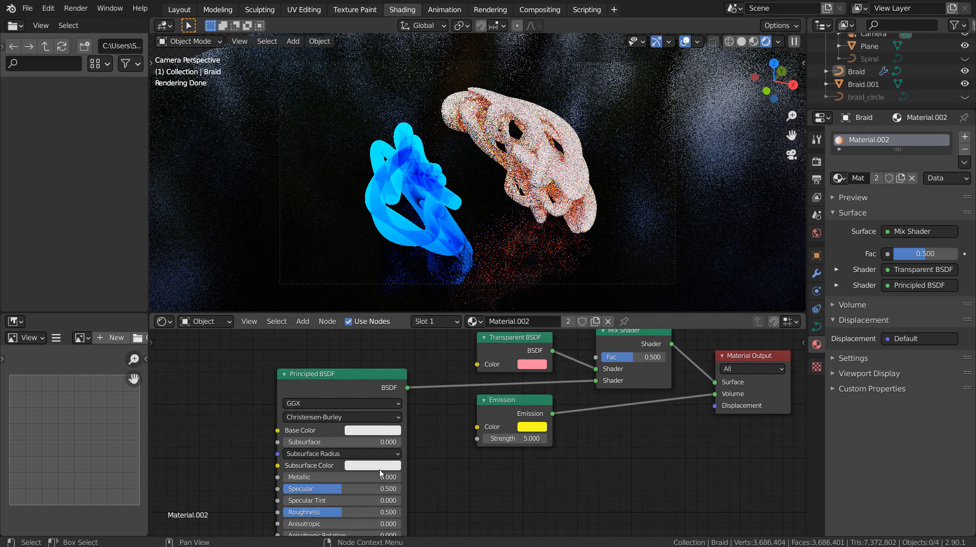
{"action": "mouse_move", "coordinate": [373, 477]}
{"action": "left_mouse_down"}
{"action": "mouse_move", "coordinate": [474, 478]}
{"action": "mouse_move", "coordinate": [381, 476]}
{"action": "left_mouse_up"}
{"action": "scroll", "coordinate": [381, 477], "scroll_direction": "down", "scroll_amount": 3}
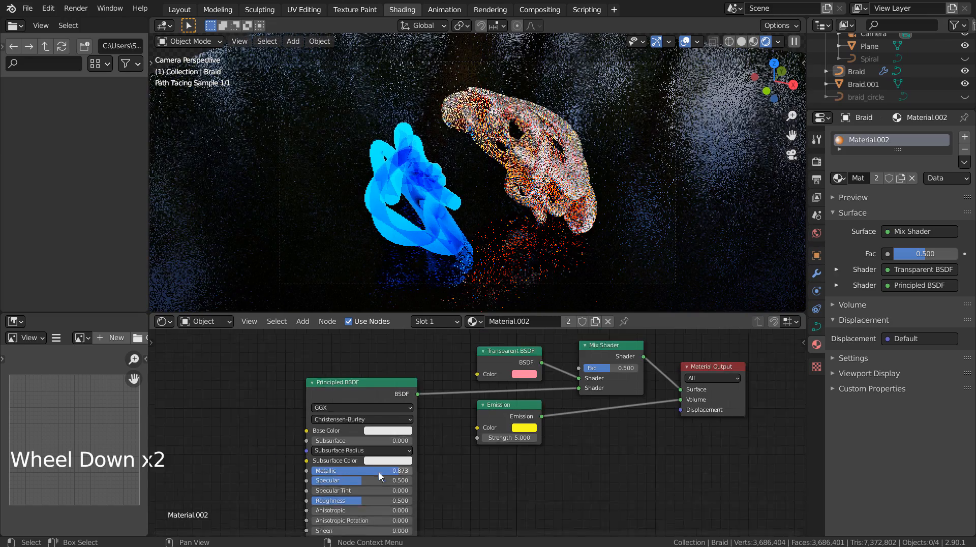
{"action": "middle_click_drag", "start_coordinate": [381, 477], "coordinate": [363, 410], "text": "shift"}
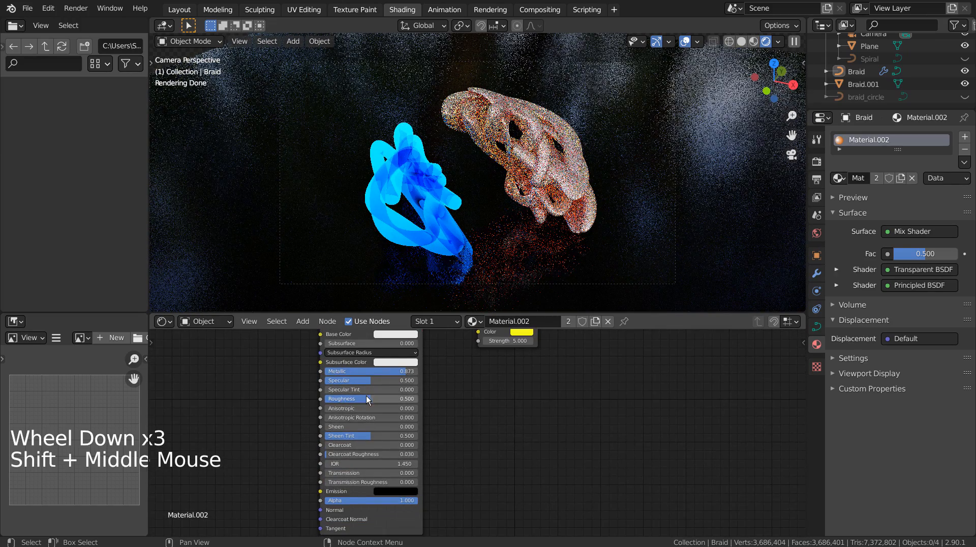
{"action": "left_click_drag", "start_coordinate": [362, 399], "coordinate": [318, 399]}
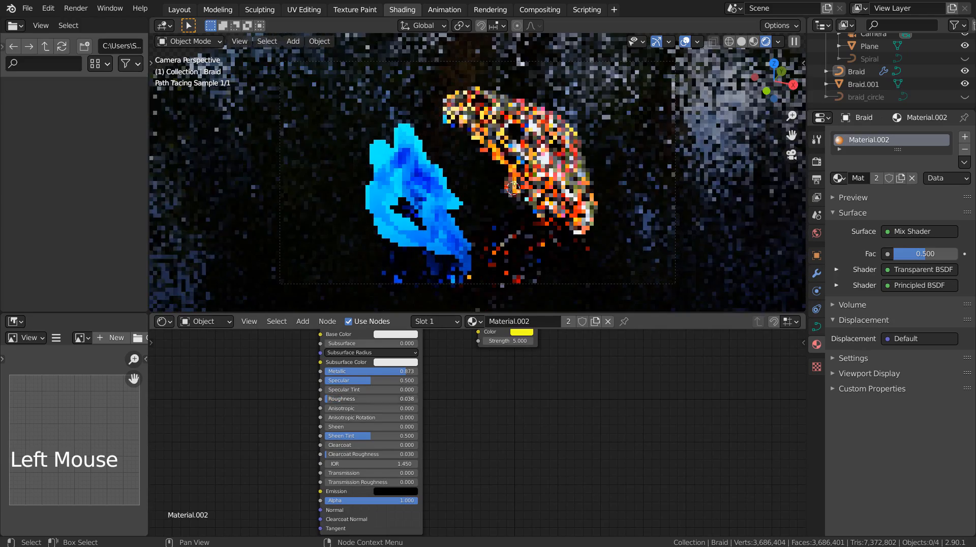
{"action": "scroll", "coordinate": [570, 186], "scroll_direction": "up", "scroll_amount": 3}
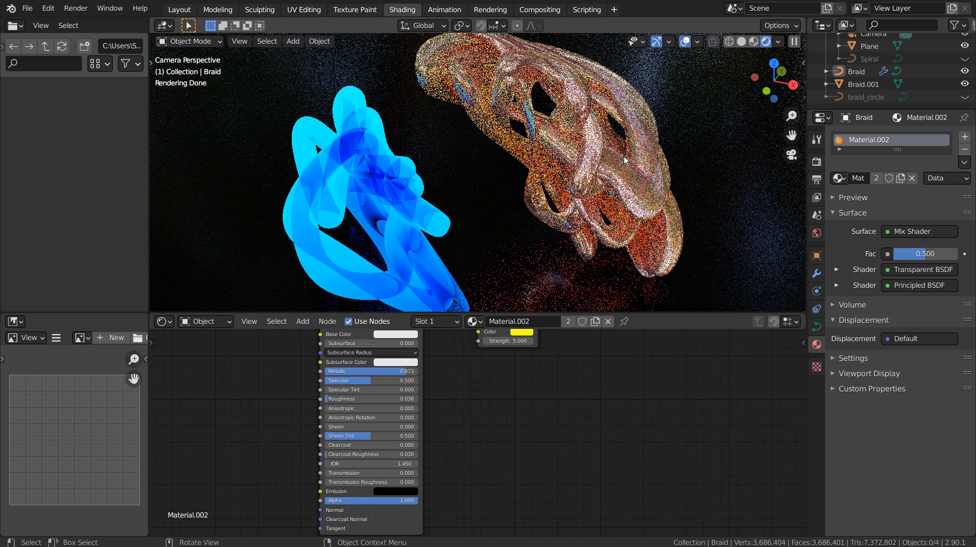
{"action": "left_click", "coordinate": [729, 42]}
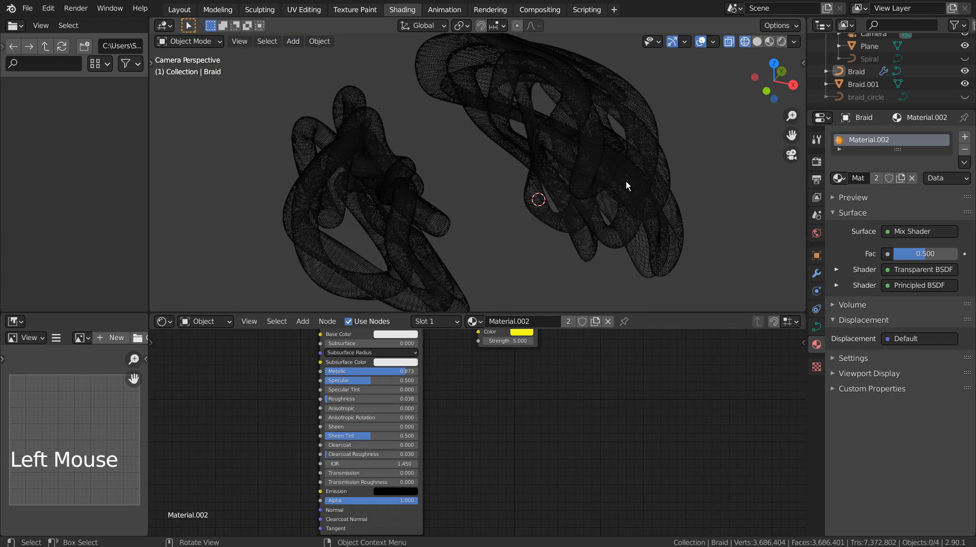
Step: Select the original braid and maximize the shader editor to show its whole node tree
{"action": "double_click", "coordinate": [638, 159]}
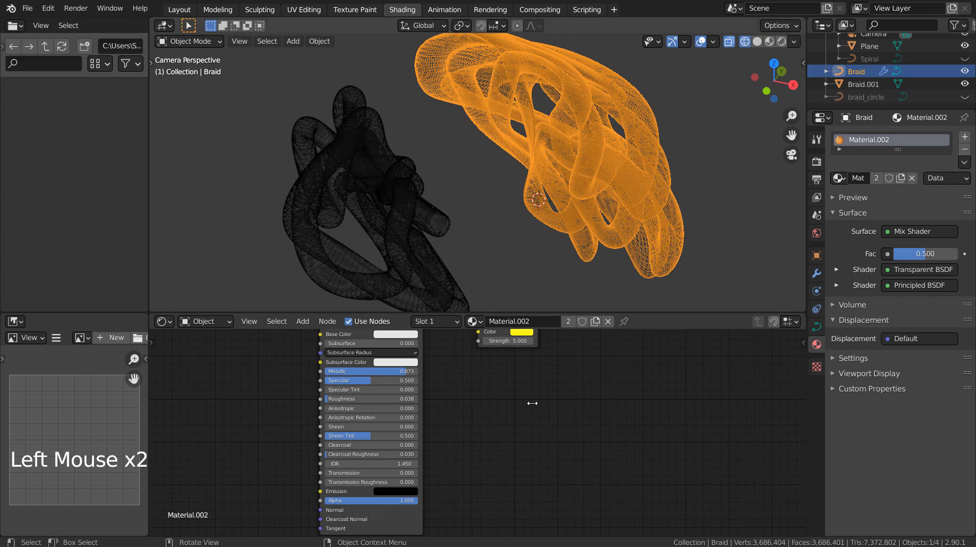
{"action": "key", "text": "ctrl+space"}
{"action": "scroll", "coordinate": [497, 349], "scroll_direction": "down", "scroll_amount": 7}
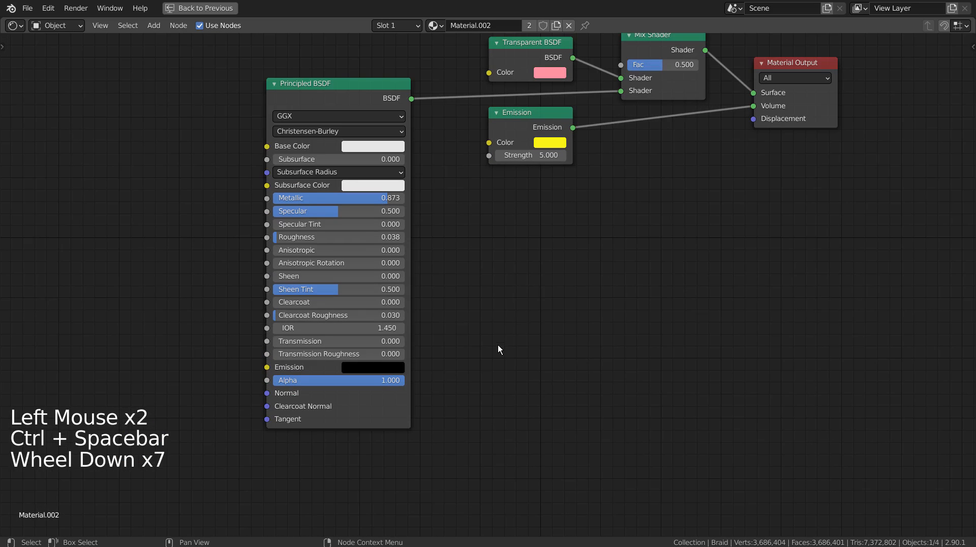
Step: Spread out the Transparent BSDF, Mix Shader and Emission nodes for clear spacing, then restore the full workspace layout
{"action": "middle_click_drag", "start_coordinate": [614, 248], "coordinate": [478, 354], "text": "shift"}
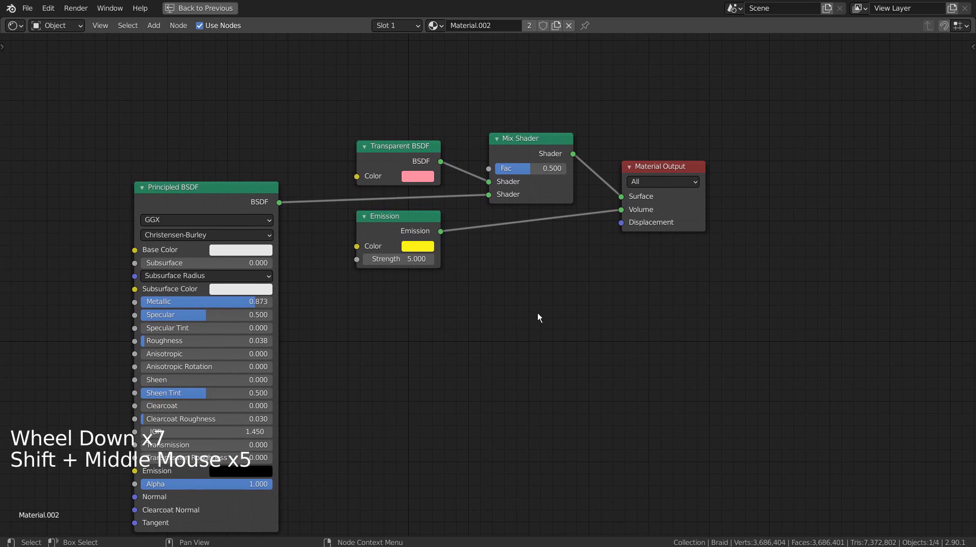
{"action": "left_click_drag", "start_coordinate": [408, 162], "coordinate": [243, 118]}
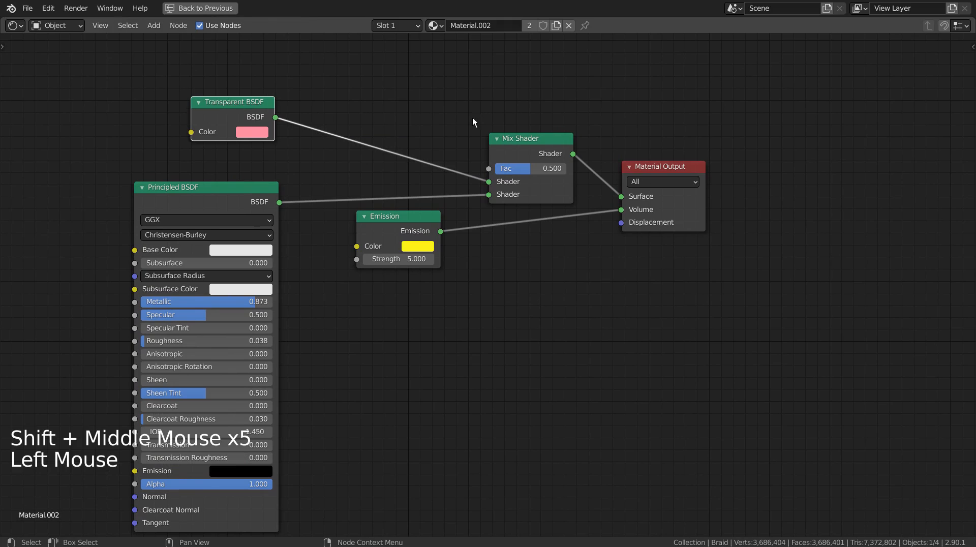
{"action": "left_click_drag", "start_coordinate": [523, 136], "coordinate": [452, 111]}
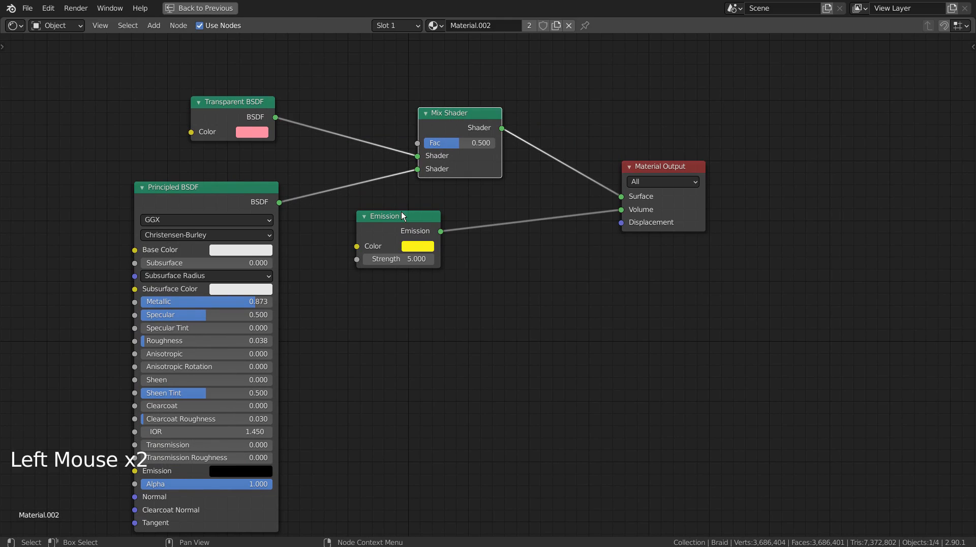
{"action": "left_click_drag", "start_coordinate": [433, 209], "coordinate": [497, 194]}
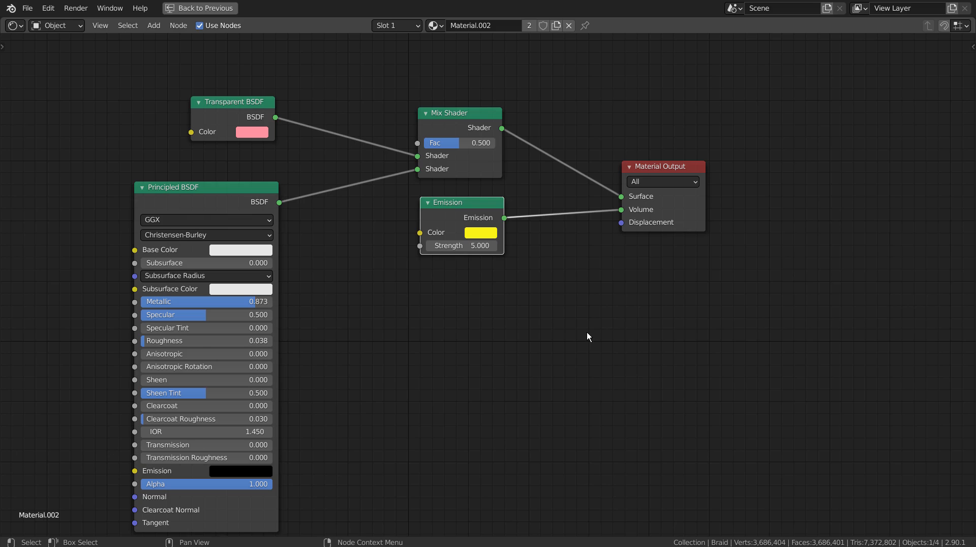
{"action": "key", "text": "ctrl+space"}
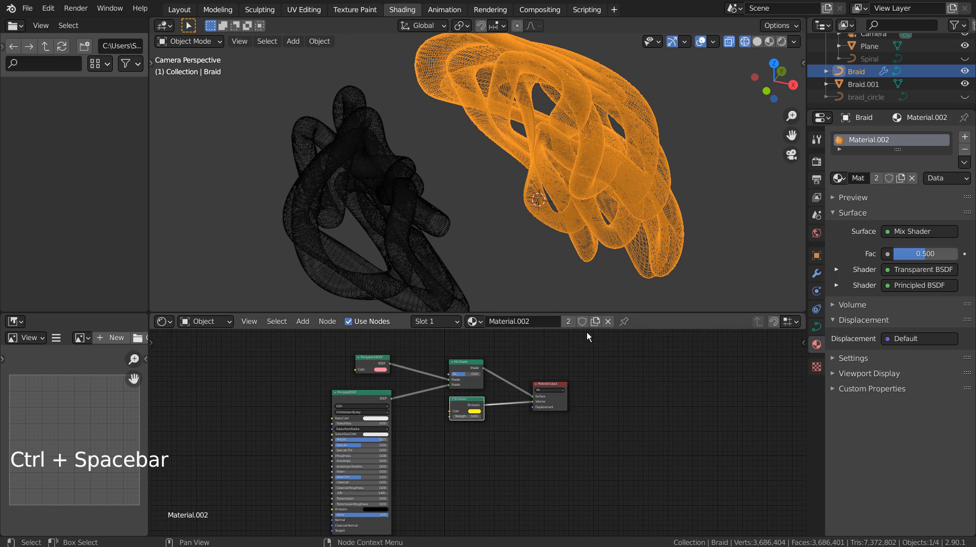
Step: Copy the original braid's material to the duplicate braid and make the duplicate's material a single-user copy
{"action": "left_click", "coordinate": [394, 197]}
{"action": "left_click", "coordinate": [548, 124], "text": "shift"}
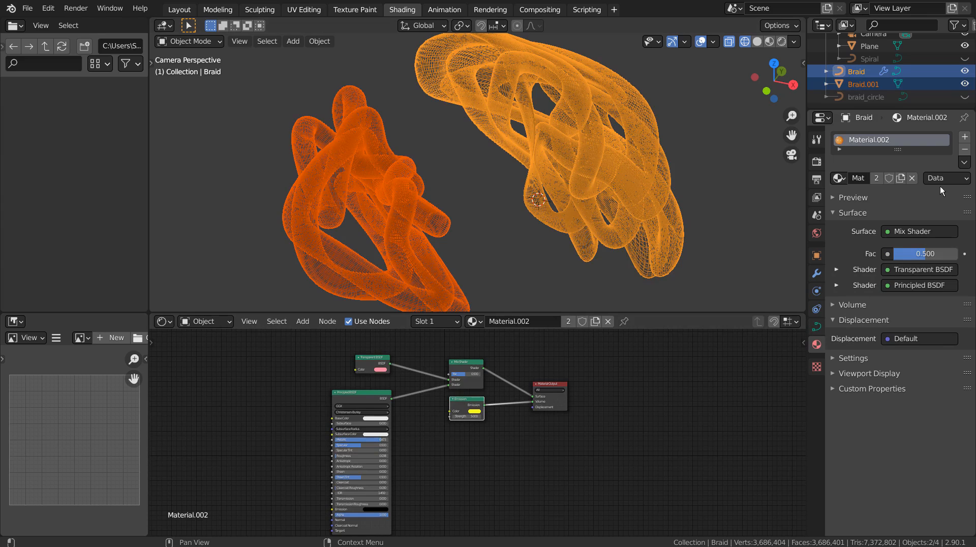
{"action": "left_click", "coordinate": [965, 161]}
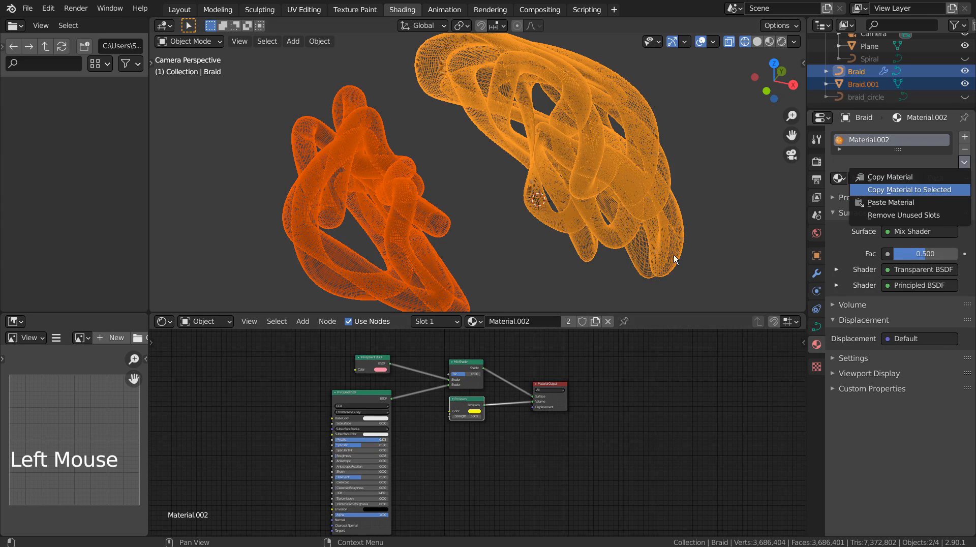
{"action": "left_click", "coordinate": [414, 197]}
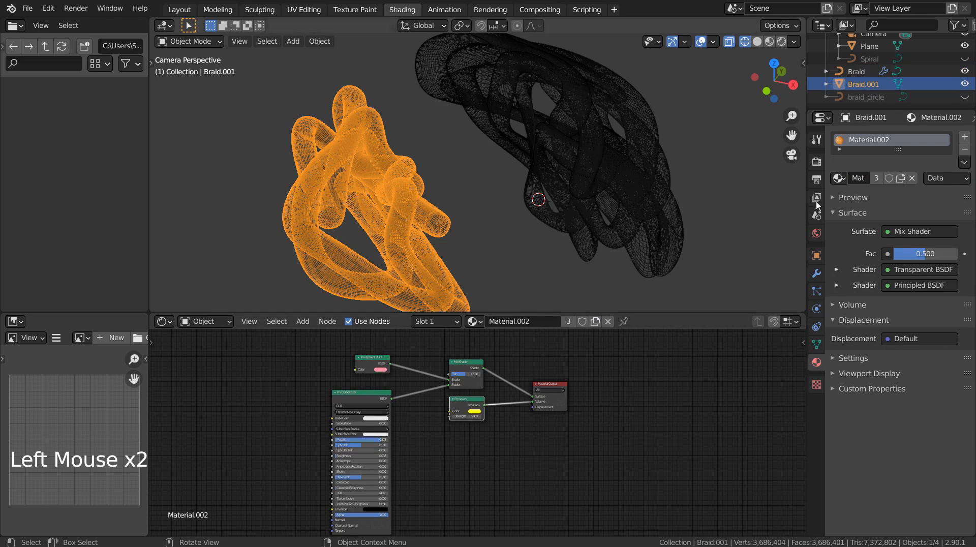
{"action": "left_click", "coordinate": [876, 178]}
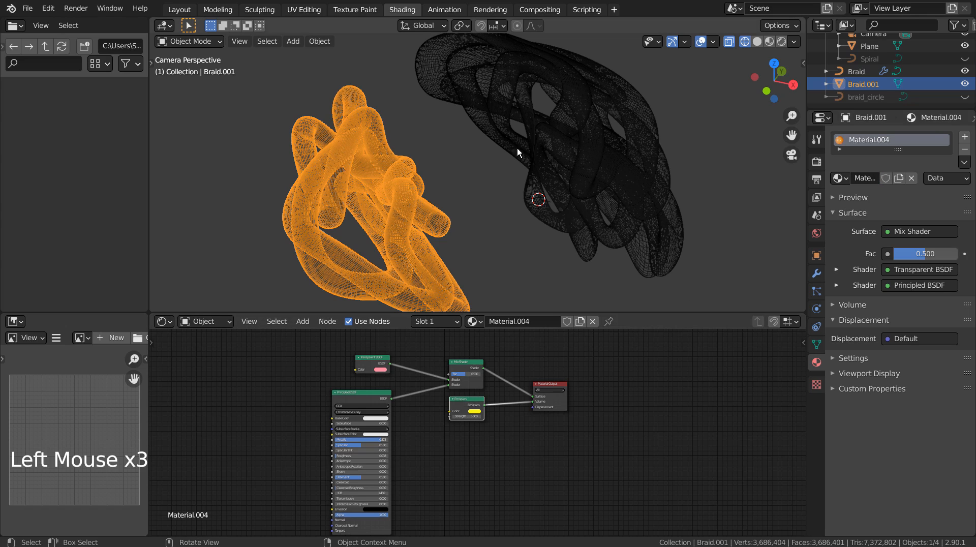
Step: Display the viewport in rendered shading and set the duplicate braid's Transparent BSDF colour to blue
{"action": "left_click", "coordinate": [782, 41]}
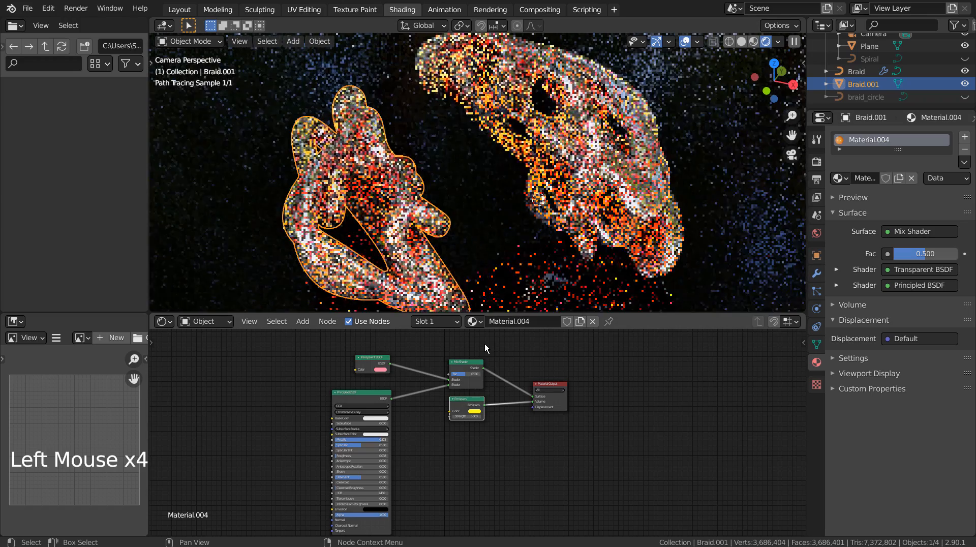
{"action": "left_click", "coordinate": [382, 370]}
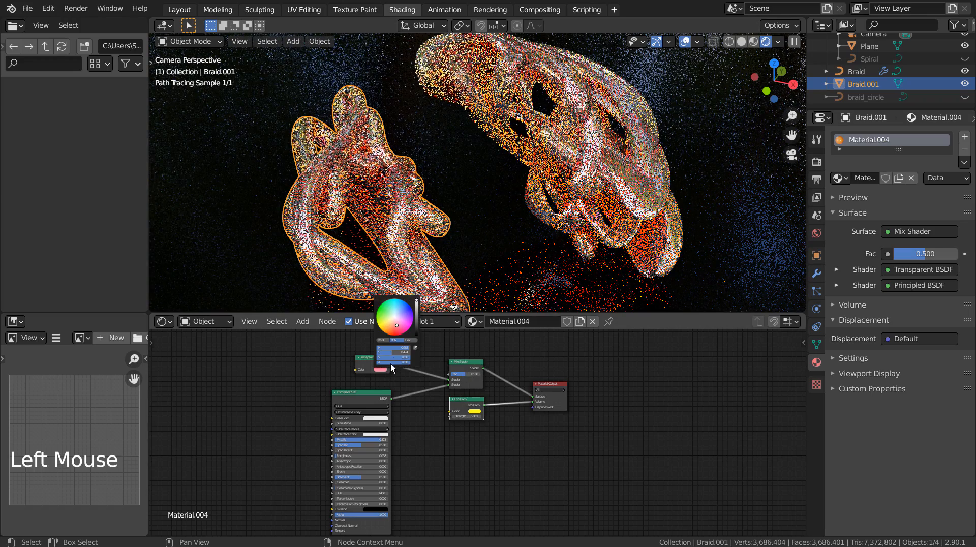
{"action": "left_click_drag", "start_coordinate": [403, 337], "coordinate": [403, 304]}
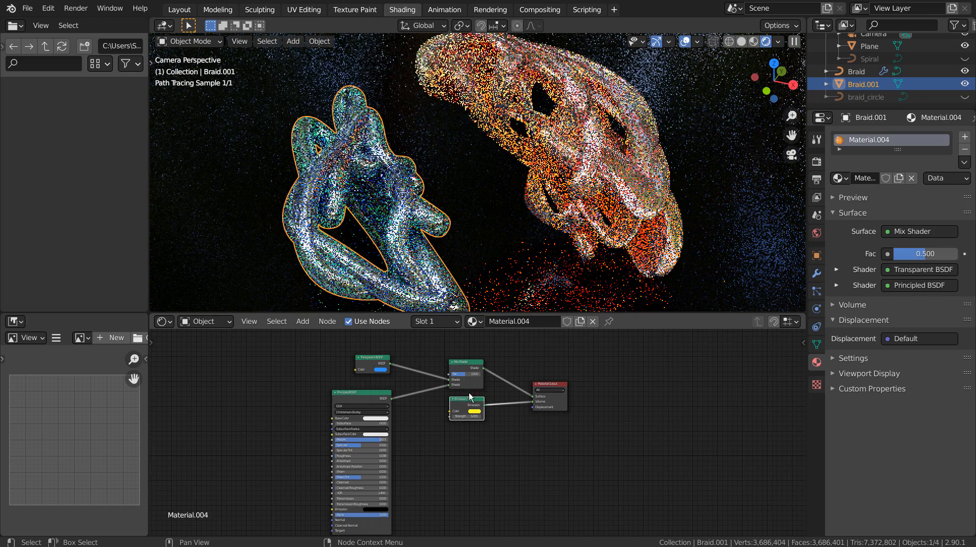
Step: Change the duplicate braid's Emission colour to light pink, trying green, light blue and lavender first
{"action": "left_click", "coordinate": [475, 411]}
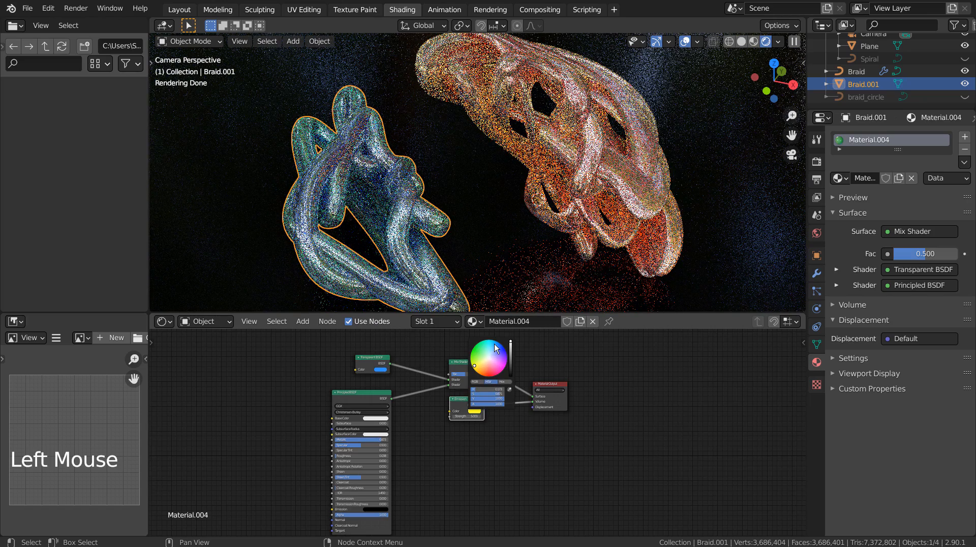
{"action": "left_click", "coordinate": [478, 347]}
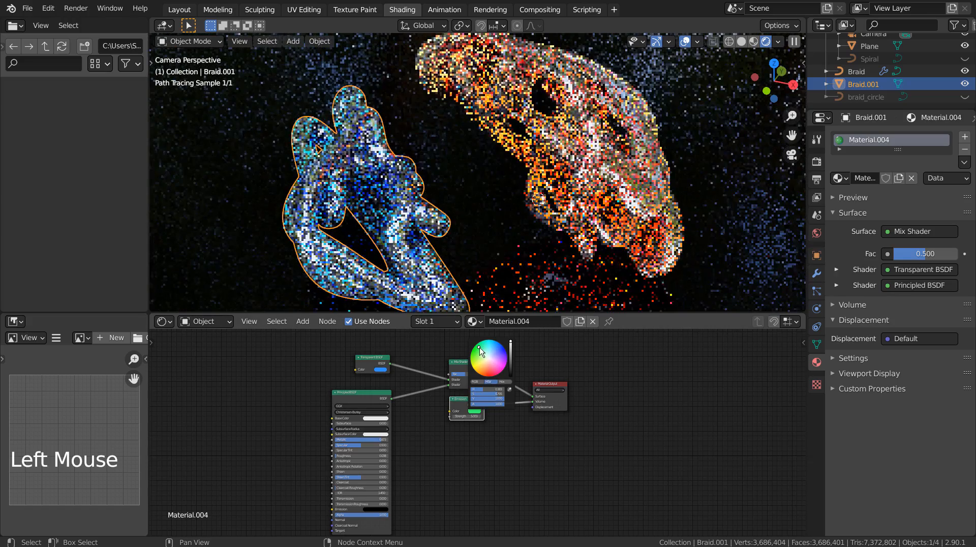
{"action": "left_click", "coordinate": [494, 348]}
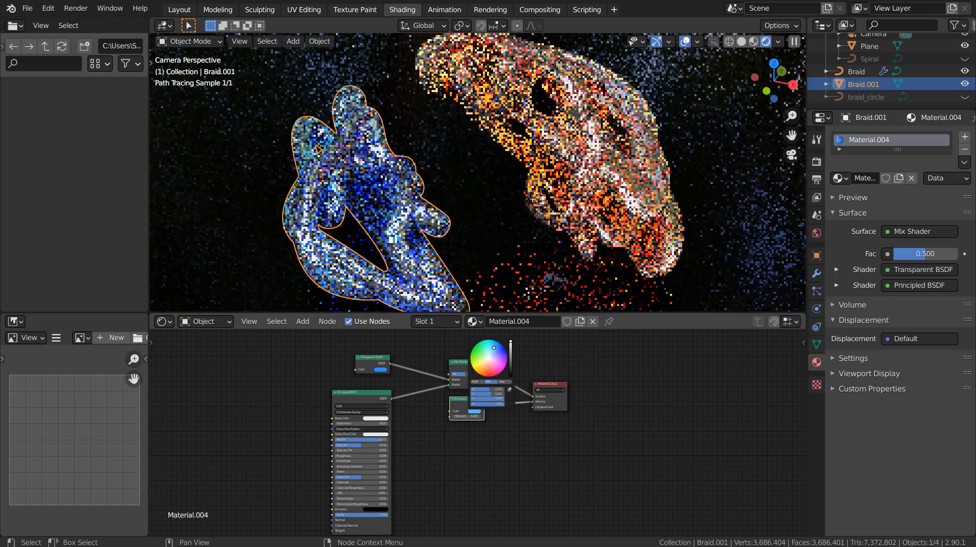
{"action": "left_click", "coordinate": [495, 356]}
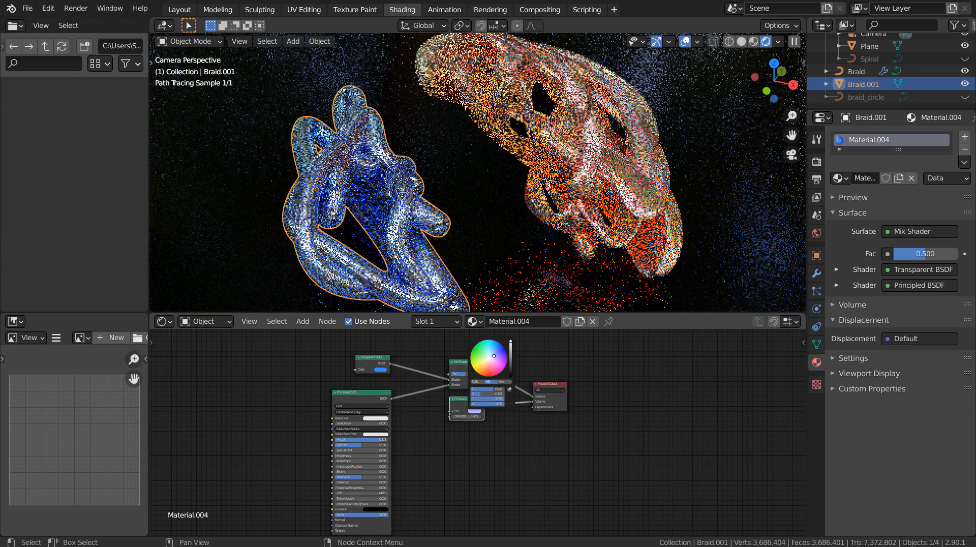
{"action": "left_click", "coordinate": [495, 364]}
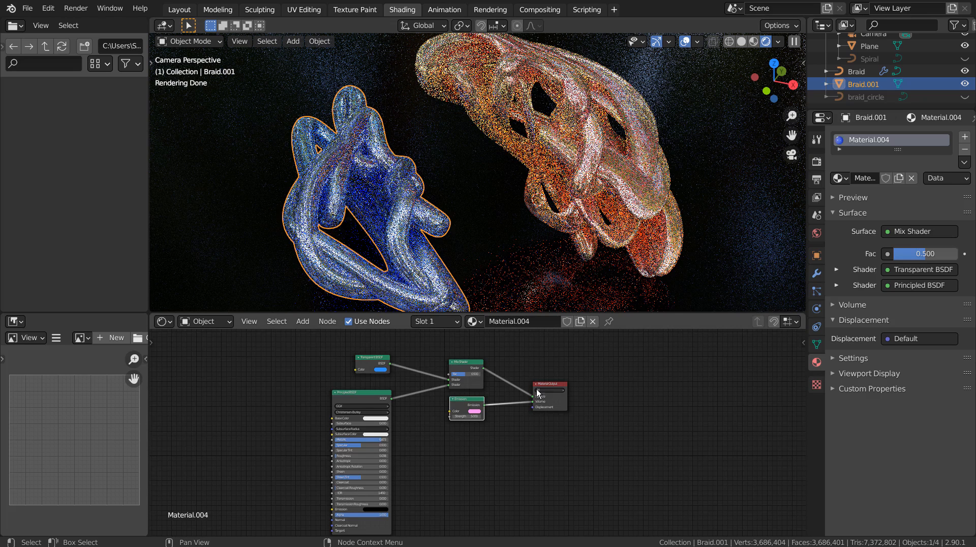
Step: Give the floor plane's material a white Base Color and set its Metallic to 0.748
{"action": "left_click", "coordinate": [740, 264]}
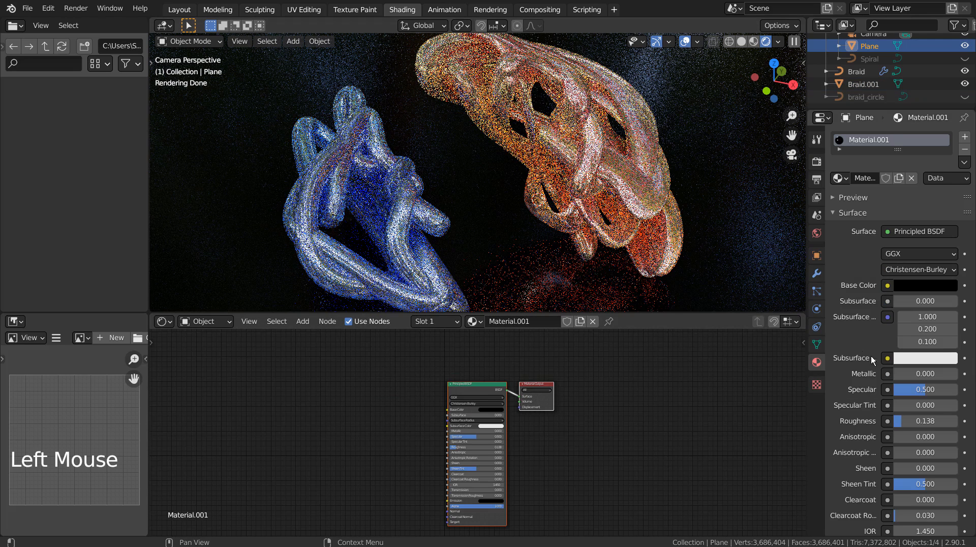
{"action": "left_click", "coordinate": [932, 288]}
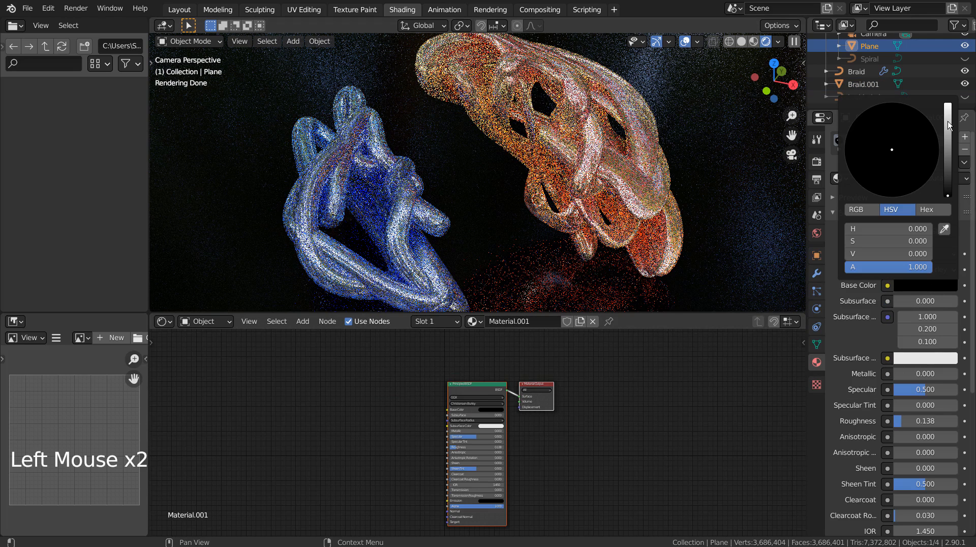
{"action": "left_click_drag", "start_coordinate": [948, 126], "coordinate": [948, 104]}
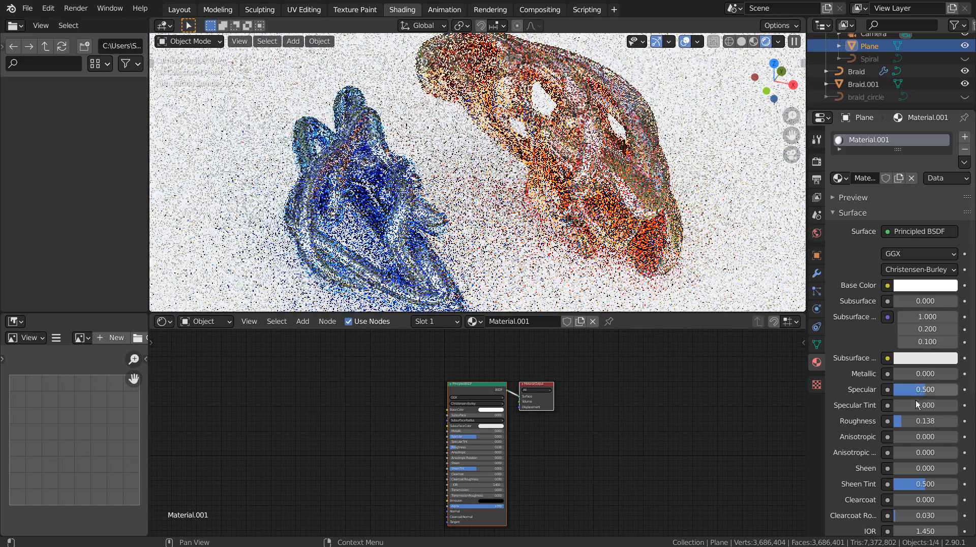
{"action": "left_click_drag", "start_coordinate": [919, 375], "coordinate": [942, 374]}
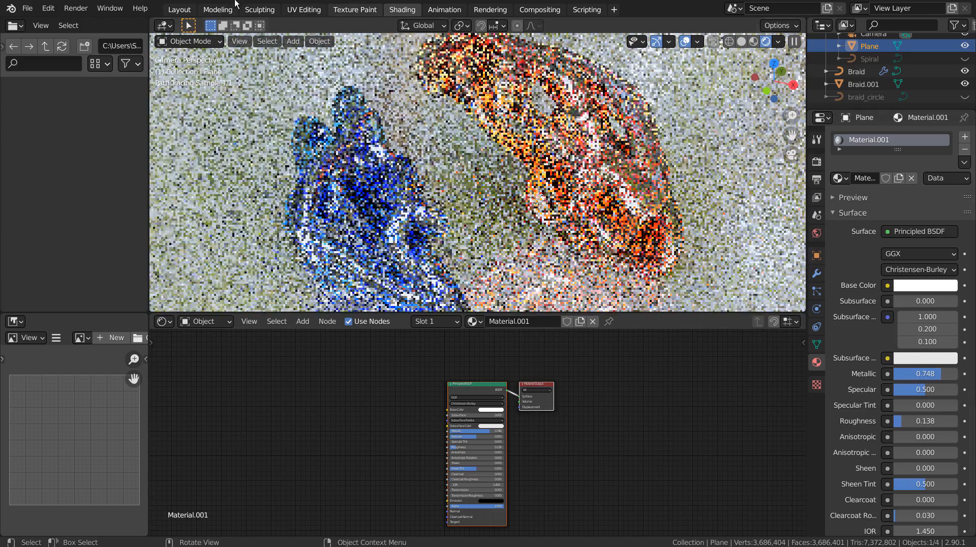
Step: Show the Layout workspace in rendered shading and replace the world's forest.exr colour input with a Sky Texture
{"action": "left_click", "coordinate": [181, 11]}
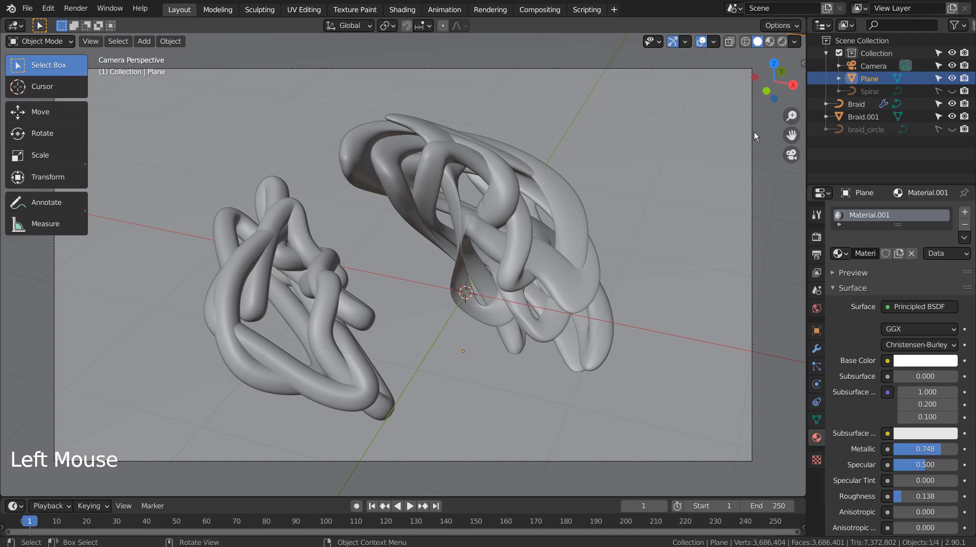
{"action": "left_click", "coordinate": [767, 41]}
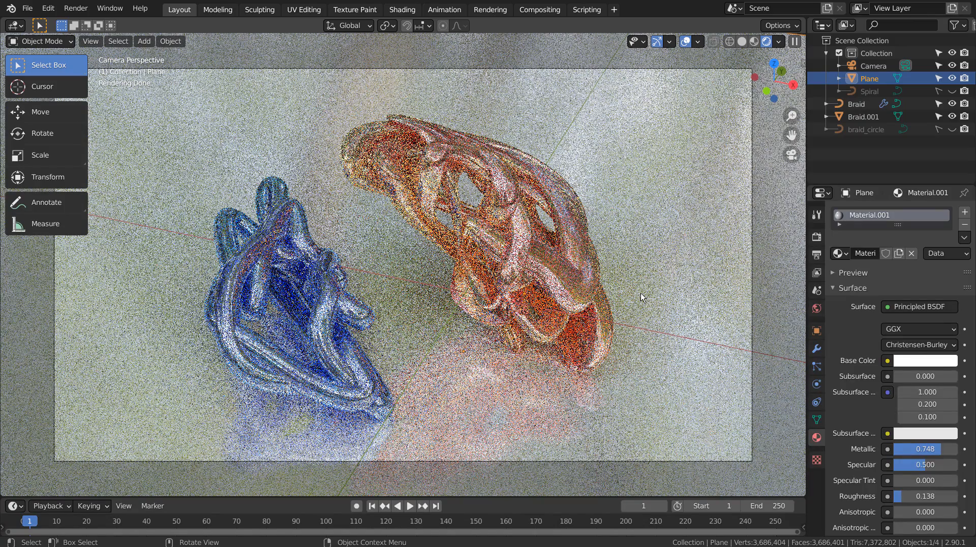
{"action": "left_click", "coordinate": [818, 307]}
{"action": "left_click", "coordinate": [883, 288]}
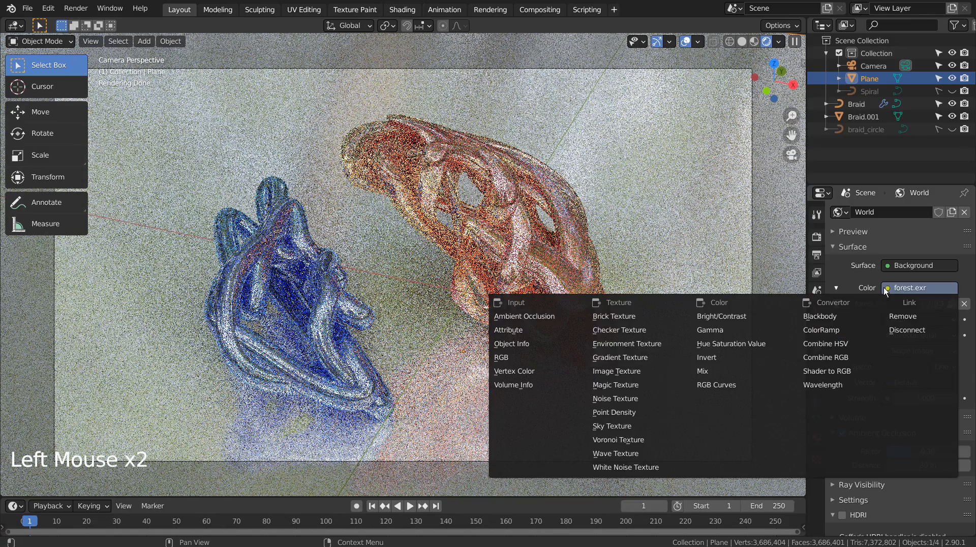
{"action": "left_click", "coordinate": [629, 425]}
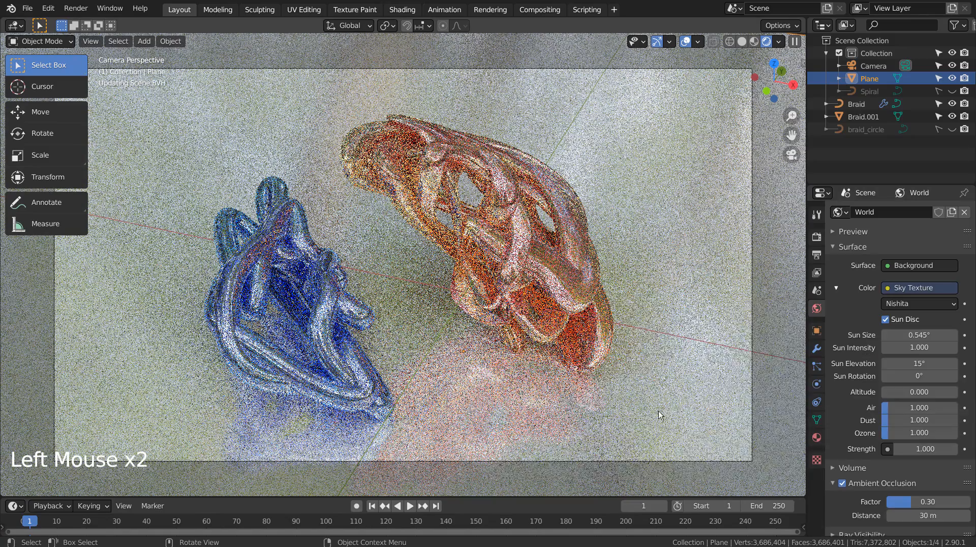
Step: Set the world sky's Sun Intensity to 0.3 and its background Strength to 0.1
{"action": "left_click", "coordinate": [920, 348]}
{"action": "type", "text": "0.3"}
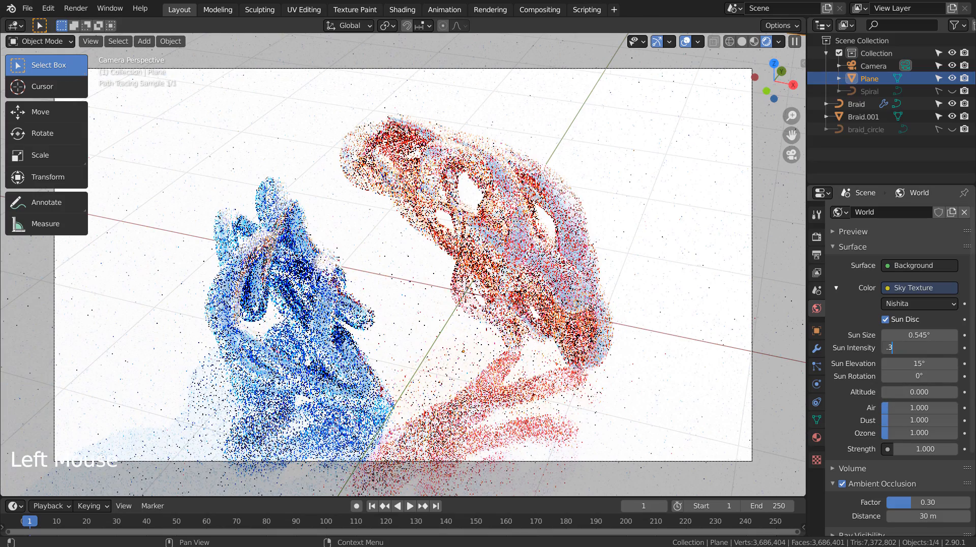
{"action": "key", "text": "Return"}
{"action": "left_click", "coordinate": [923, 451]}
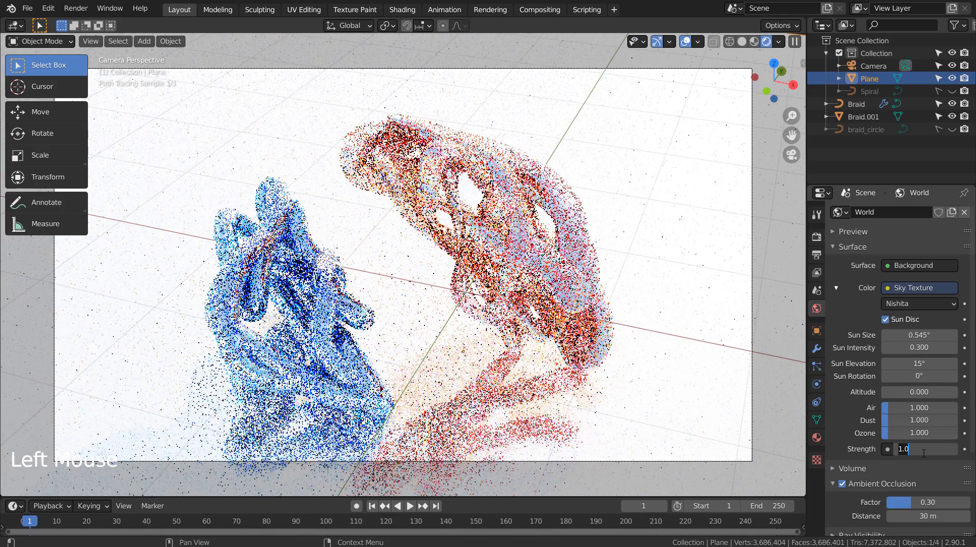
{"action": "type", "text": "0.1"}
{"action": "key", "text": "Return"}
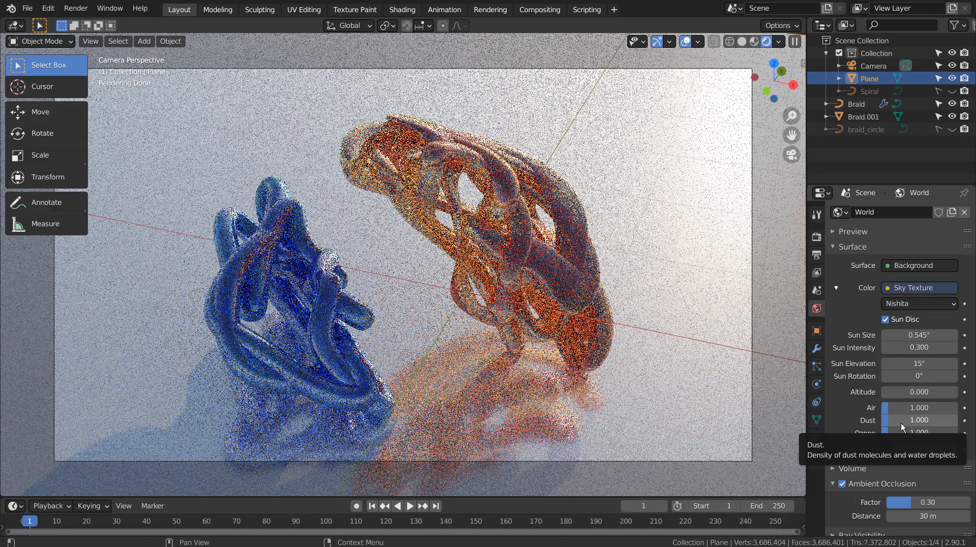
Step: Try Sun Rotation values of 45°, 90° and 180° on the Sky Texture to compare the shadow directions
{"action": "left_click", "coordinate": [917, 376]}
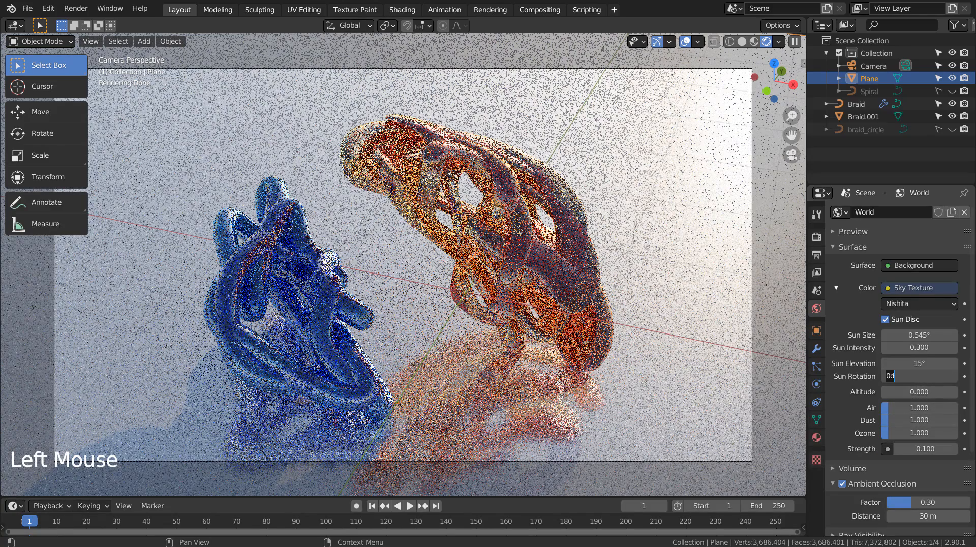
{"action": "type", "text": "45"}
{"action": "key", "text": "Return"}
{"action": "double_click", "coordinate": [918, 376]}
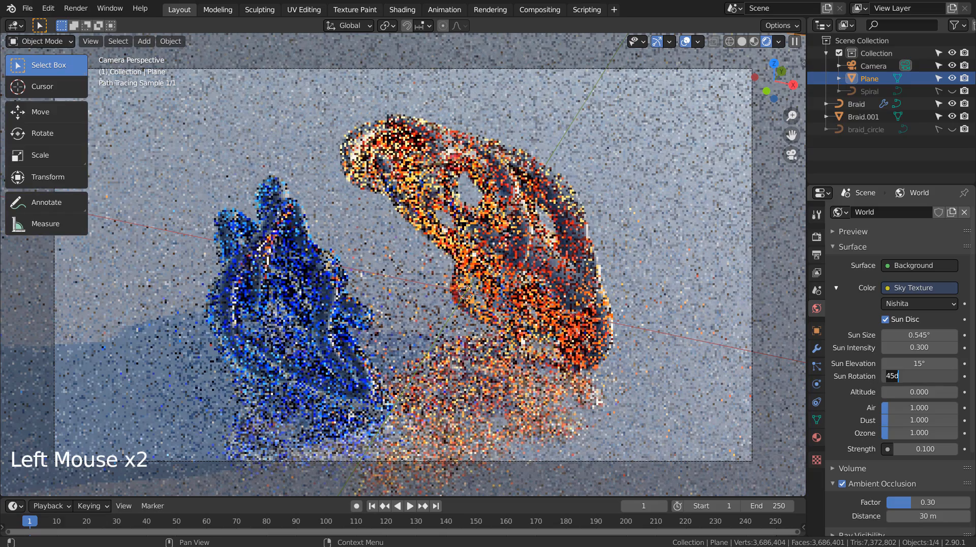
{"action": "type", "text": "90"}
{"action": "key", "text": "Return"}
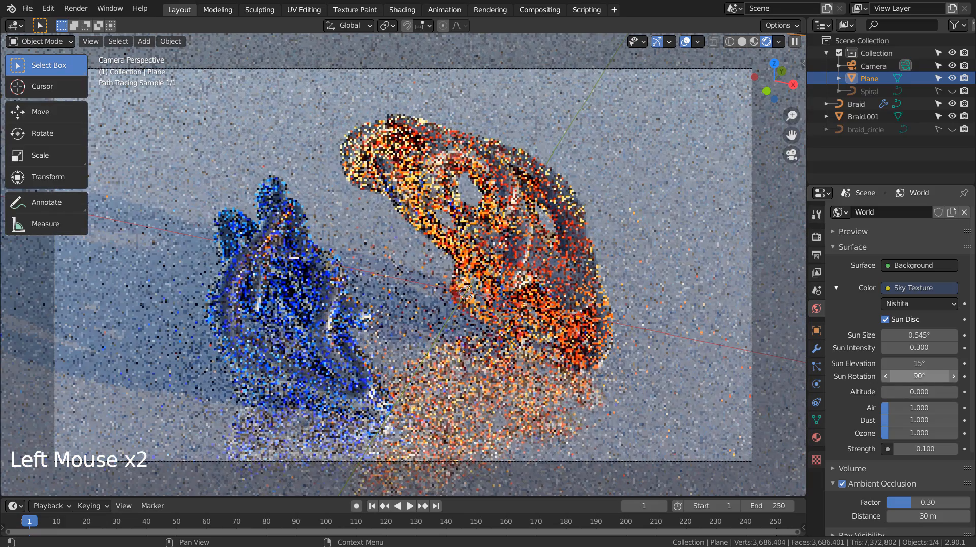
{"action": "left_click", "coordinate": [917, 376]}
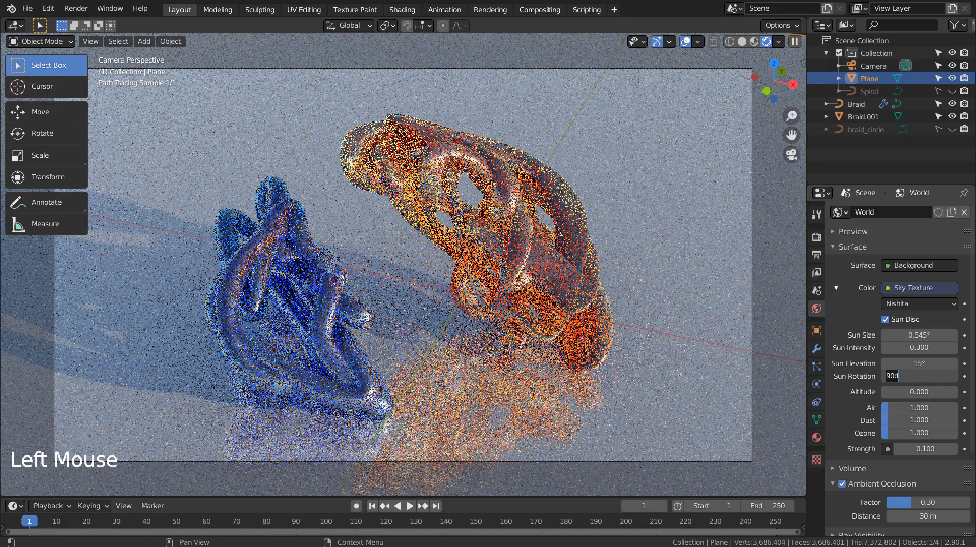
{"action": "type", "text": "180"}
{"action": "key", "text": "Return"}
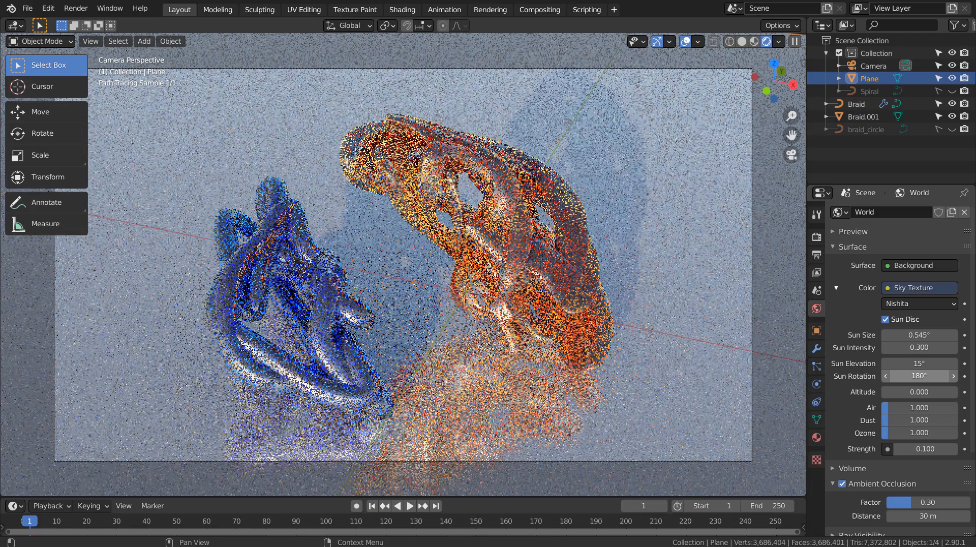
Step: Set the Sky Texture's Sun Rotation to 230°
{"action": "left_click", "coordinate": [917, 376]}
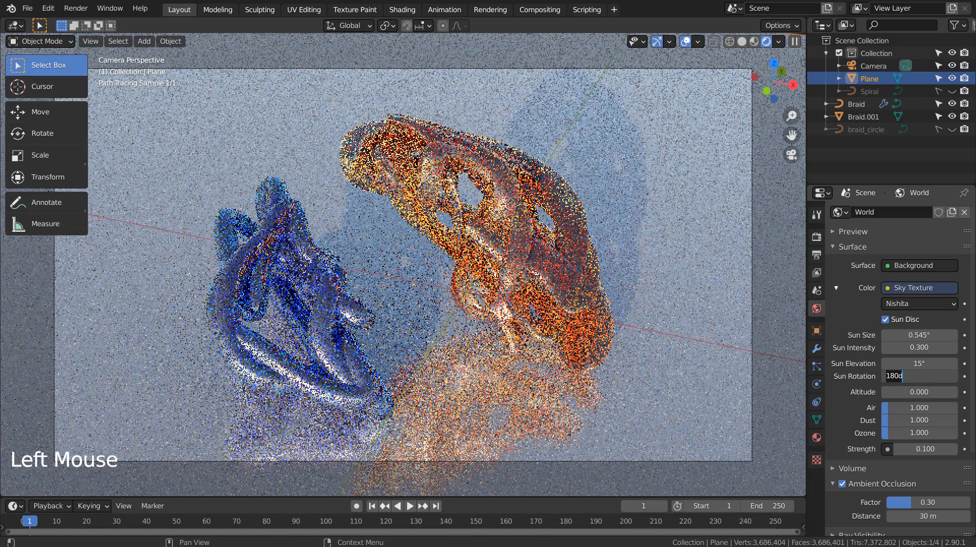
{"action": "type", "text": "230"}
{"action": "key", "text": "Return"}
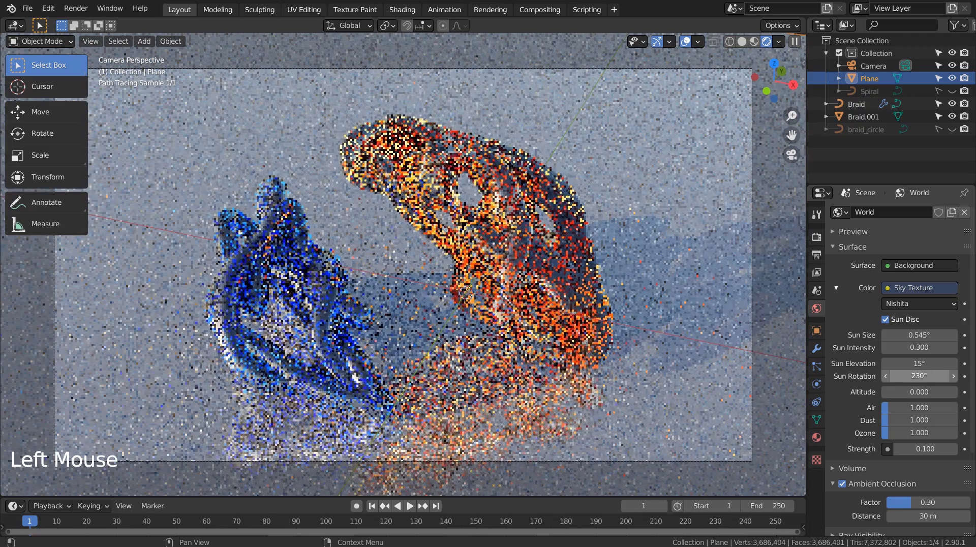
Step: Set the Sky Texture's Sun Rotation to 220°
{"action": "left_click", "coordinate": [917, 376]}
{"action": "type", "text": "220"}
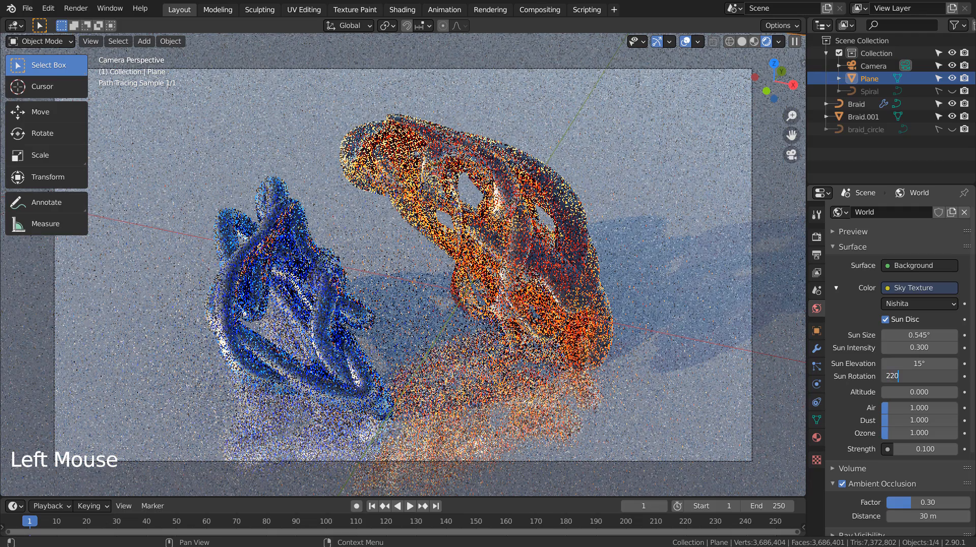
{"action": "key", "text": "Return"}
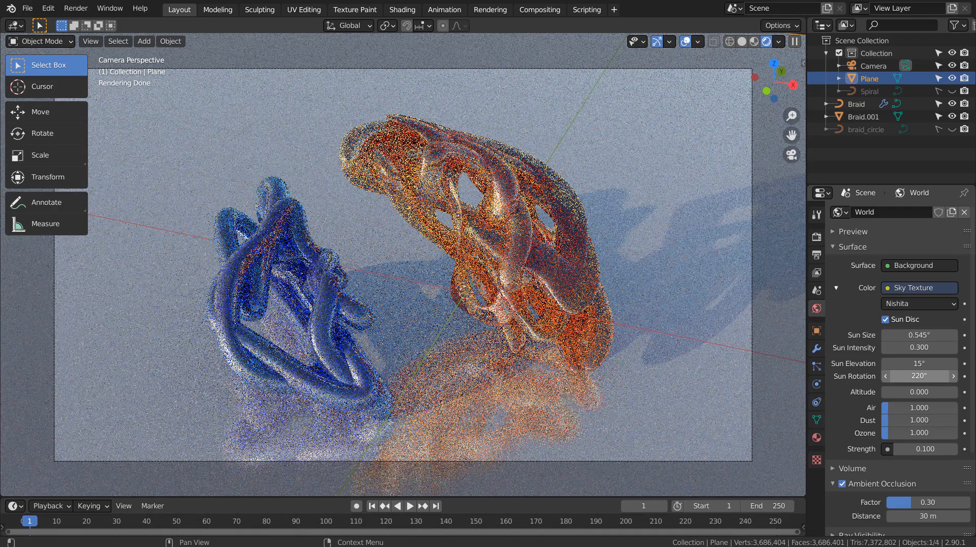
{"action": "key", "text": "shift"}
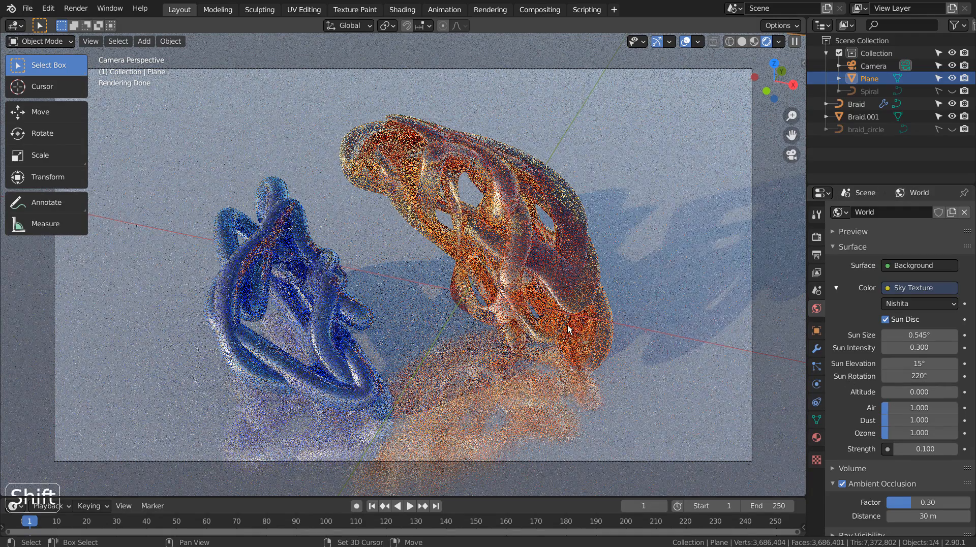
Step: Shift the camera view slightly sideways in wireframe shading and return the viewport to rendered shading
{"action": "left_click", "coordinate": [730, 41]}
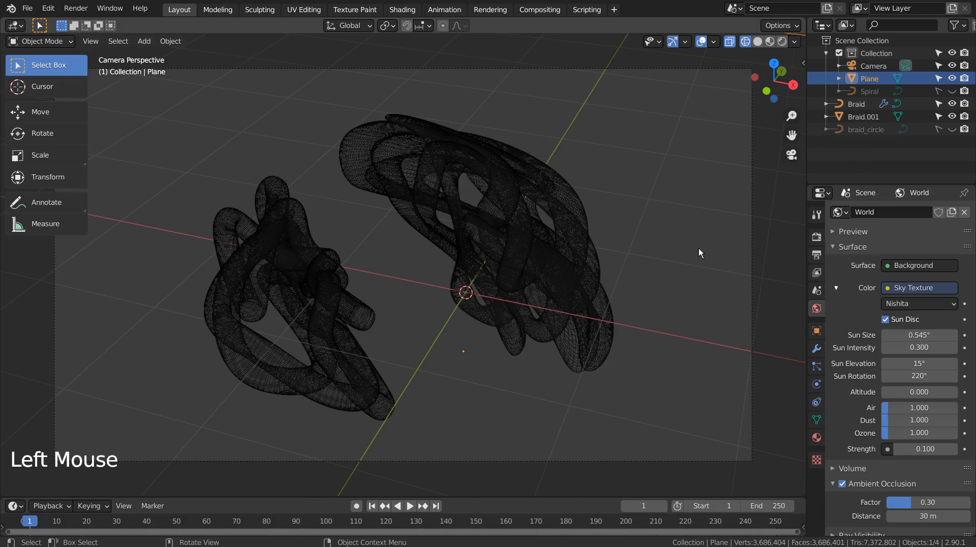
{"action": "key", "text": "shift+grave"}
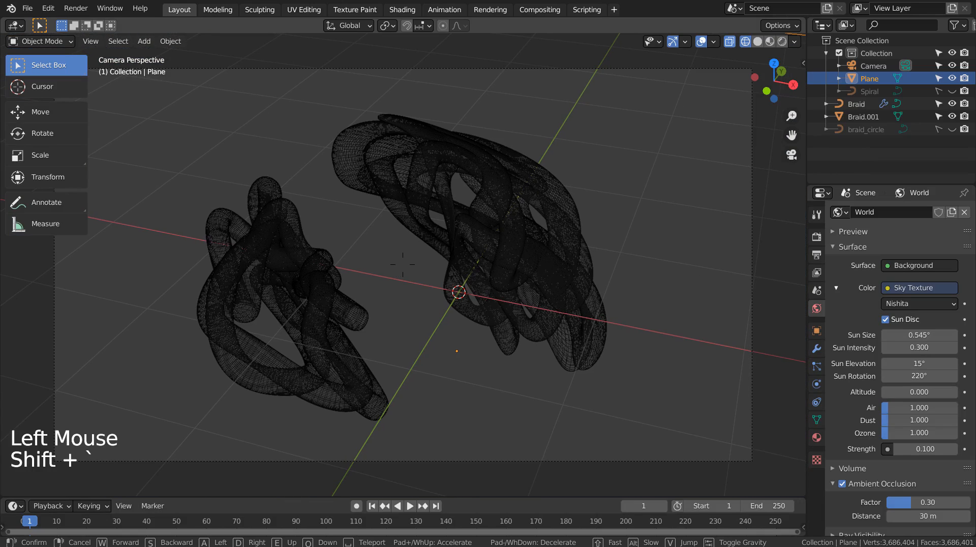
{"action": "left_click", "coordinate": [405, 269]}
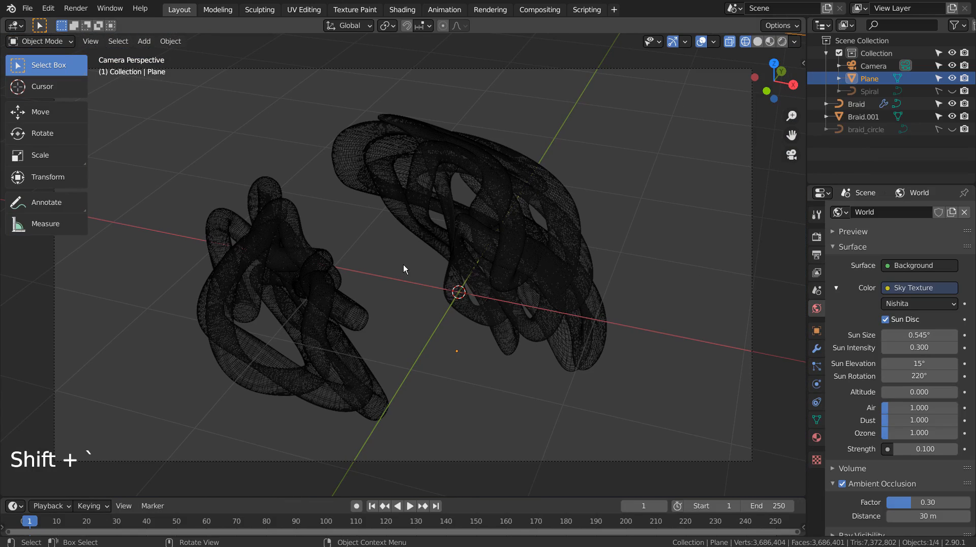
{"action": "left_click", "coordinate": [782, 41]}
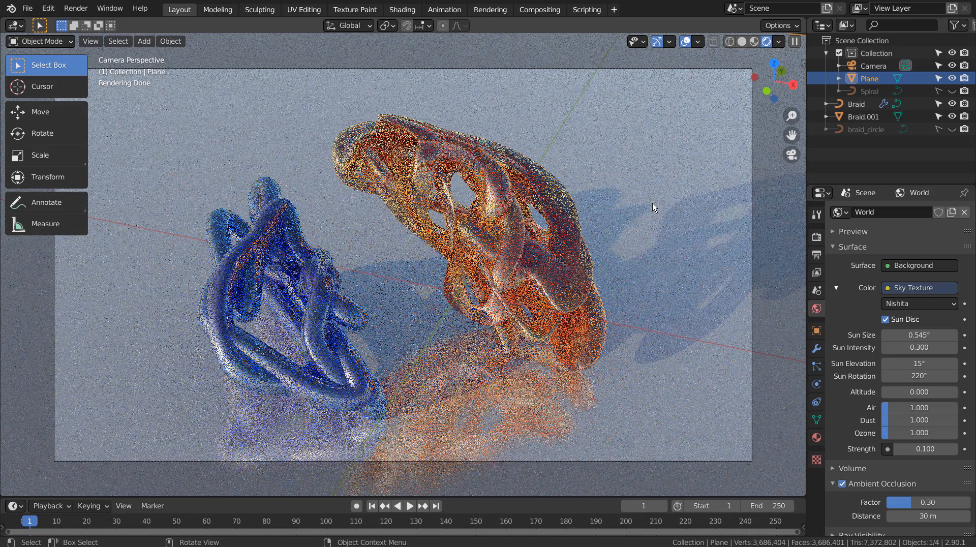
Step: Try a volume emission Strength of 35 on the orange braid's material, then restore it to 5
{"action": "left_click", "coordinate": [539, 266]}
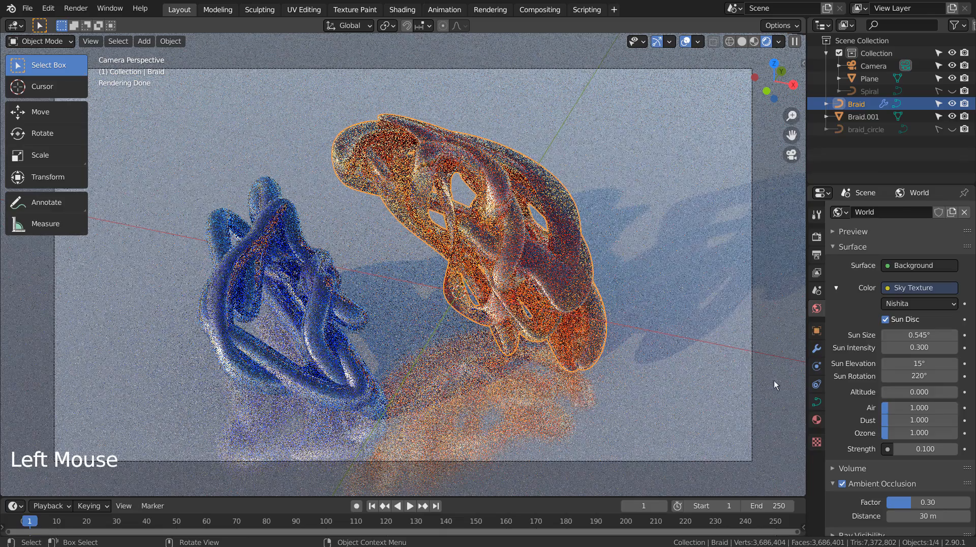
{"action": "left_click", "coordinate": [816, 420]}
{"action": "left_click", "coordinate": [924, 436]}
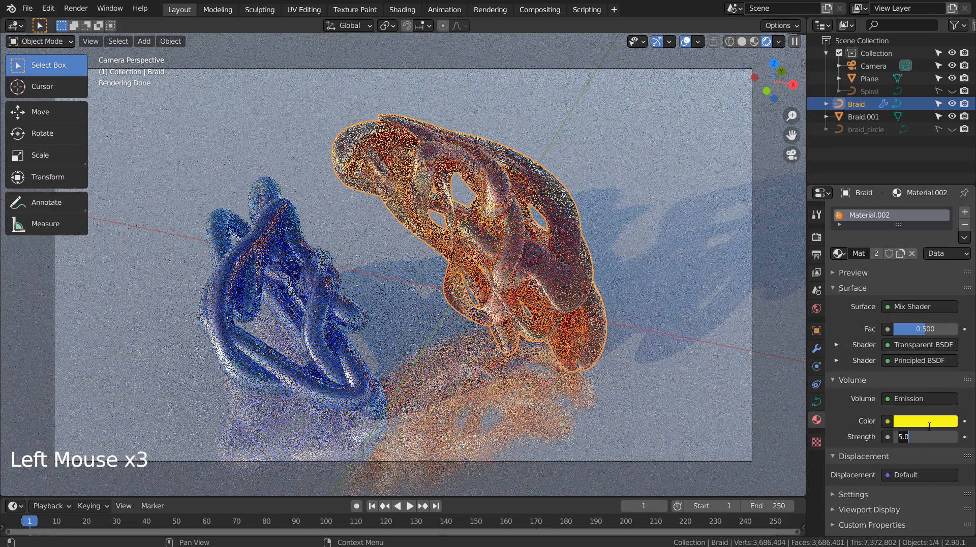
{"action": "type", "text": "35"}
{"action": "key", "text": "Return"}
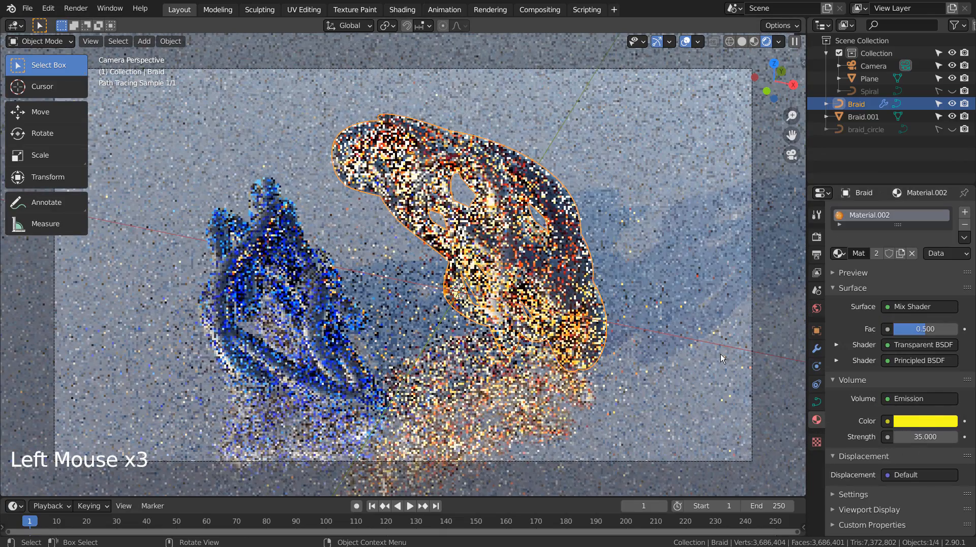
{"action": "left_click", "coordinate": [722, 358]}
{"action": "left_click", "coordinate": [591, 266]}
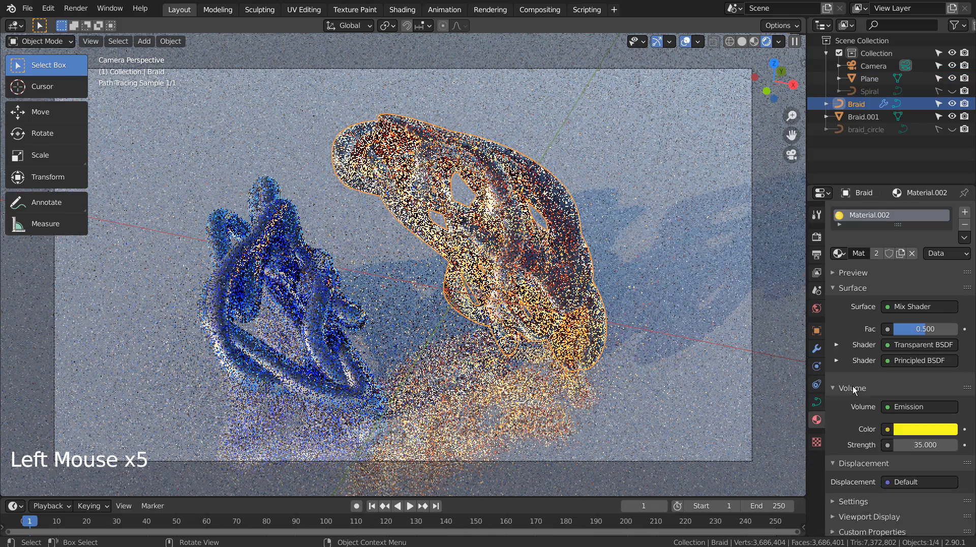
{"action": "left_click", "coordinate": [924, 437]}
{"action": "type", "text": "5"}
Step: Set the volume emission Strength of the blue braid's material to 35 and select the floor plane
{"action": "left_click", "coordinate": [315, 320]}
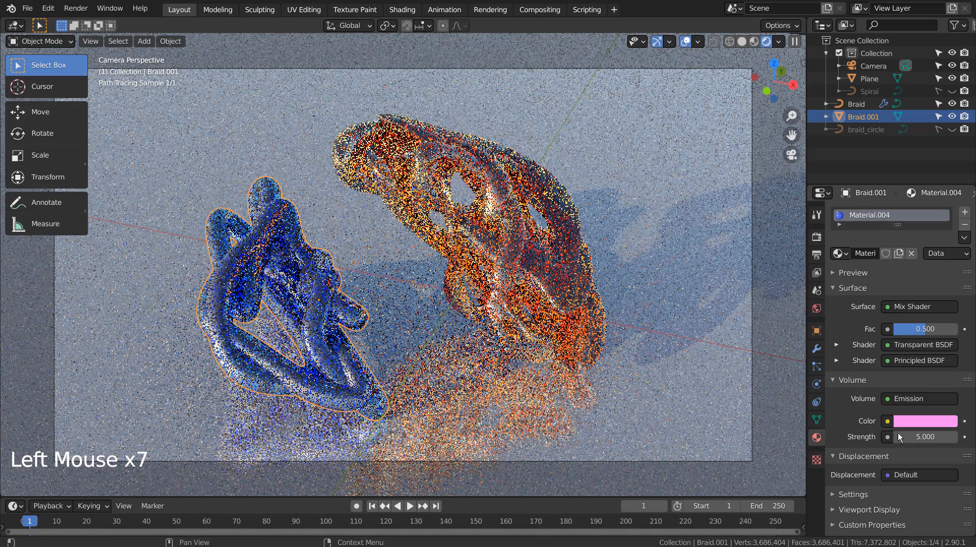
{"action": "left_click", "coordinate": [924, 436]}
{"action": "type", "text": "35"}
{"action": "left_click", "coordinate": [679, 348]}
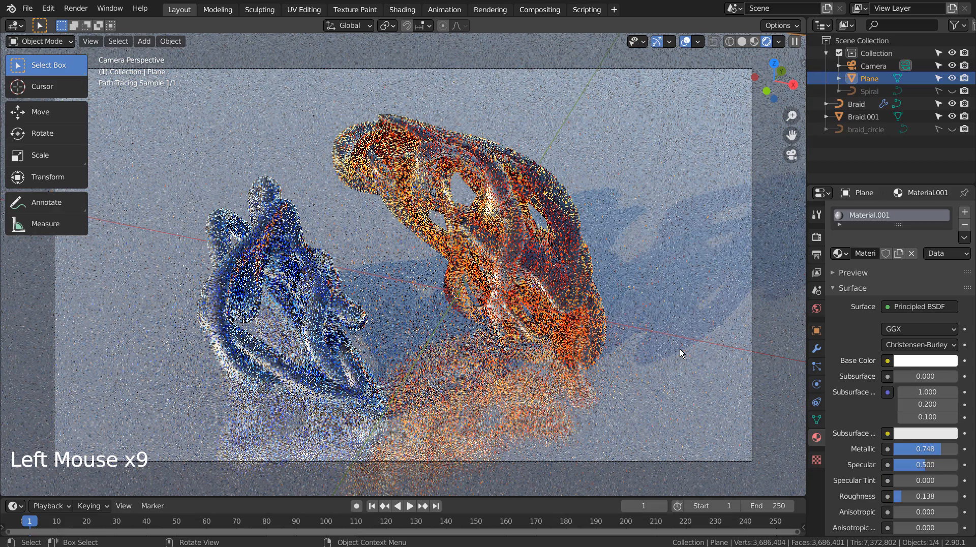
Step: Set both the Render and Viewport sample counts of Cycles to 32
{"action": "left_click", "coordinate": [816, 237]}
{"action": "left_click", "coordinate": [929, 311]}
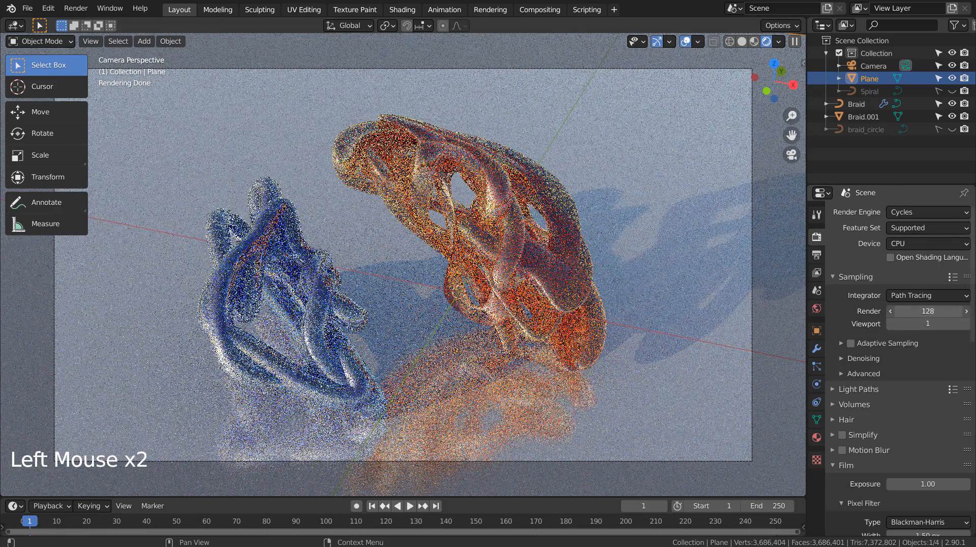
{"action": "type", "text": "32"}
{"action": "key", "text": "Tab"}
{"action": "type", "text": "32"}
{"action": "key", "text": "Return"}
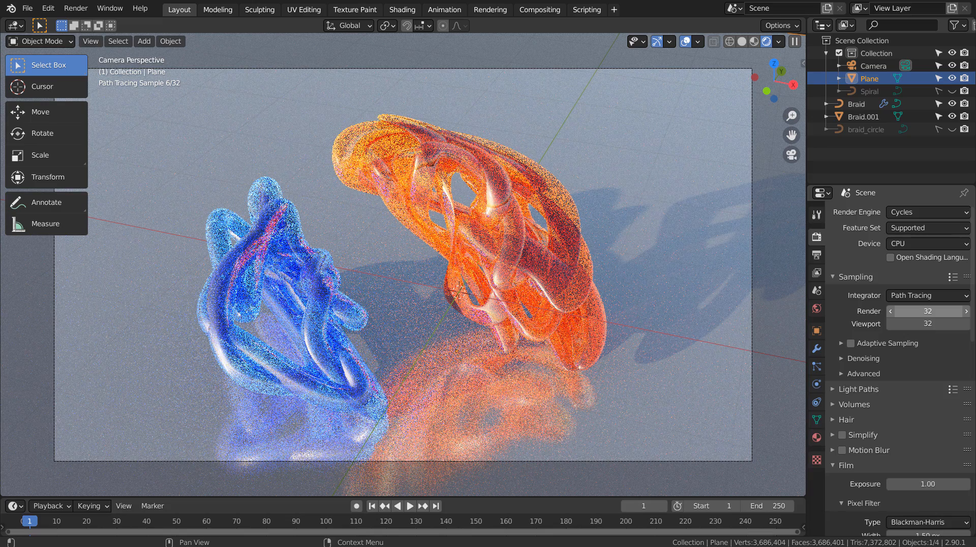
{"action": "left_click", "coordinate": [634, 194]}
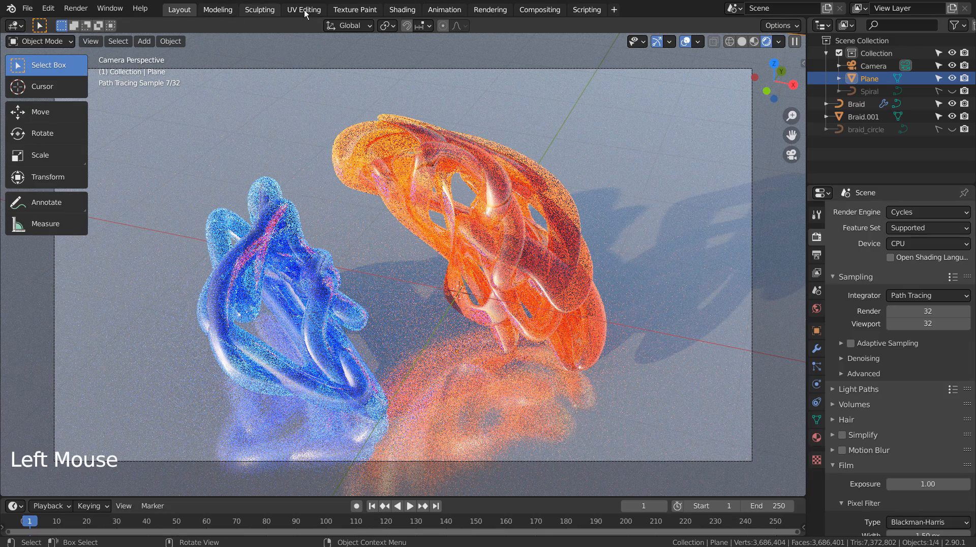
Step: Switch to the Shading workspace with solid viewport shading and save the file
{"action": "left_click", "coordinate": [402, 10]}
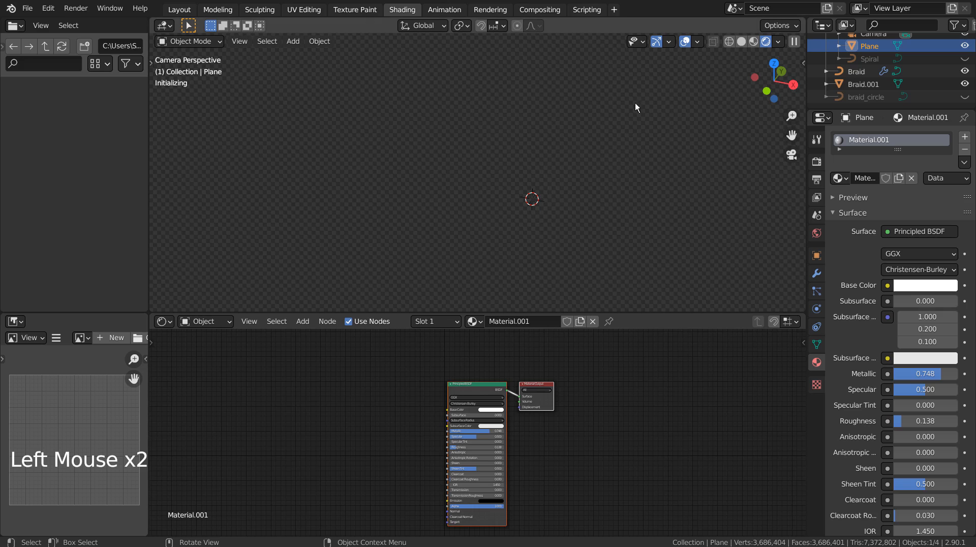
{"action": "left_click", "coordinate": [738, 42]}
{"action": "key", "text": "ctrl+s"}
{"action": "left_click", "coordinate": [517, 423]}
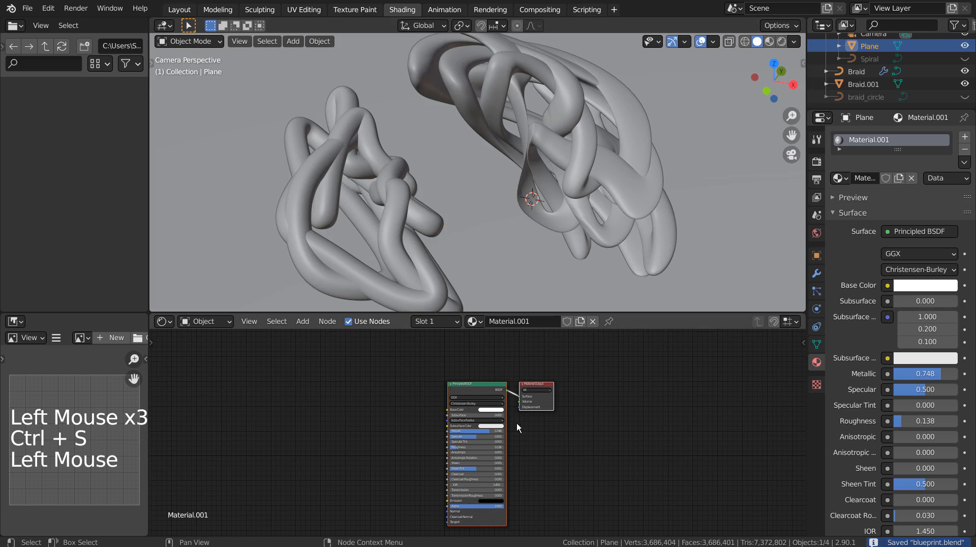
Step: Add a Noise Texture node to the floor's material and connect its Fac output to the Material Output's Displacement
{"action": "left_click", "coordinate": [346, 375]}
{"action": "key", "text": "shift+a"}
{"action": "type", "text": "nos"}
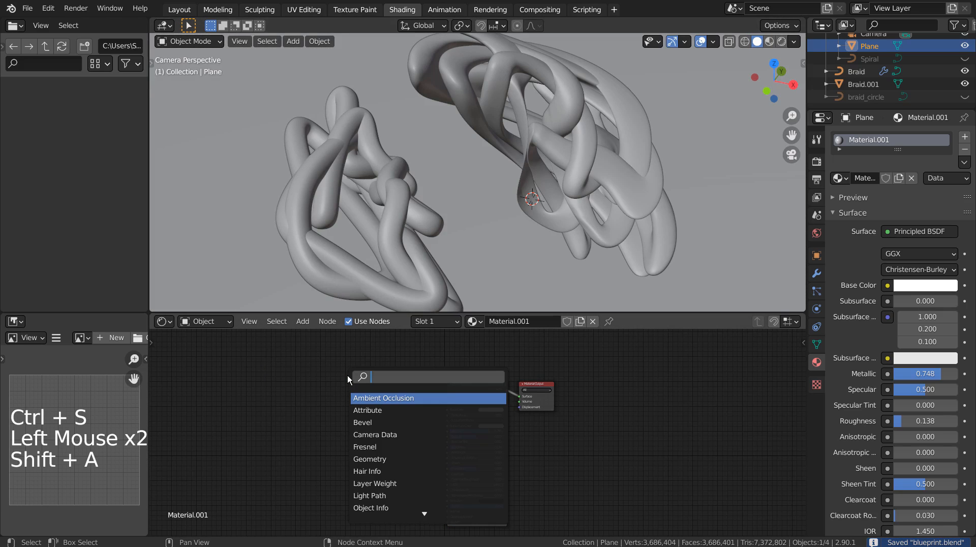
{"action": "type", "text": "e"}
{"action": "key", "text": "Return"}
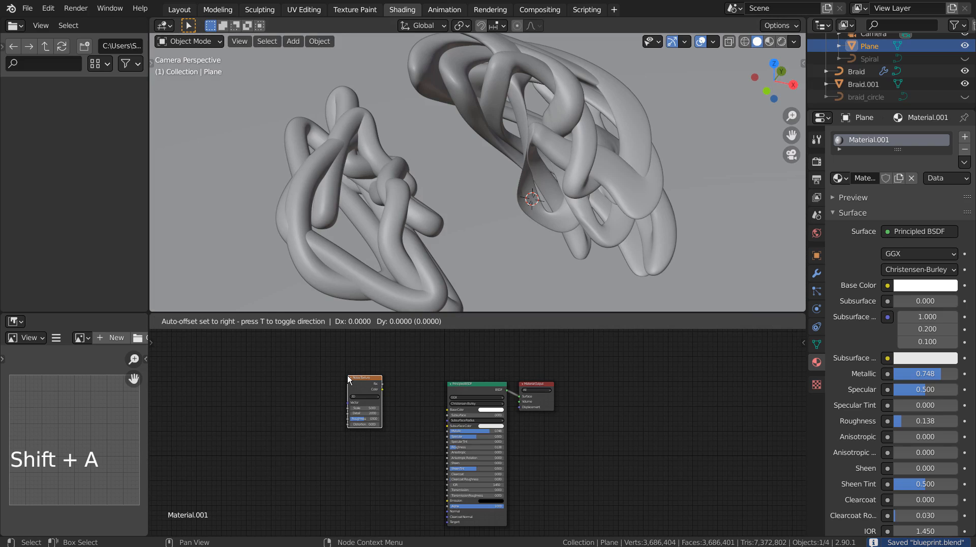
{"action": "left_click", "coordinate": [380, 397]}
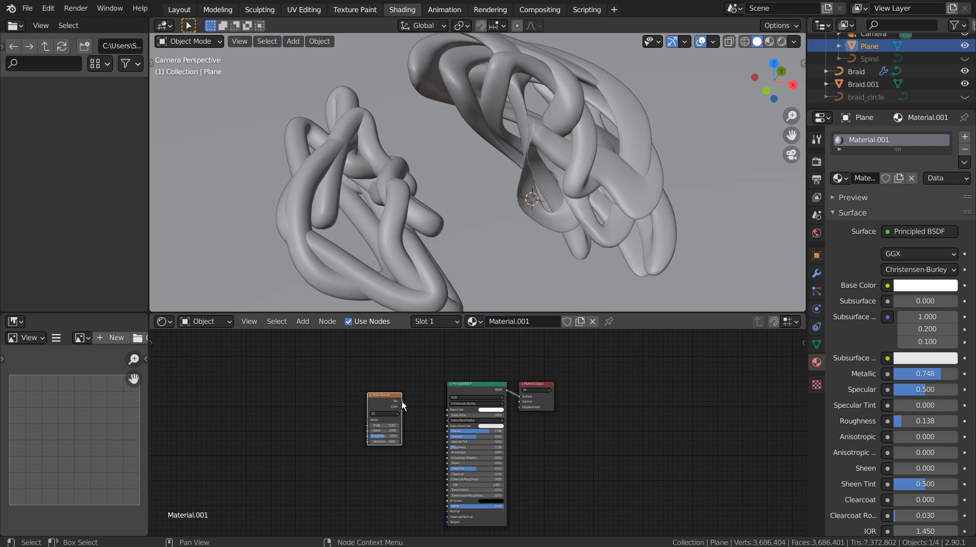
{"action": "left_click_drag", "start_coordinate": [403, 405], "coordinate": [519, 406]}
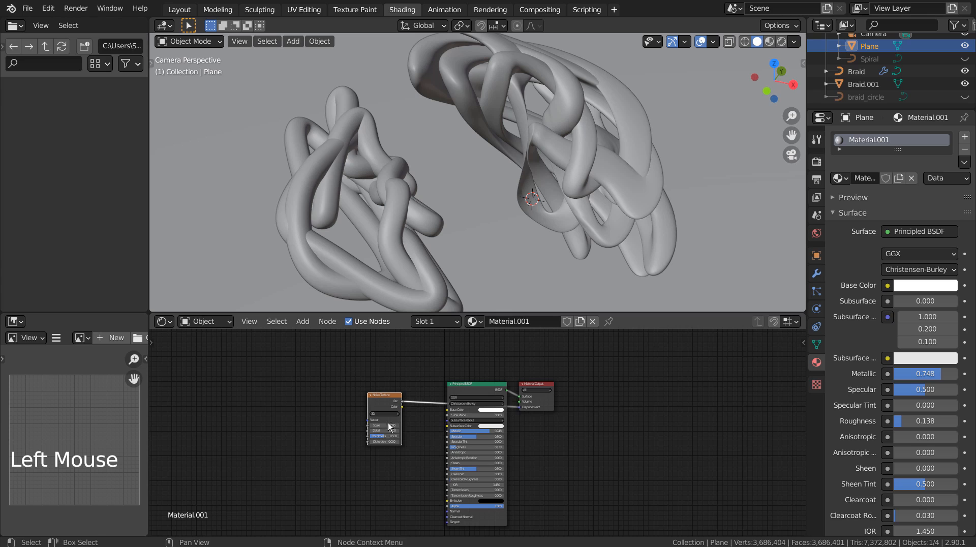
Step: Set the Noise Texture's Scale to 155 and Detail to 5, and preview the floor in rendered shading
{"action": "left_click", "coordinate": [768, 43]}
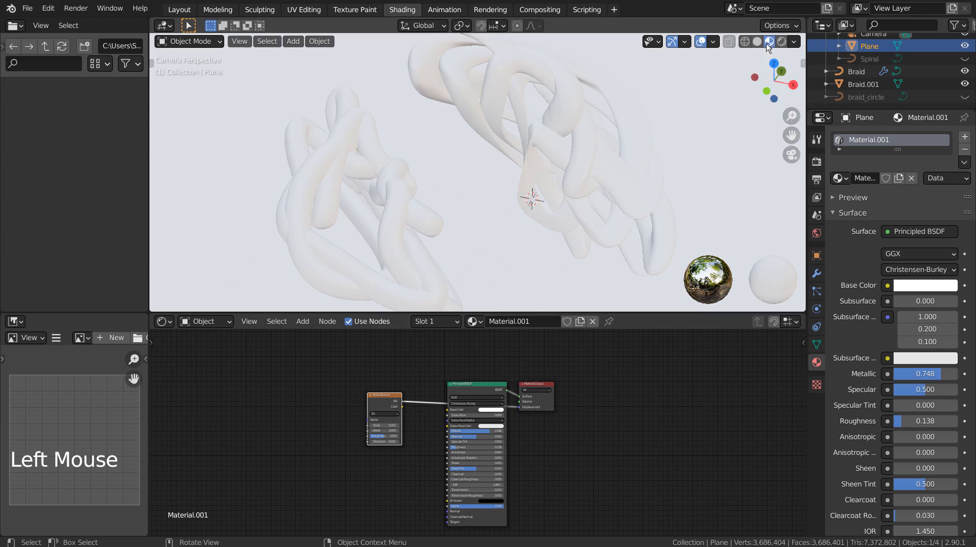
{"action": "scroll", "coordinate": [377, 427], "scroll_direction": "up", "scroll_amount": 5}
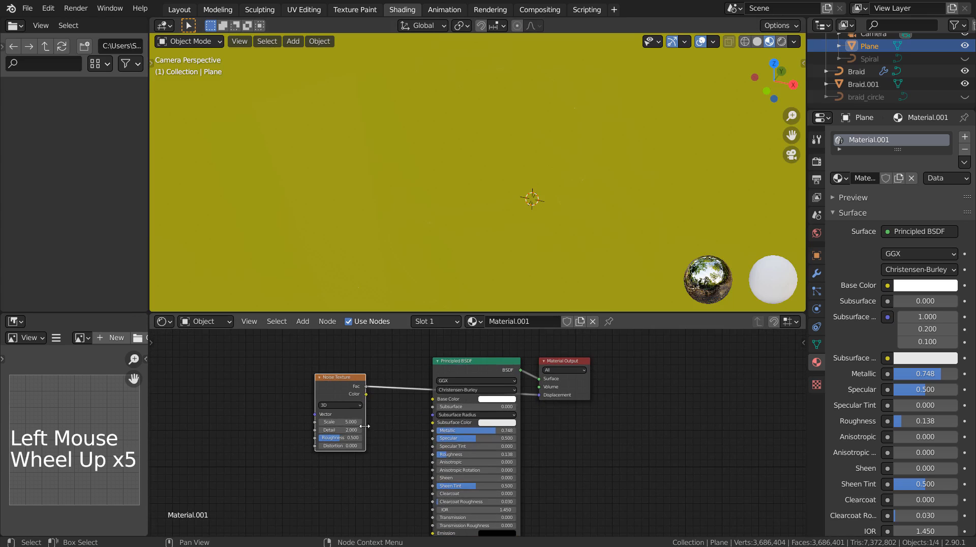
{"action": "left_click_drag", "start_coordinate": [365, 426], "coordinate": [448, 426]}
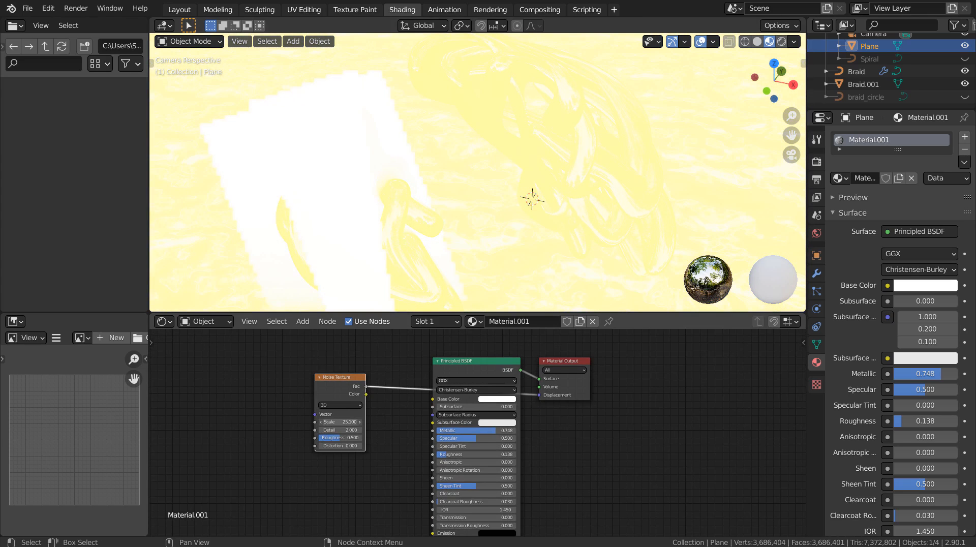
{"action": "left_click", "coordinate": [335, 422]}
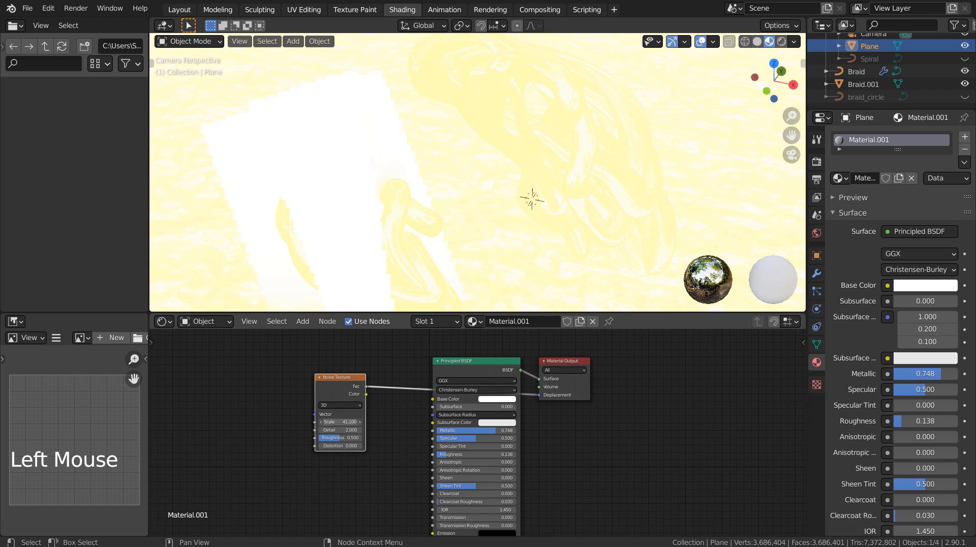
{"action": "type", "text": "155"}
{"action": "key", "text": "Return"}
{"action": "left_click", "coordinate": [338, 430]}
{"action": "type", "text": "5"}
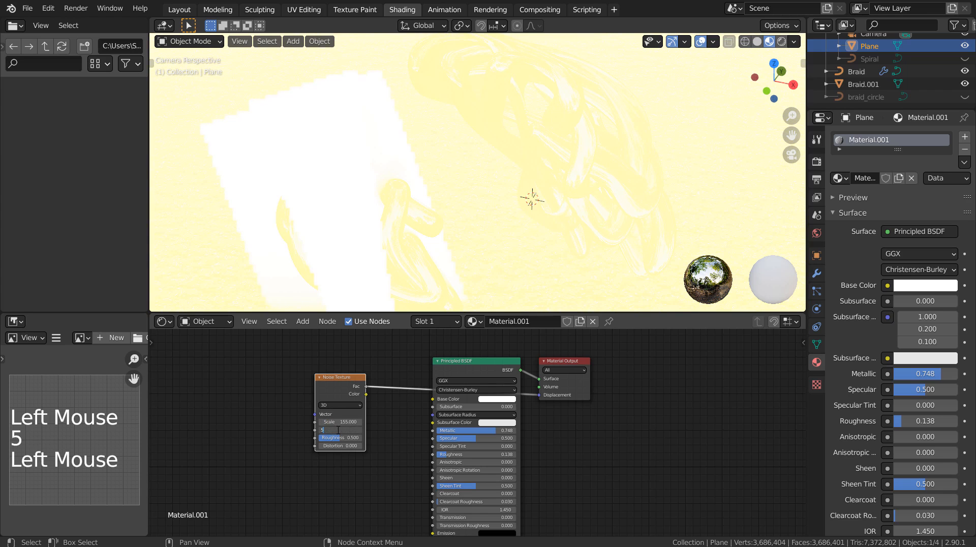
{"action": "key", "text": "Return"}
{"action": "left_click", "coordinate": [781, 41]}
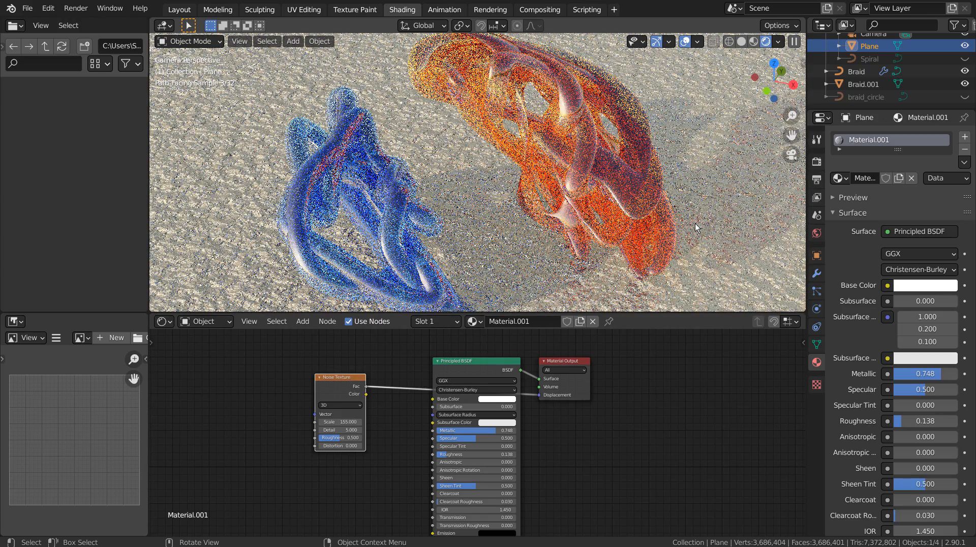
Step: Try orange, yellow and light blue as the floor material's Base Color and settle on a pale mint green
{"action": "left_click", "coordinate": [495, 400]}
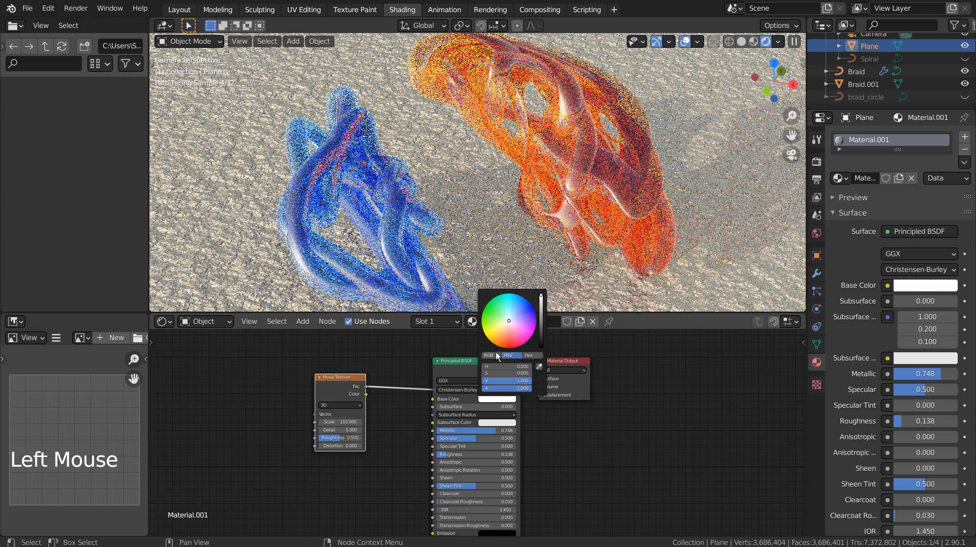
{"action": "left_click", "coordinate": [498, 336]}
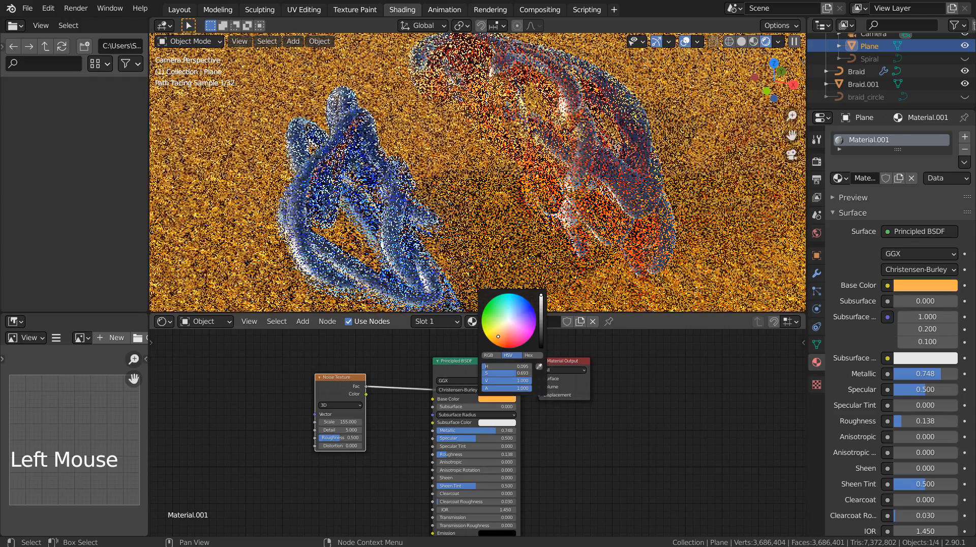
{"action": "left_click", "coordinate": [497, 331]}
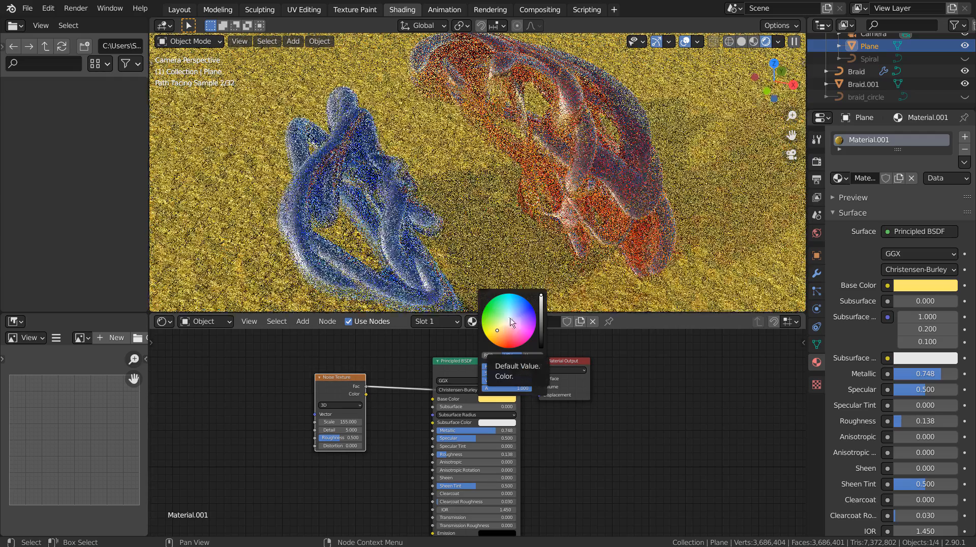
{"action": "left_click", "coordinate": [514, 309]}
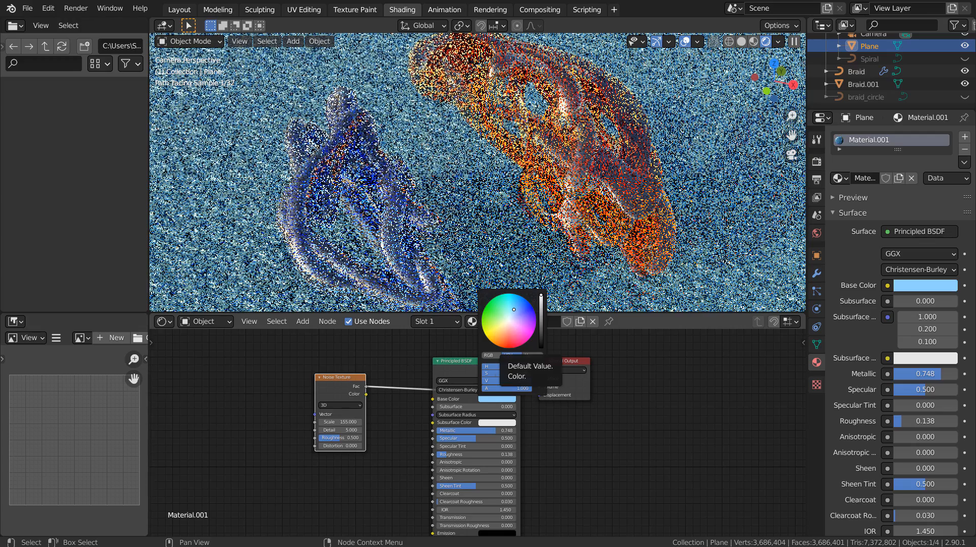
{"action": "left_click", "coordinate": [518, 331]}
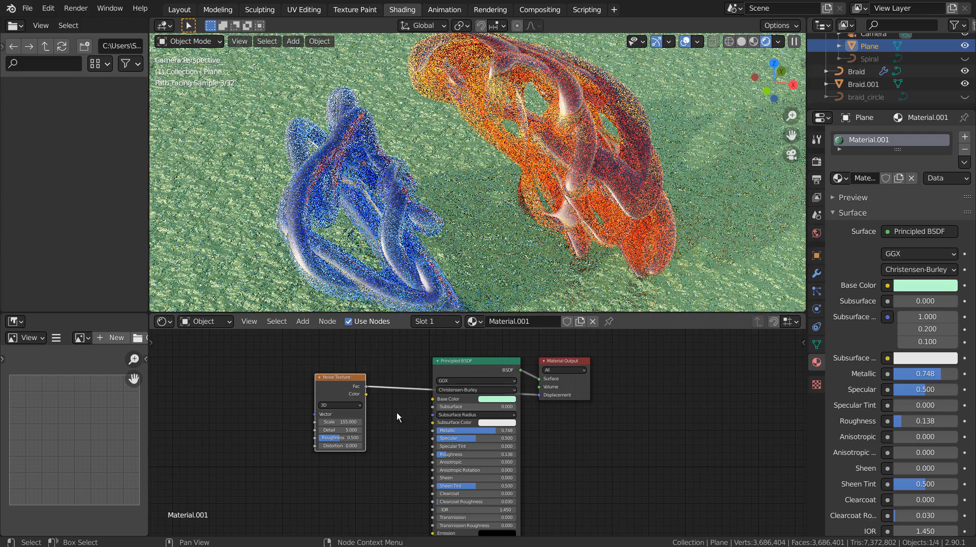
Step: Set the Scale of the floor's Noise Texture to 35
{"action": "left_click", "coordinate": [341, 422]}
{"action": "type", "text": "35"}
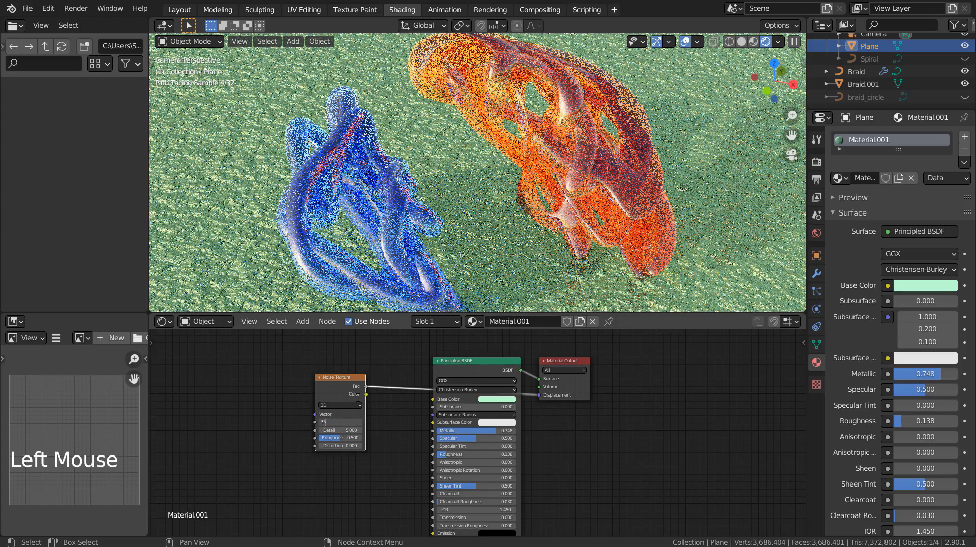
{"action": "key", "text": "Return"}
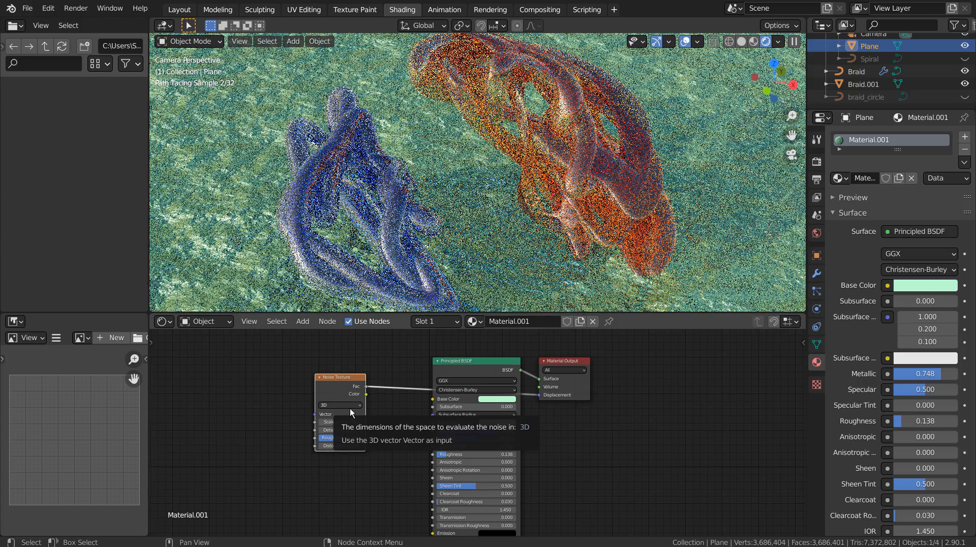
Step: Try a paler green as the floor material's Base Color, with the whole camera frame in the rendered preview
{"action": "left_click", "coordinate": [499, 400]}
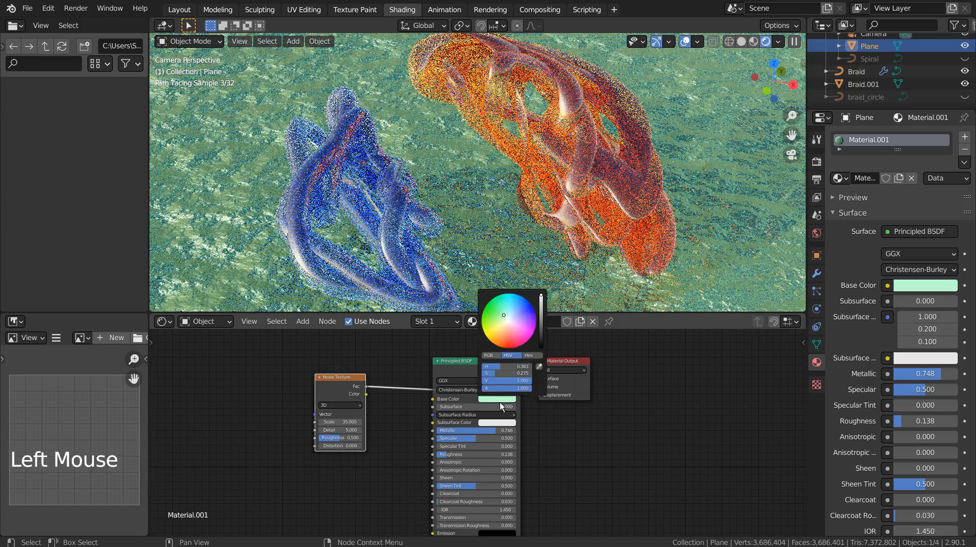
{"action": "left_click", "coordinate": [506, 319]}
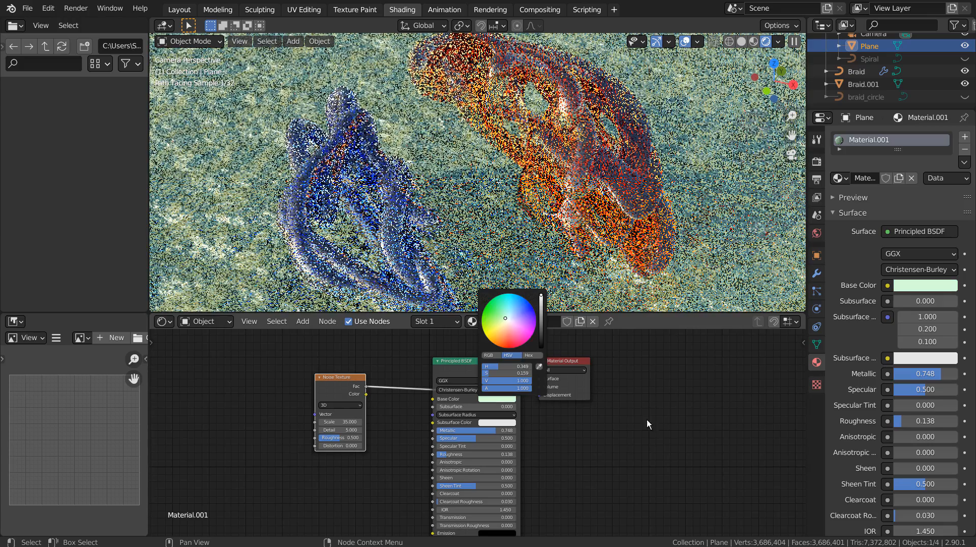
{"action": "scroll", "coordinate": [629, 254], "scroll_direction": "down", "scroll_amount": 1}
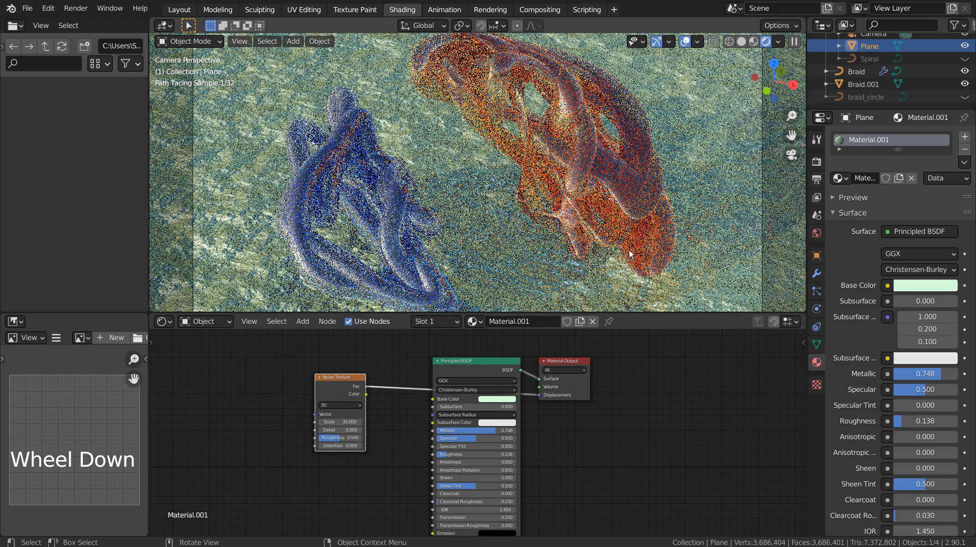
{"action": "scroll", "coordinate": [629, 255], "scroll_direction": "down", "scroll_amount": 2}
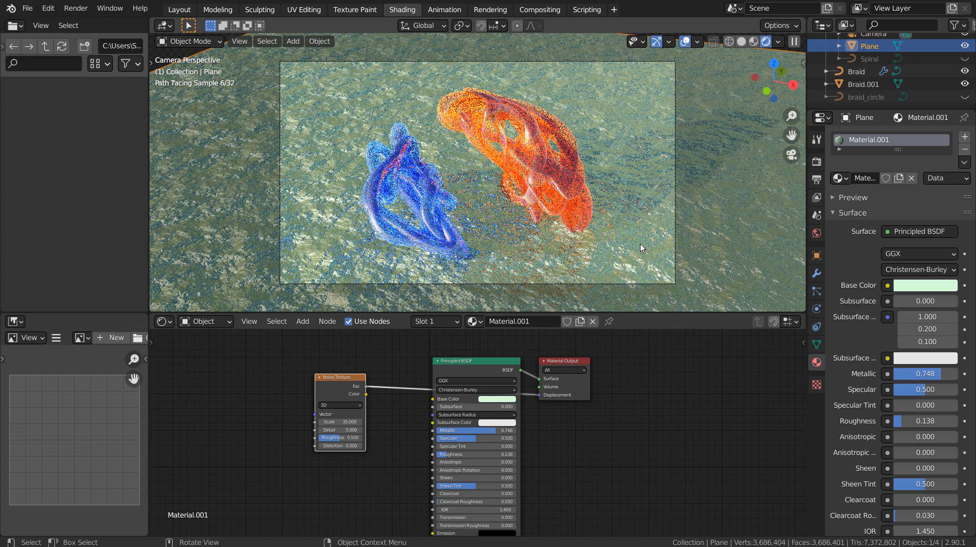
Step: Change the floor material's Base Color to a near-white tint with Hue 0
{"action": "left_click", "coordinate": [508, 400]}
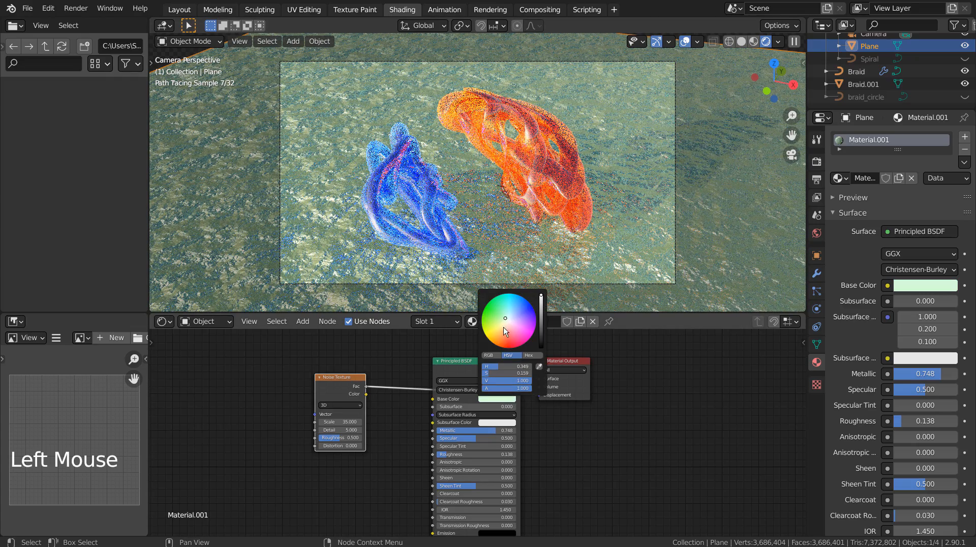
{"action": "left_click_drag", "start_coordinate": [511, 324], "coordinate": [508, 321]}
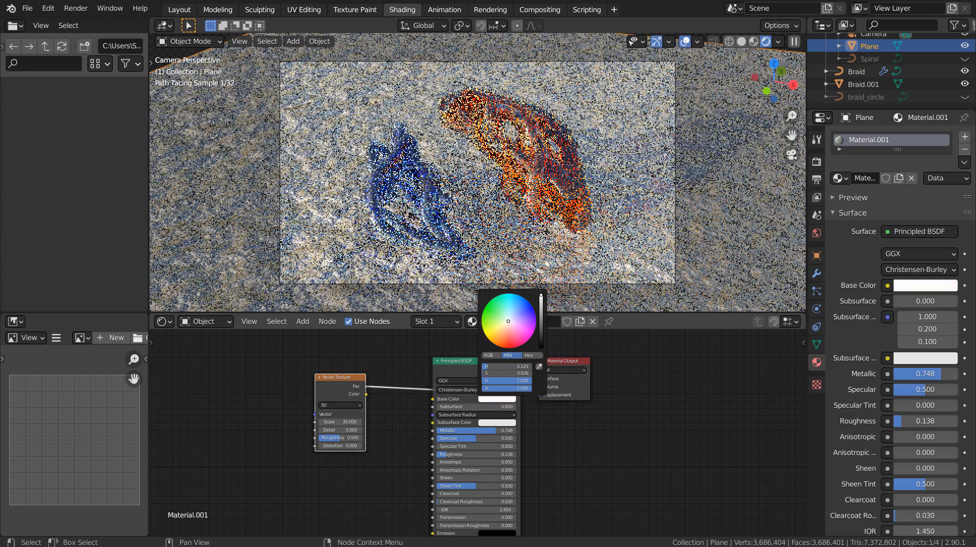
{"action": "left_click", "coordinate": [511, 366]}
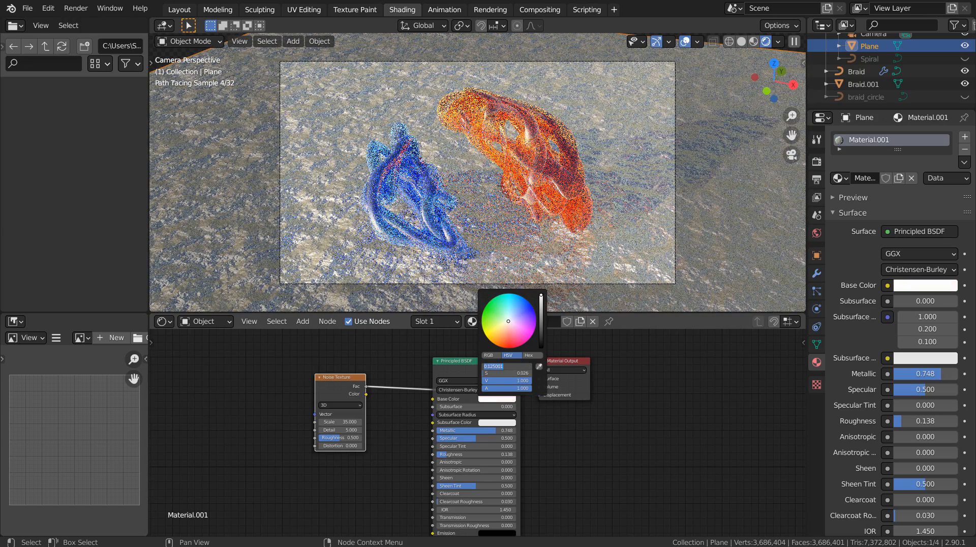
{"action": "type", "text": "0"}
{"action": "key", "text": "Return"}
{"action": "left_click", "coordinate": [589, 438]}
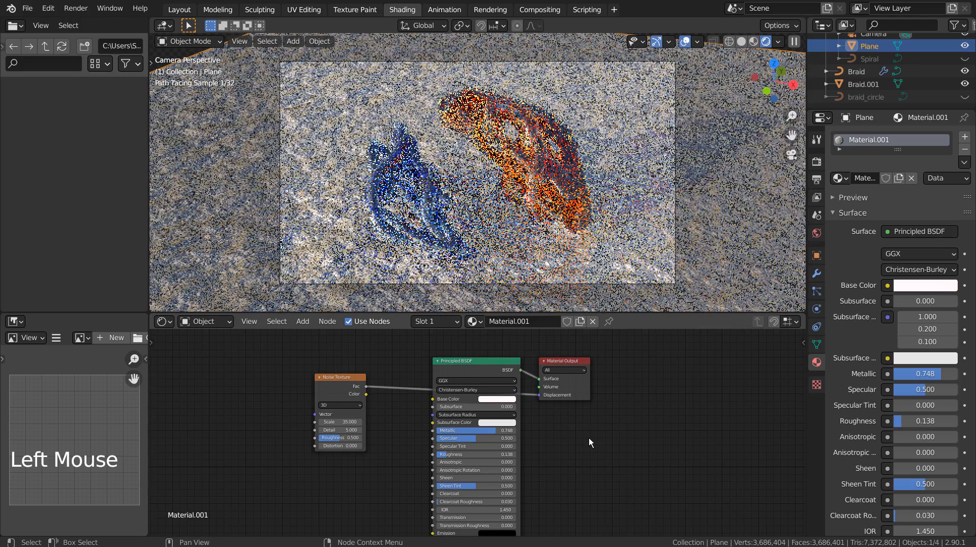
Step: Review the floor material's node setup in a maximized node editor, and the scene's Denoise and Glare compositing nodes
{"action": "key", "text": "ctrl+space"}
{"action": "scroll", "coordinate": [689, 315], "scroll_direction": "down", "scroll_amount": 2}
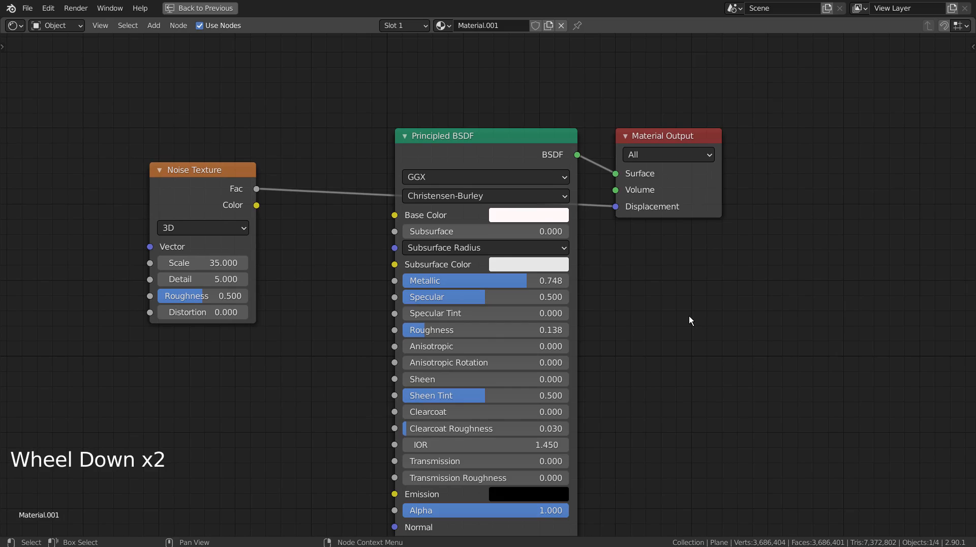
{"action": "key", "text": "ctrl"}
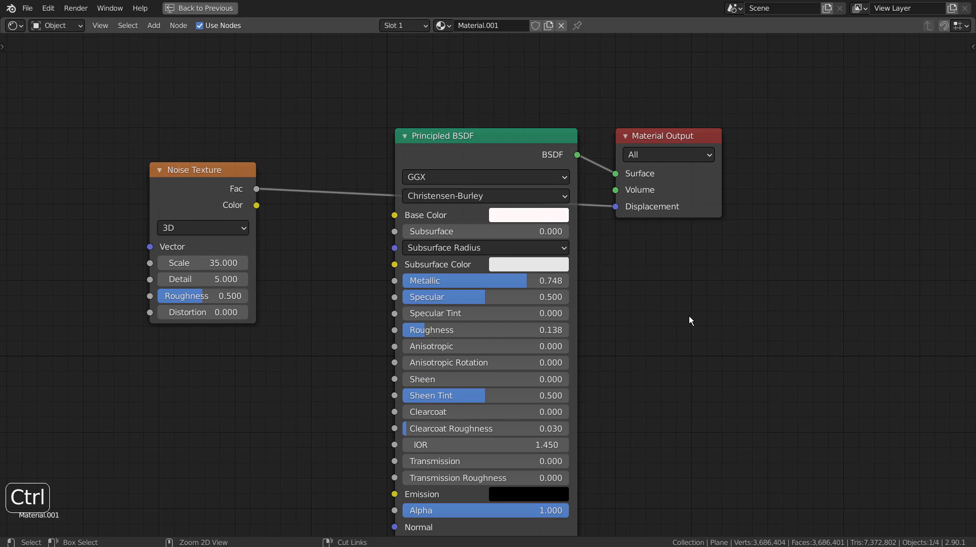
{"action": "key", "text": "ctrl+space"}
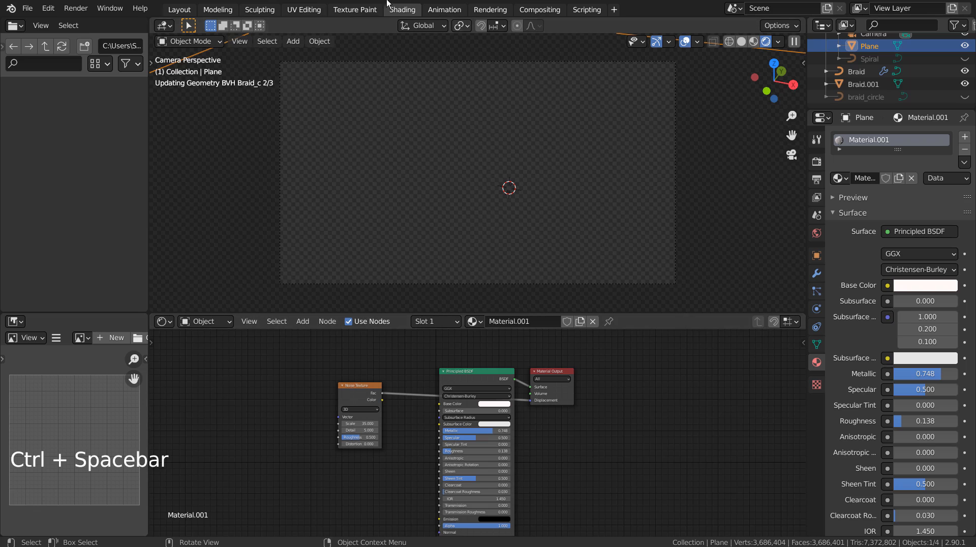
{"action": "left_click", "coordinate": [180, 9]}
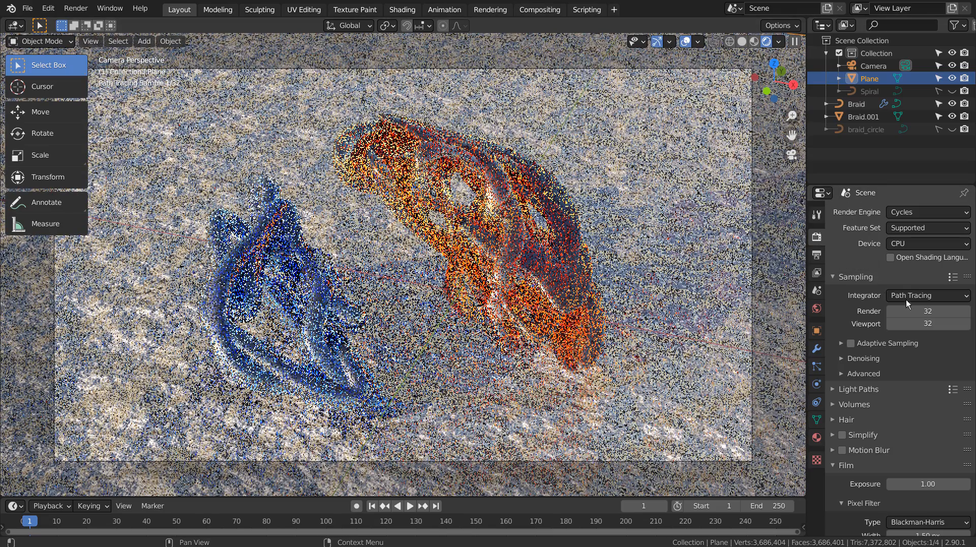
{"action": "left_click", "coordinate": [533, 10]}
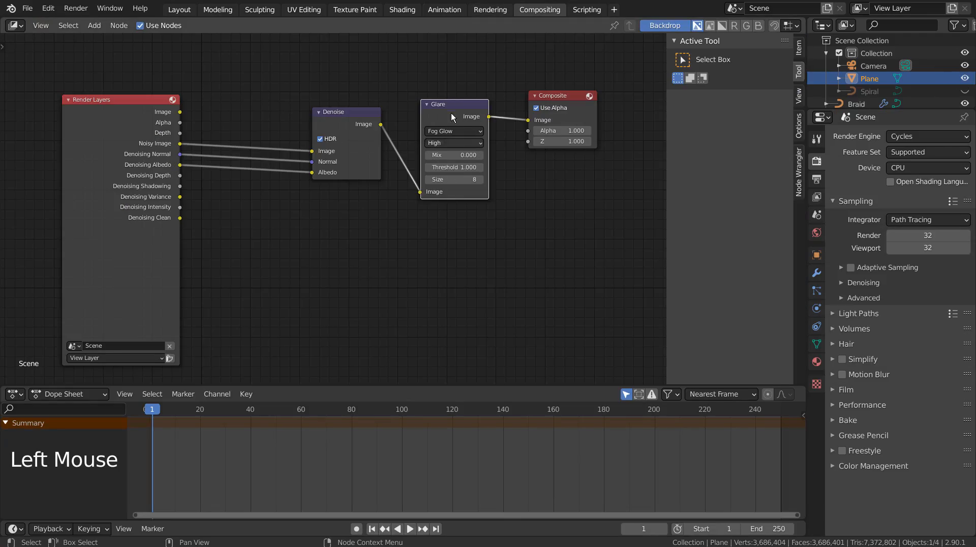
Step: With the Layout viewport in wireframe shading and nothing selected, save the file and render the camera view
{"action": "left_click", "coordinate": [184, 8]}
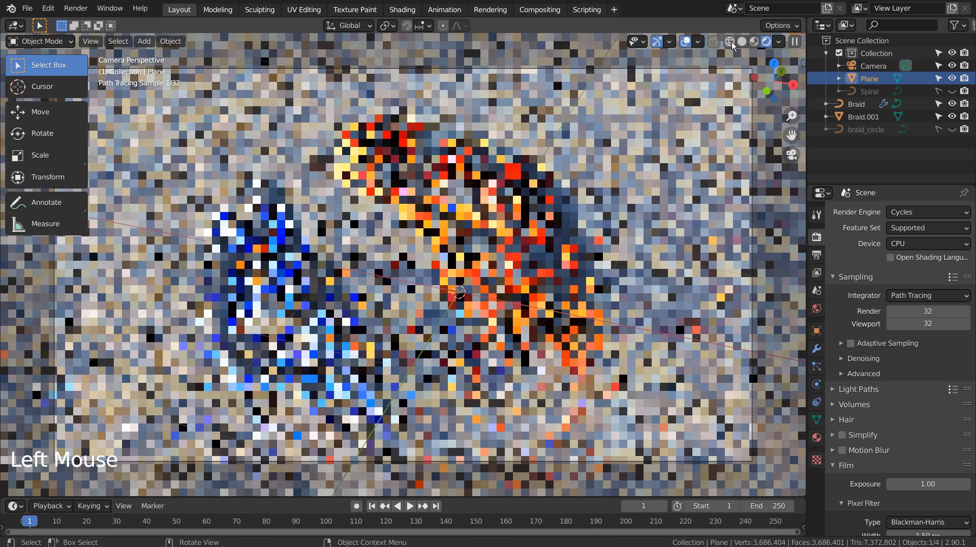
{"action": "left_click", "coordinate": [730, 41]}
{"action": "left_click", "coordinate": [697, 156]}
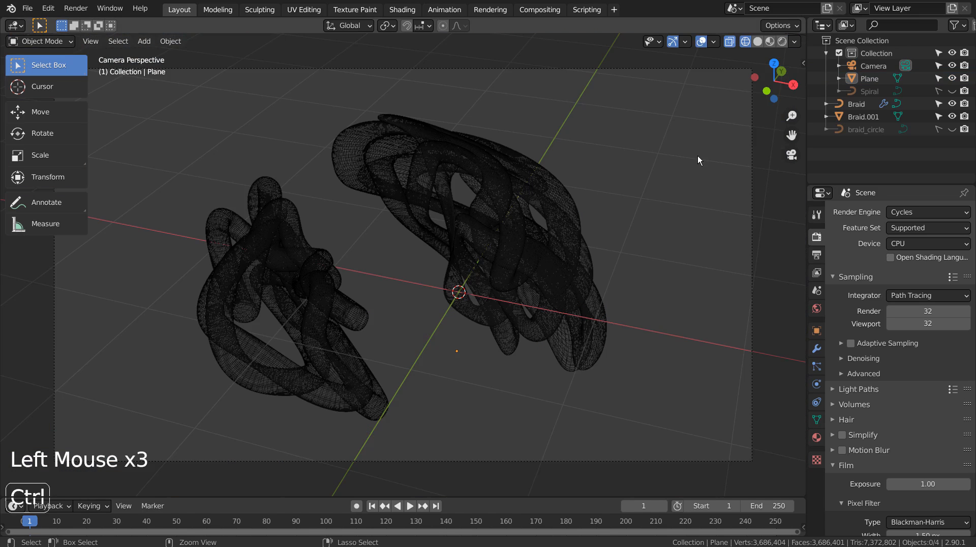
{"action": "key", "text": "ctrl+s"}
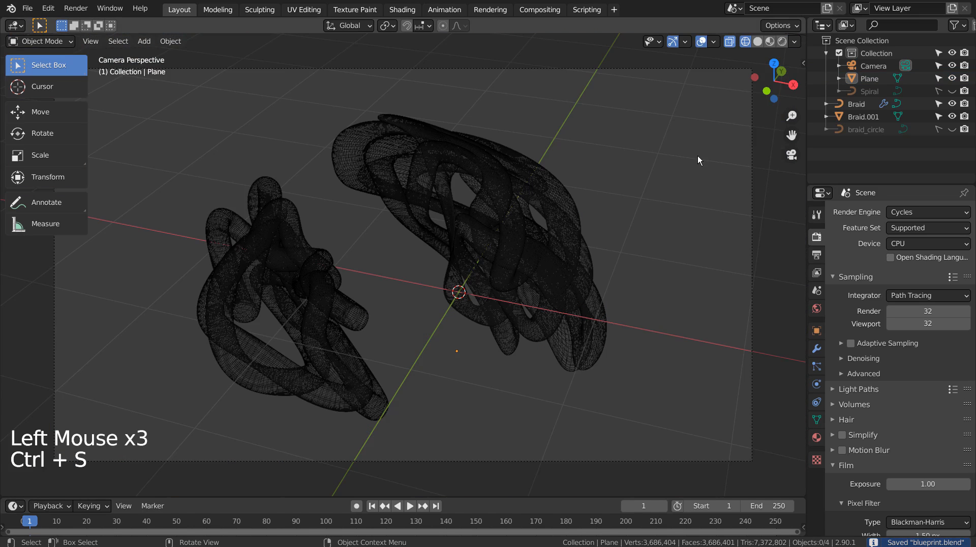
{"action": "key", "text": "F12"}
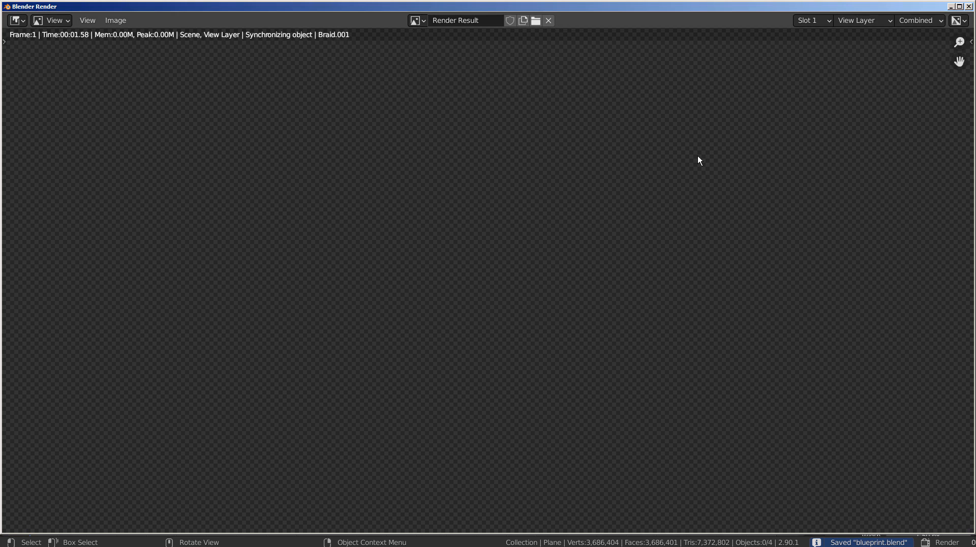